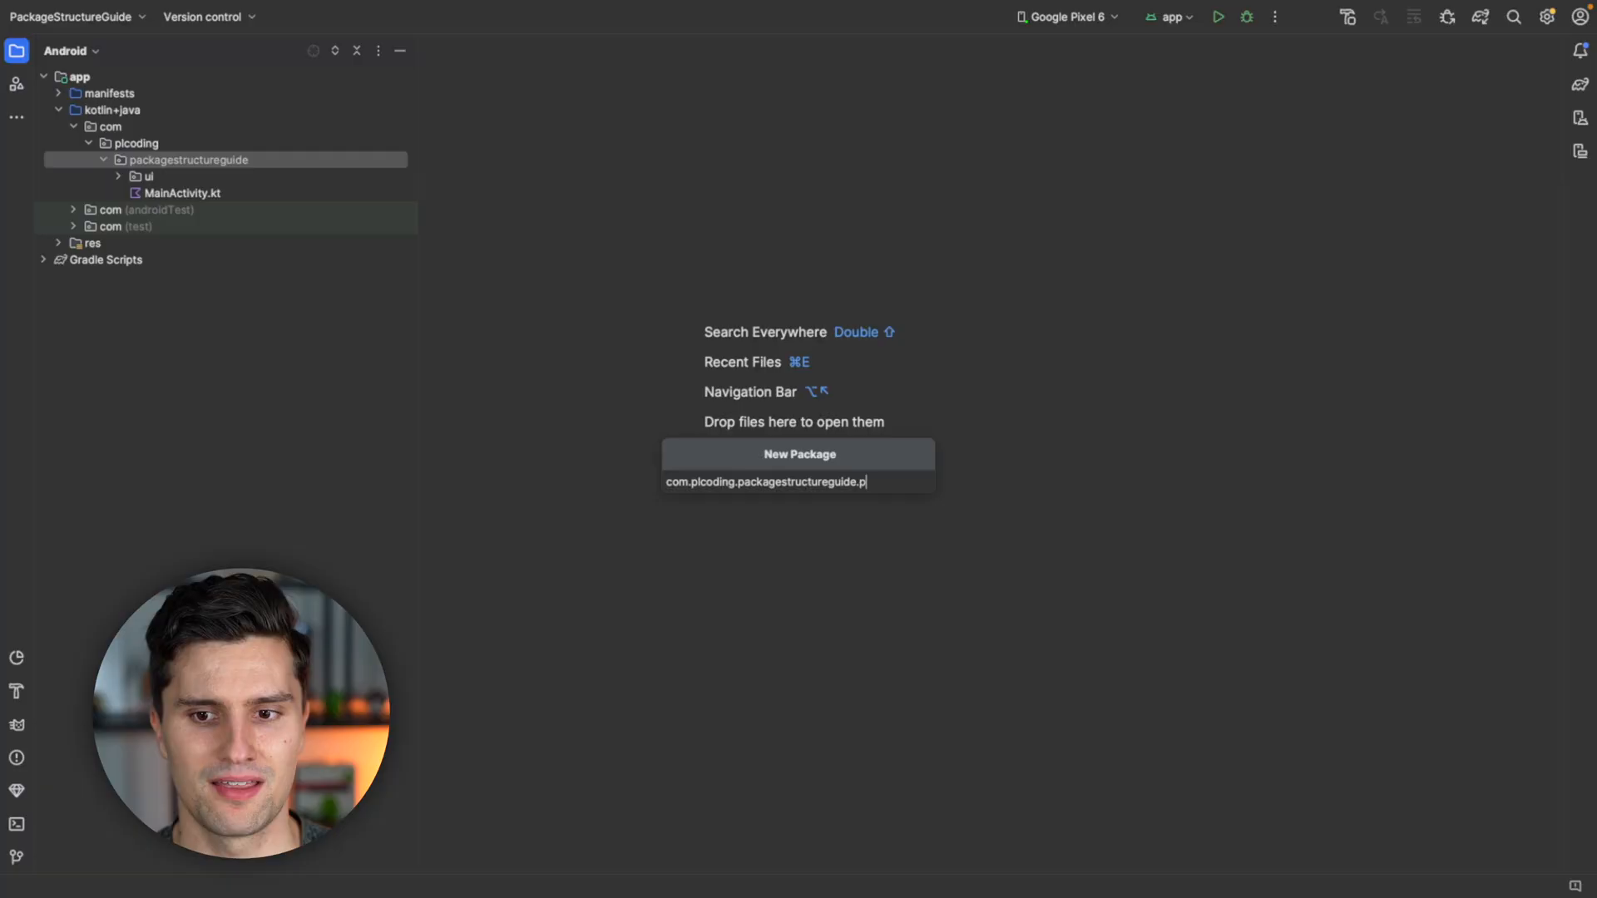
{"action": "type", "text": "resentation"}
Create flat presentation, domain and data packages under packagestructureguide.
{"action": "key", "text": "Return"}
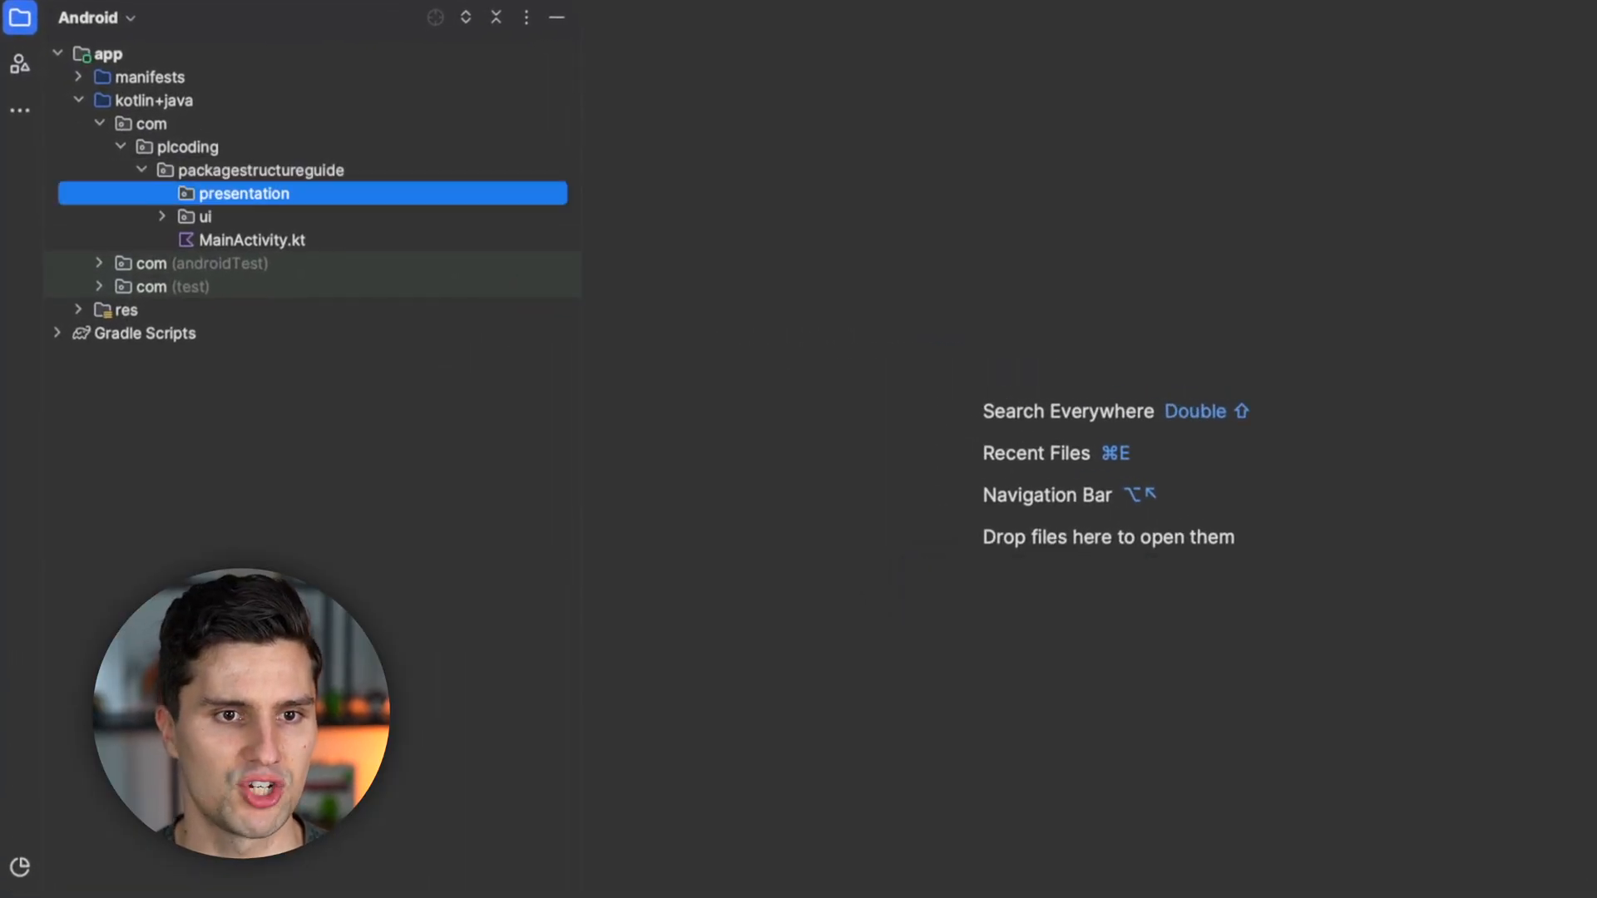
{"action": "key", "text": "Up"}
{"action": "key", "text": "ctrl+n"}
{"action": "type", "text": "domain"}
{"action": "key", "text": "Return"}
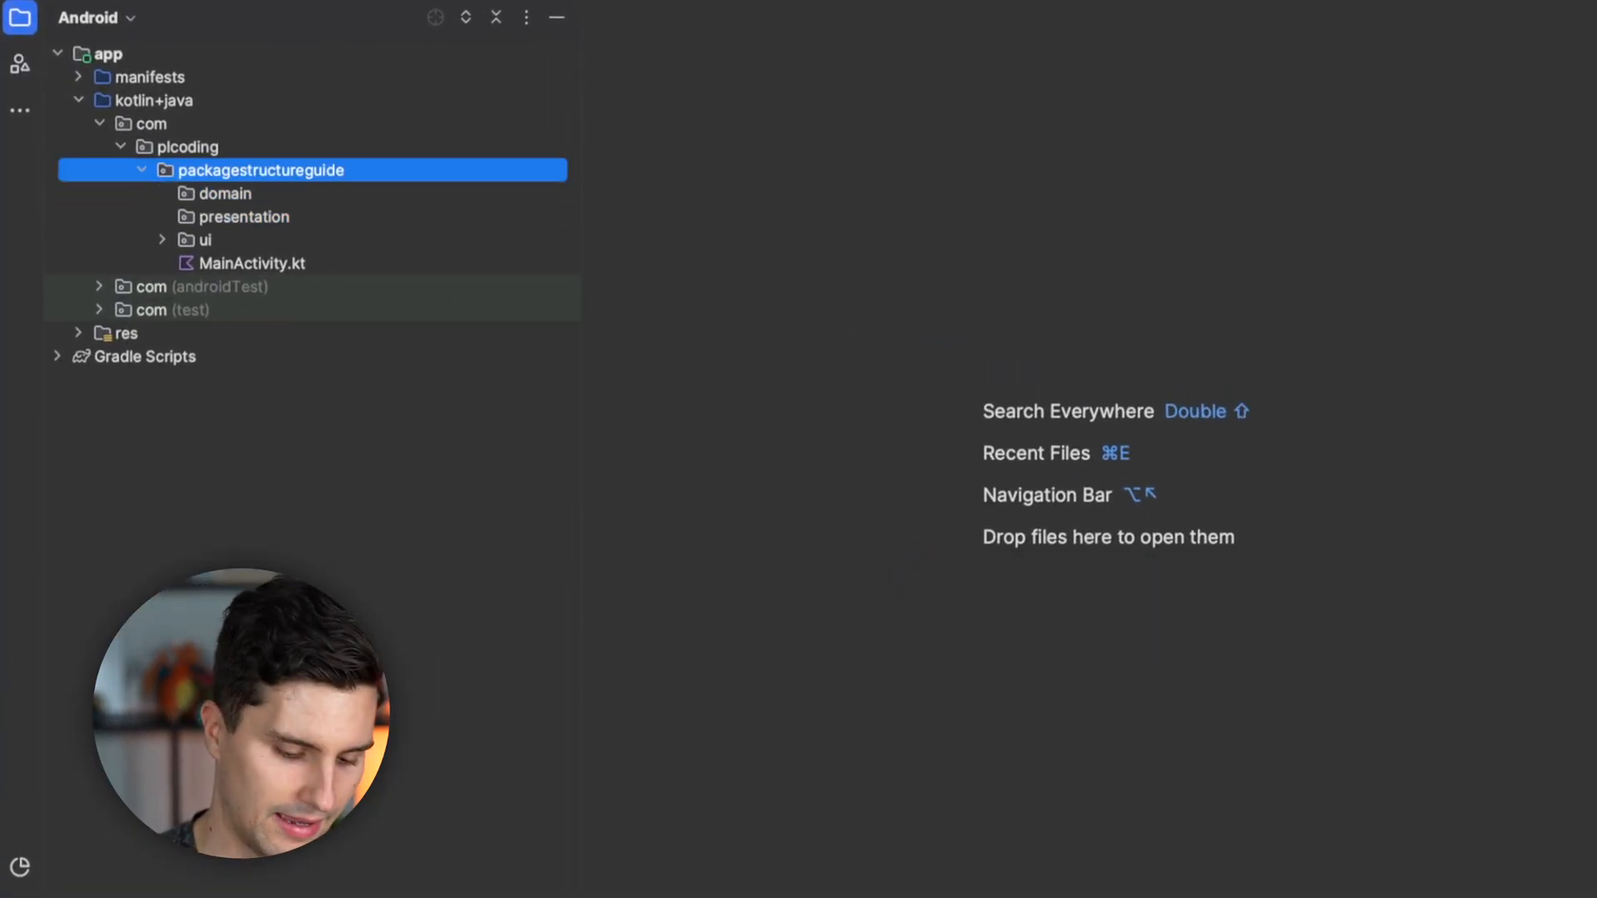
{"action": "key", "text": "ctrl+n"}
{"action": "type", "text": "data"}
{"action": "key", "text": "Return"}
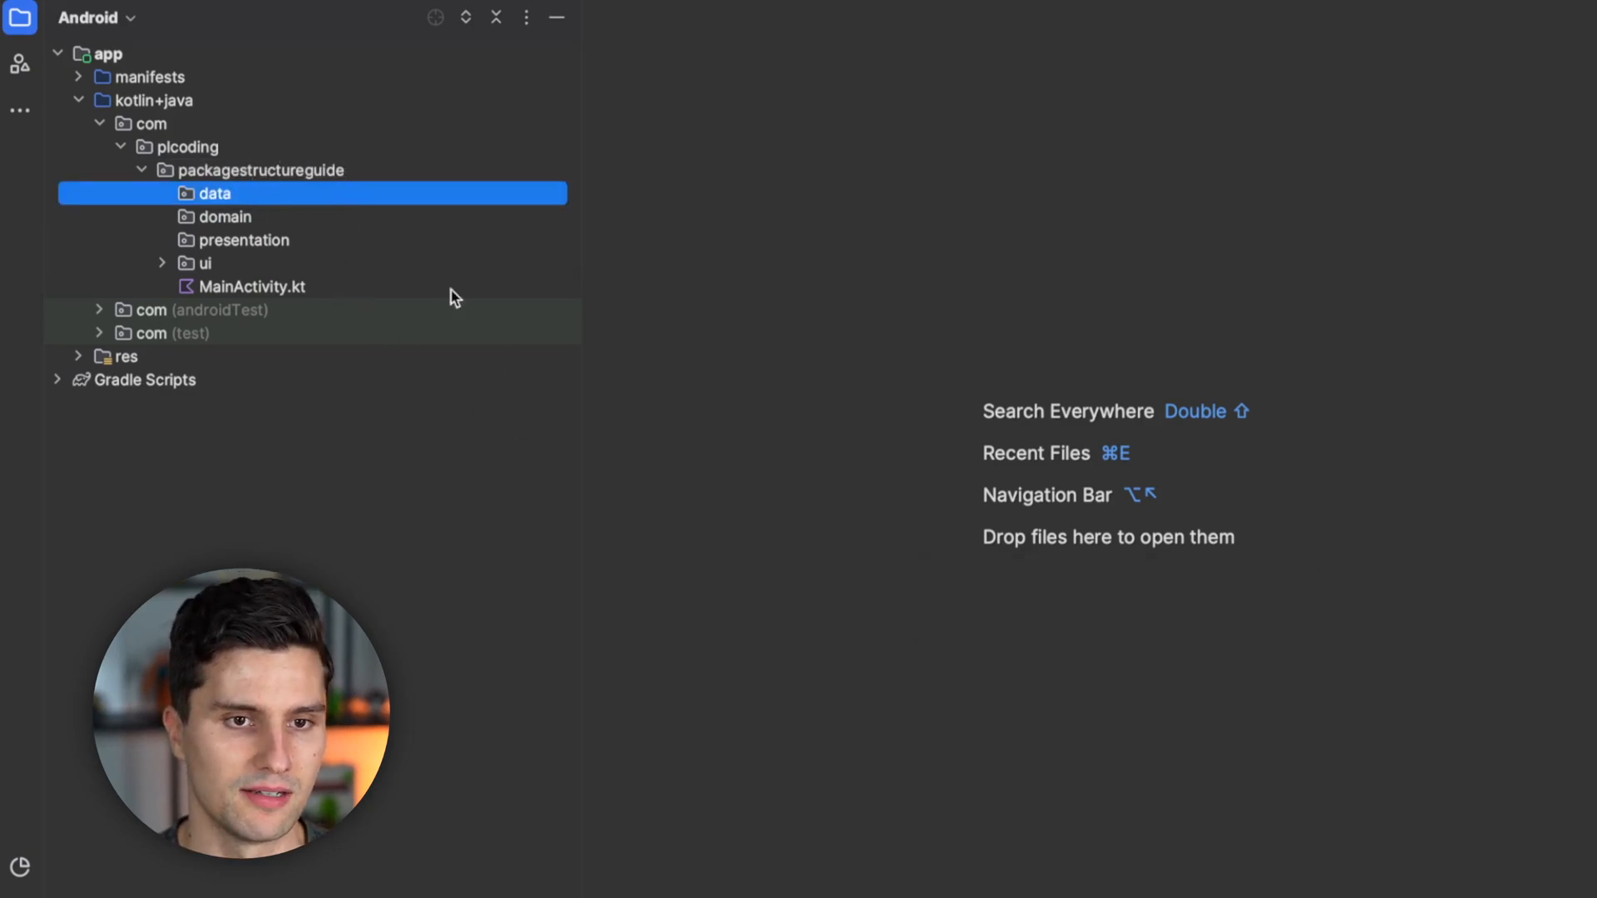
Select the data, domain and presentation packages together for deletion.
{"action": "left_click", "coordinate": [265, 245]}
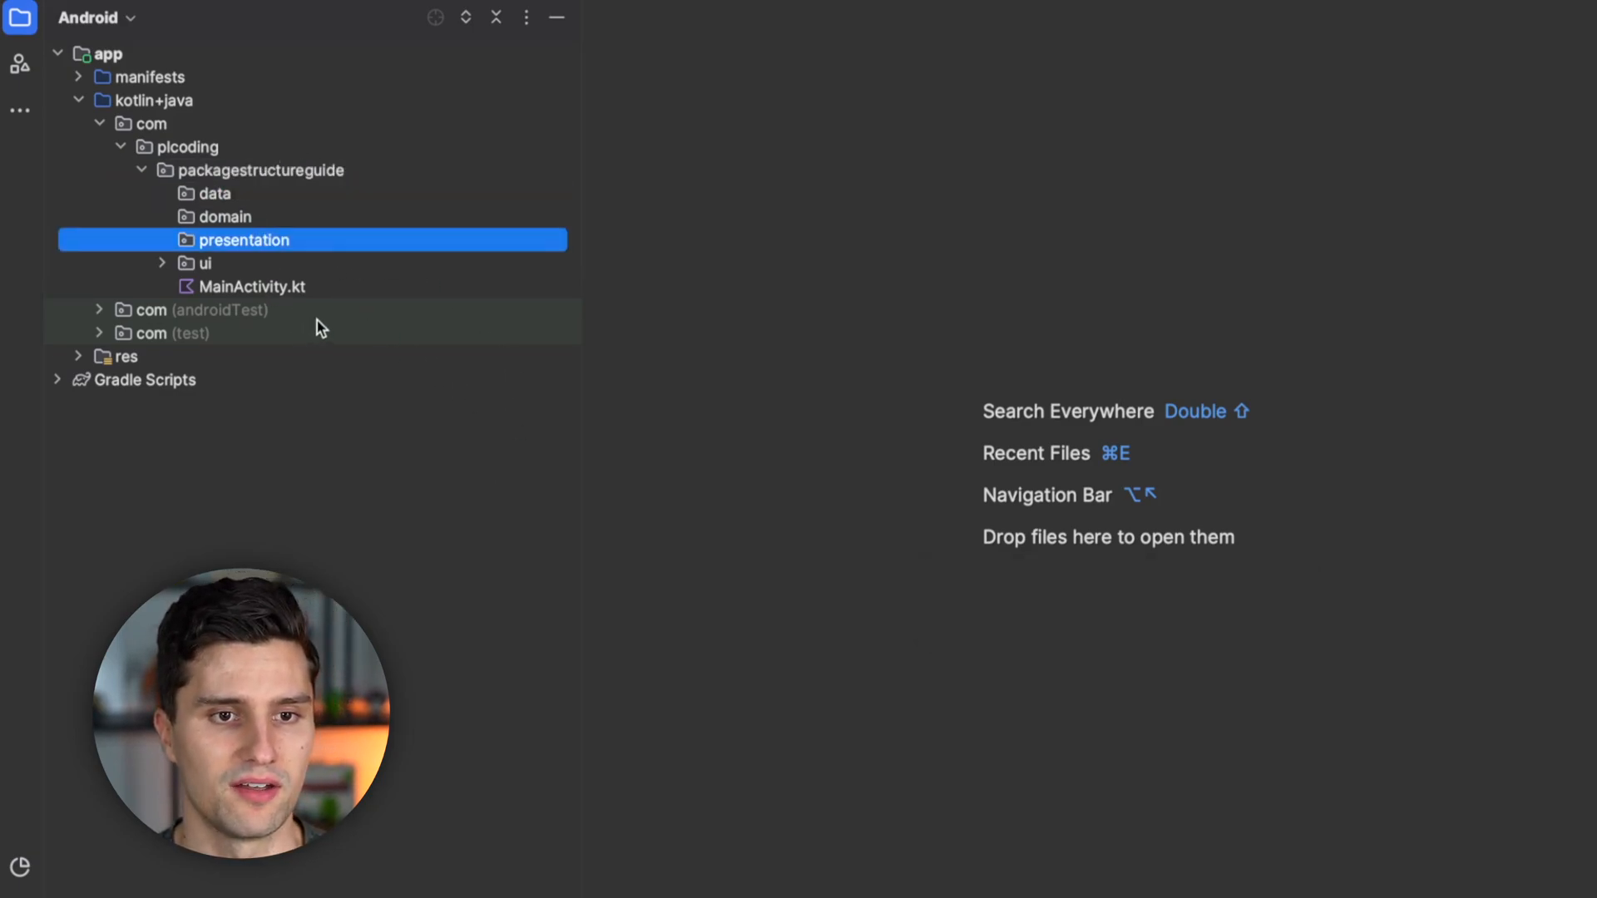
{"action": "left_click", "coordinate": [240, 218]}
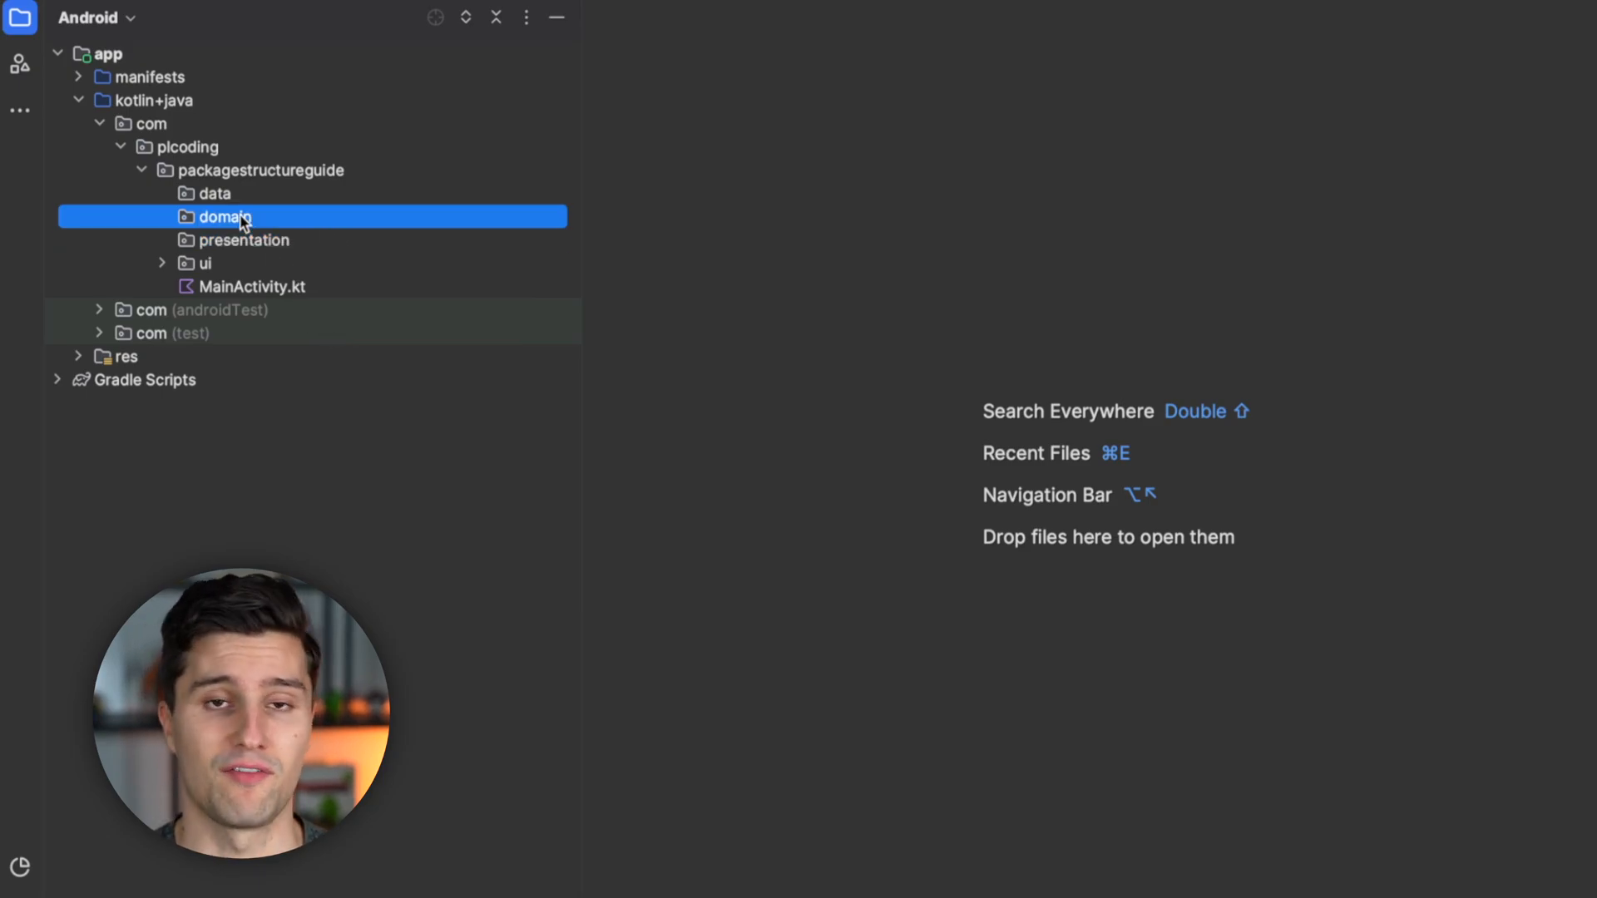
{"action": "left_click", "coordinate": [243, 194]}
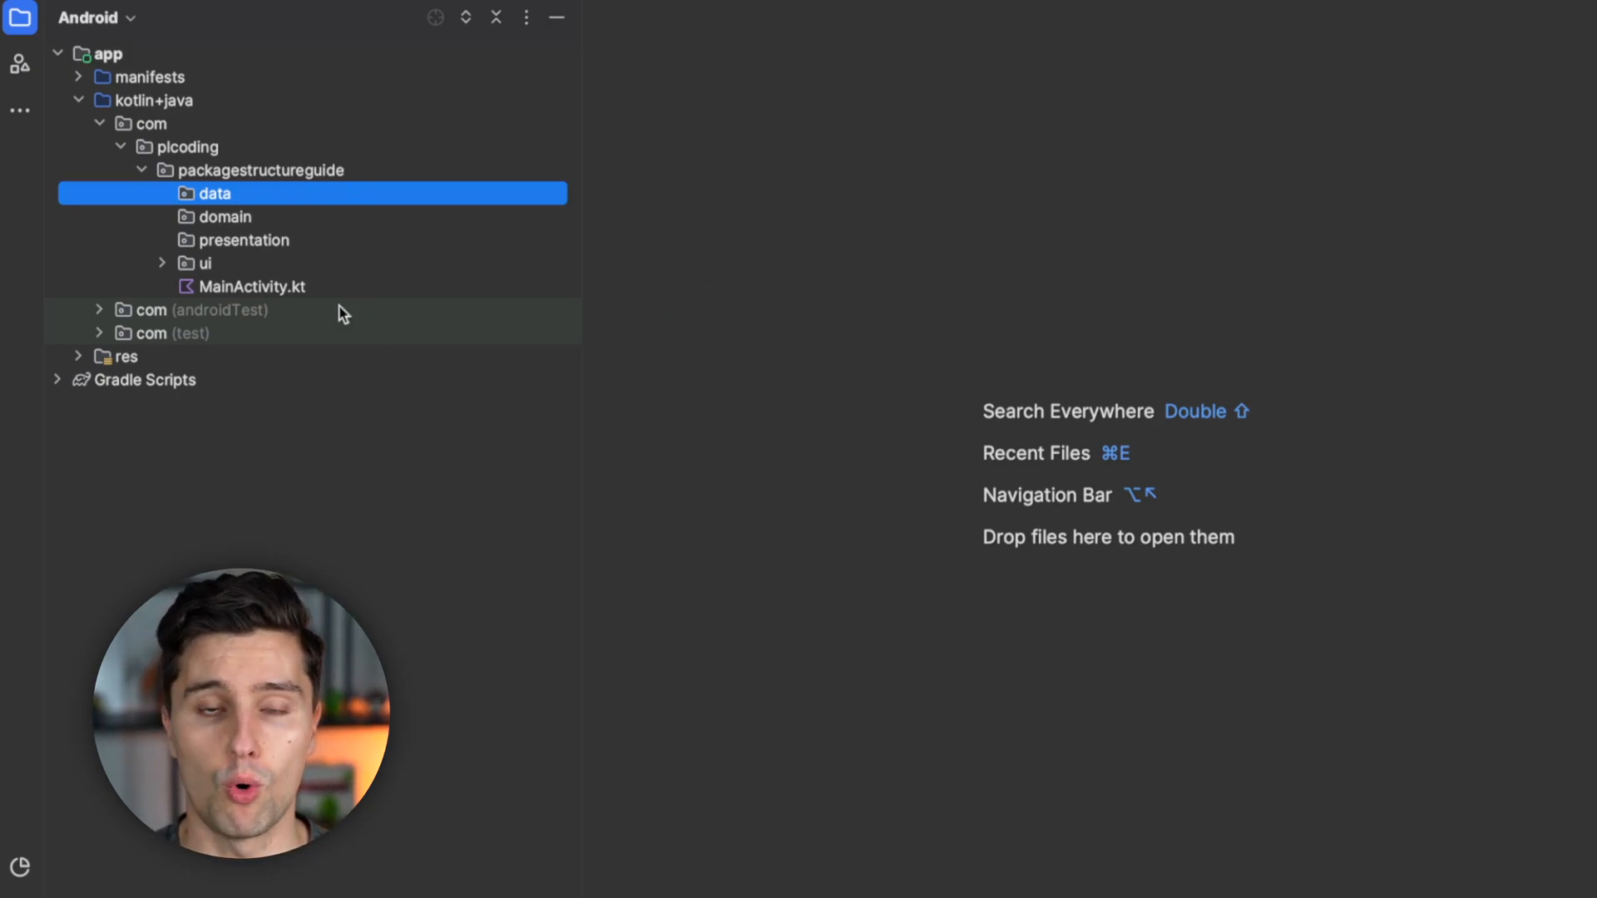
{"action": "left_click", "coordinate": [251, 244]}
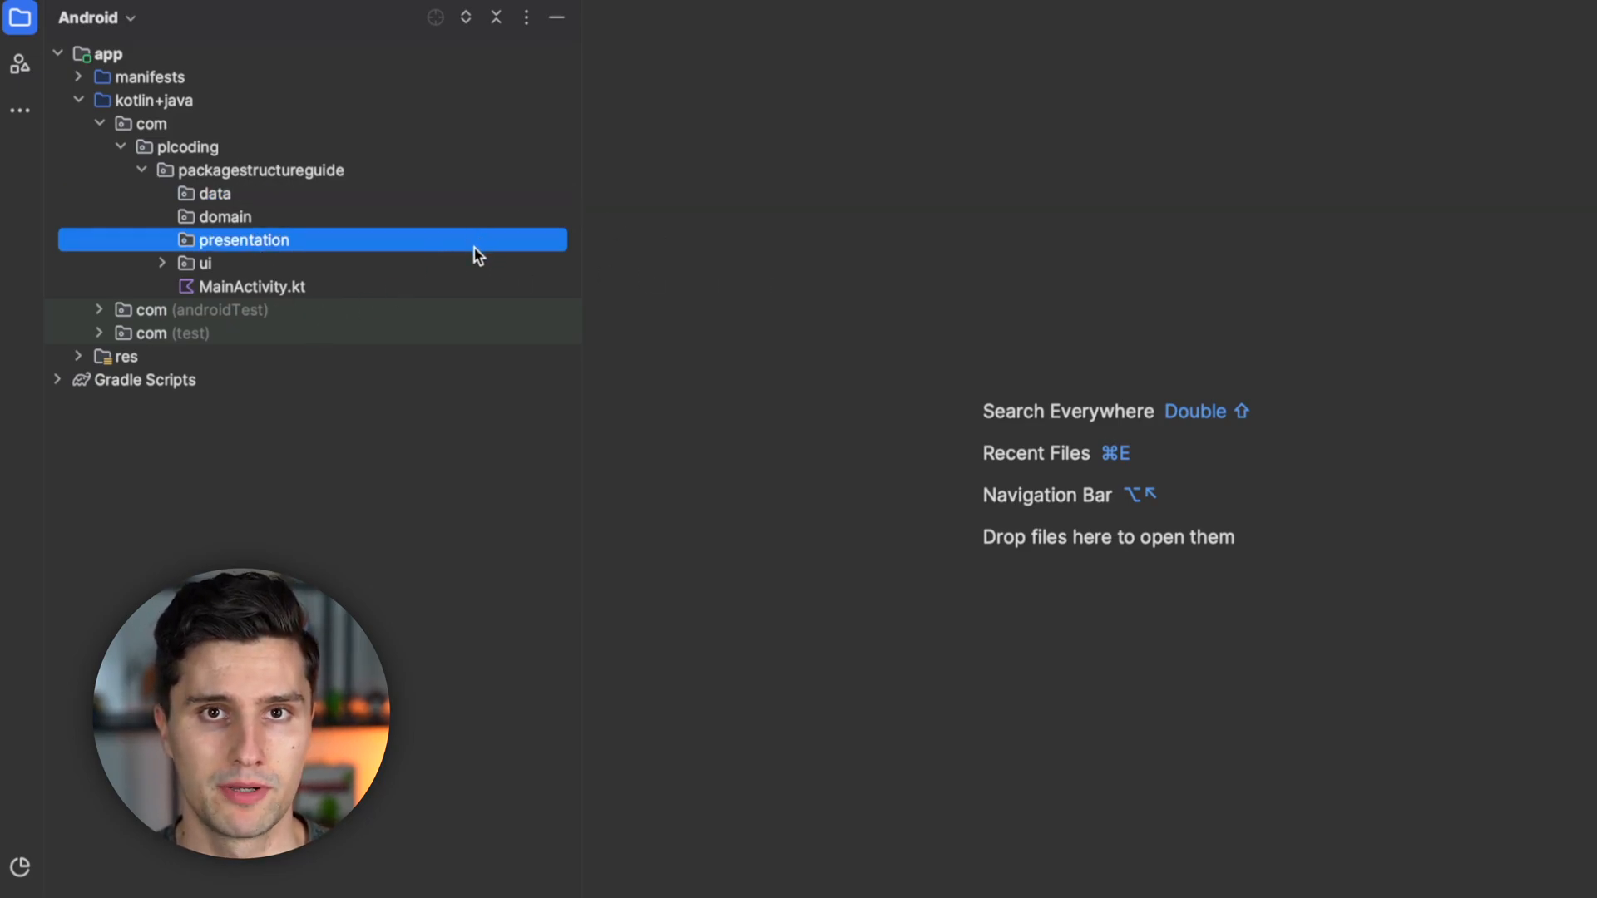
{"action": "left_click", "coordinate": [249, 192], "text": "shift"}
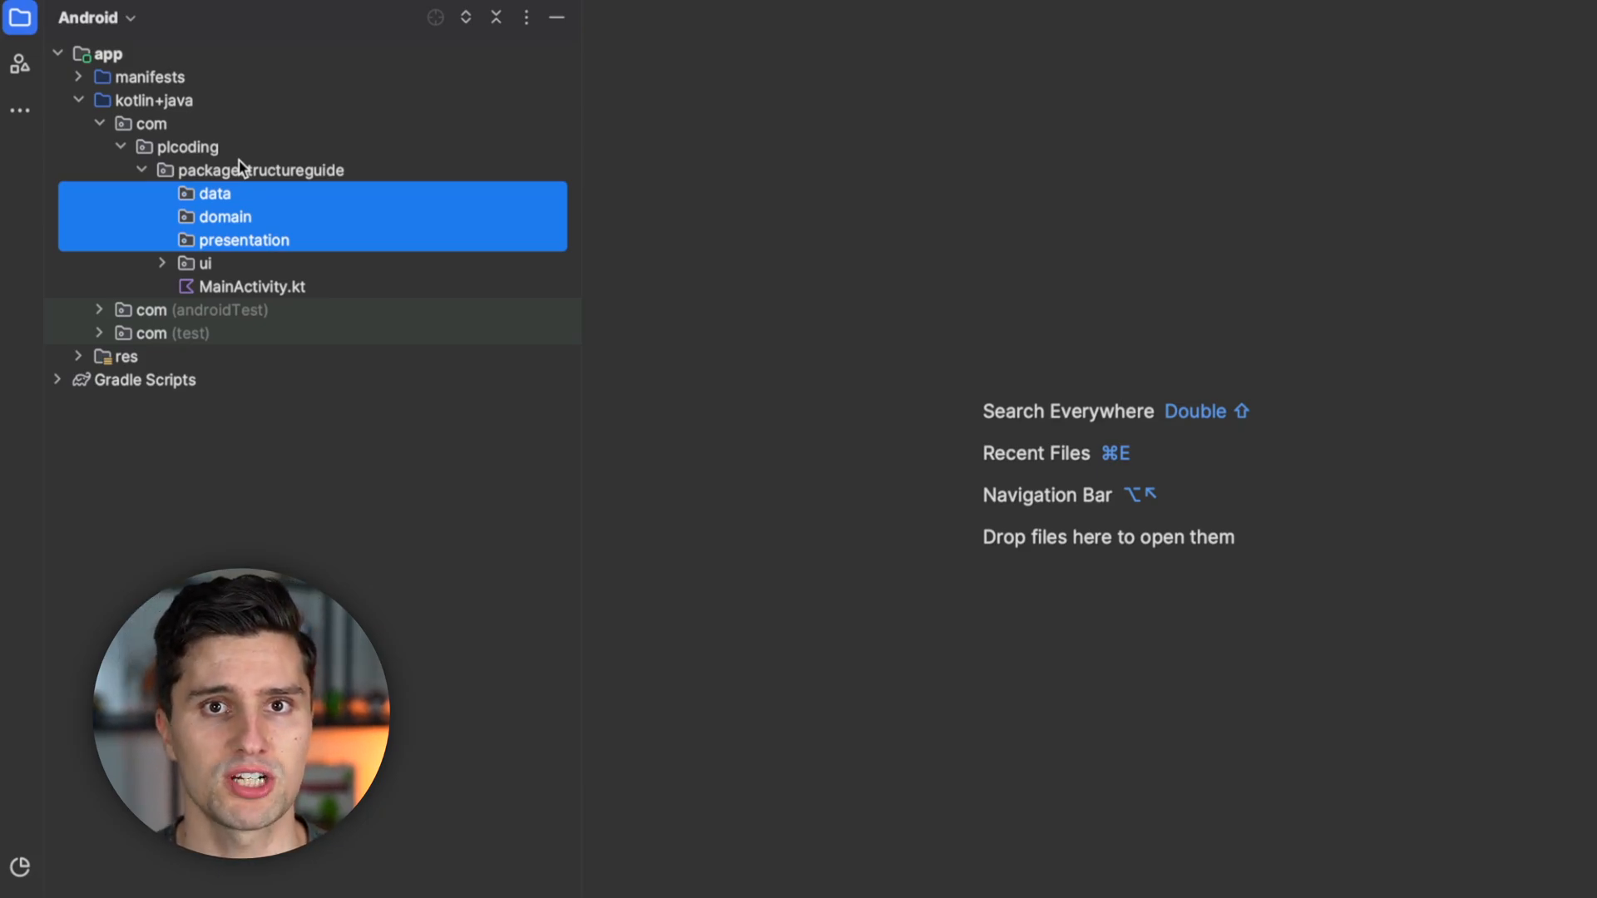
Delete the three flat packages and create auth and profile feature packages.
{"action": "key", "text": "Delete"}
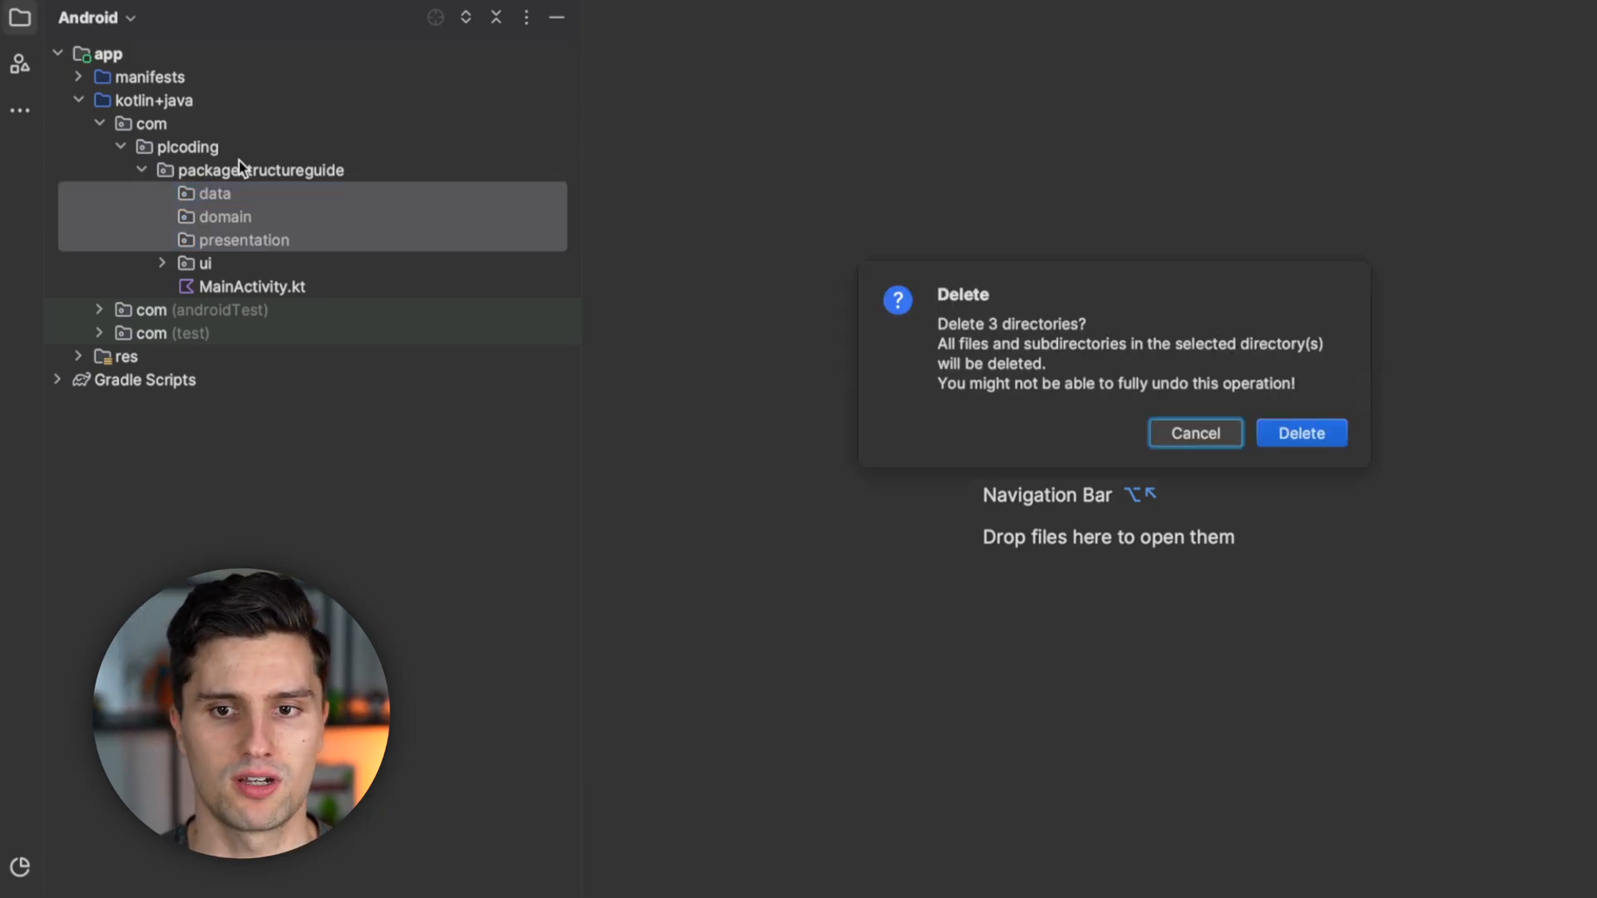
{"action": "key", "text": "Return"}
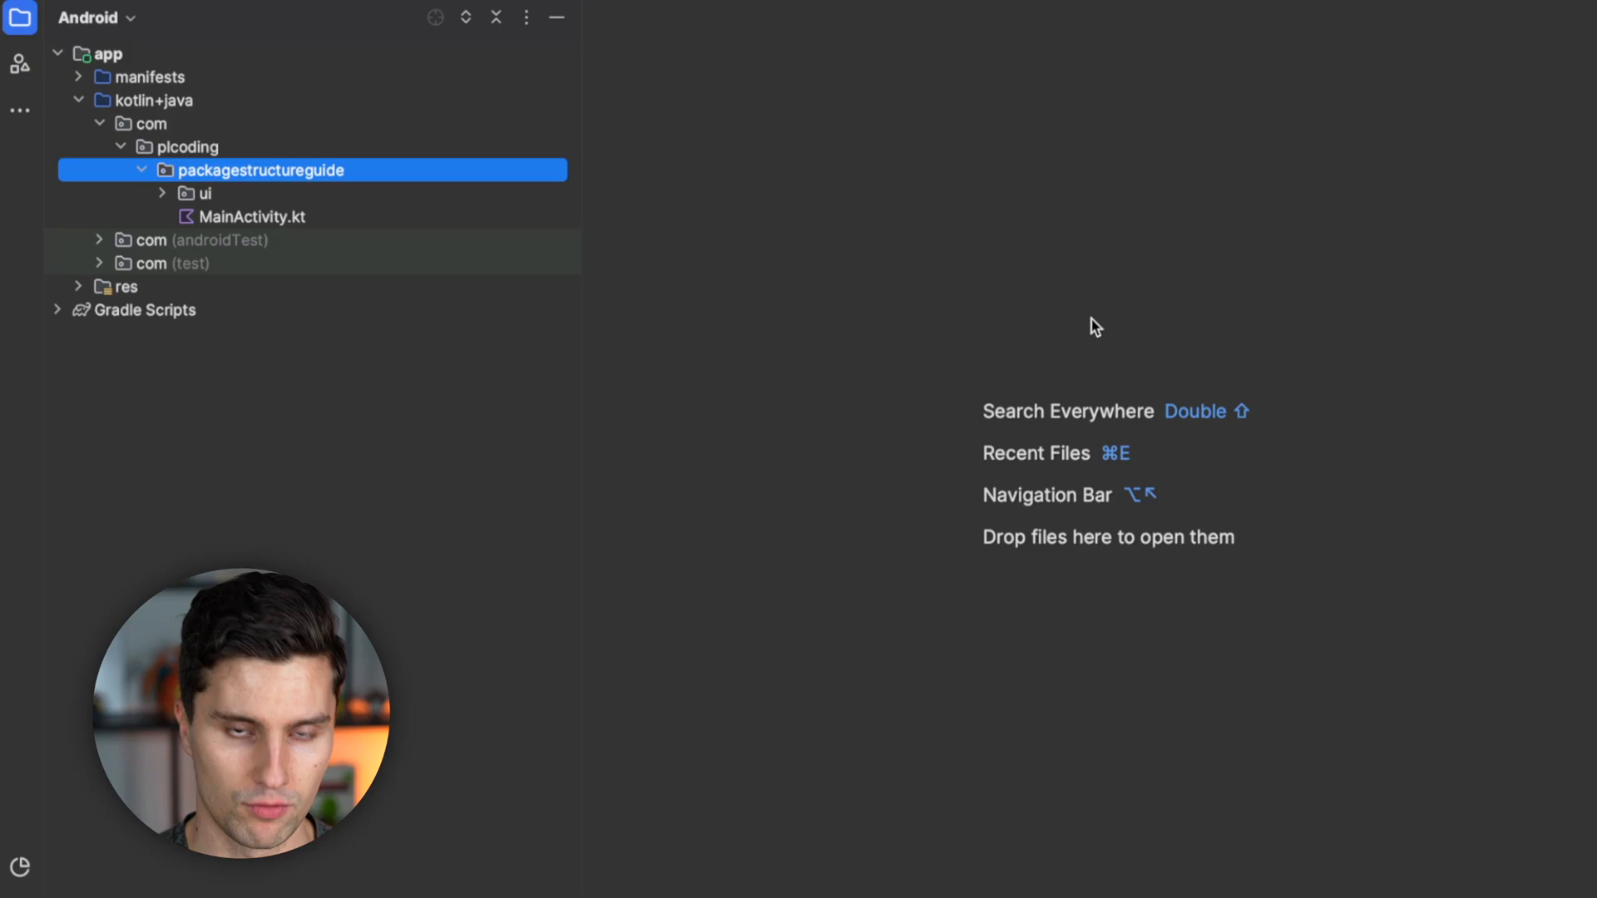
{"action": "key", "text": "alt+Insert"}
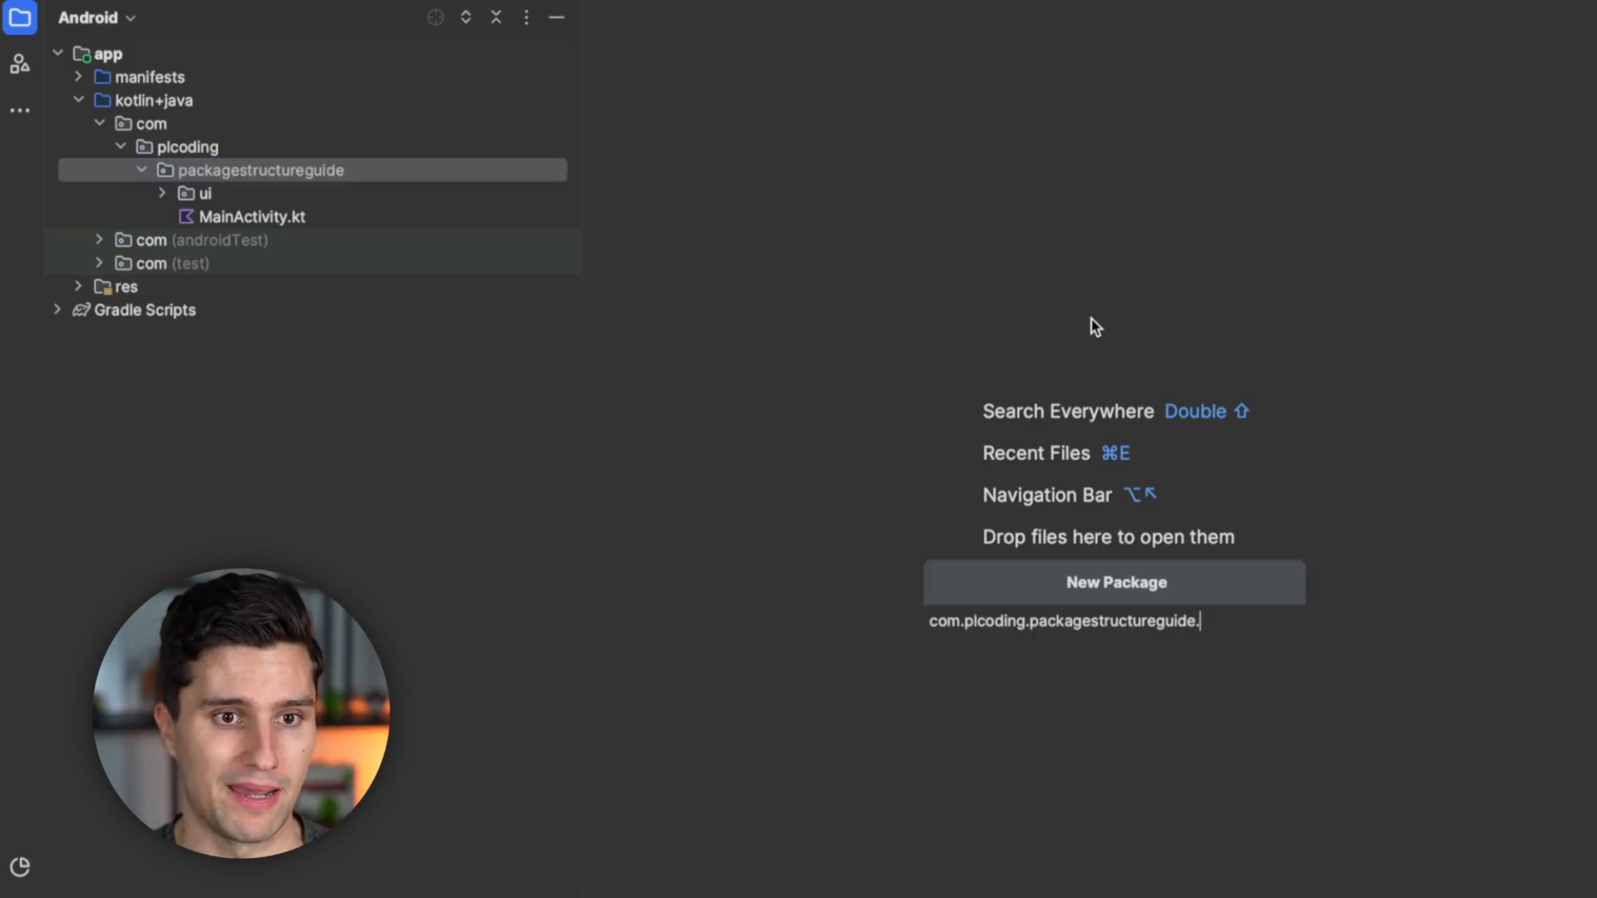
{"action": "type", "text": "auth"}
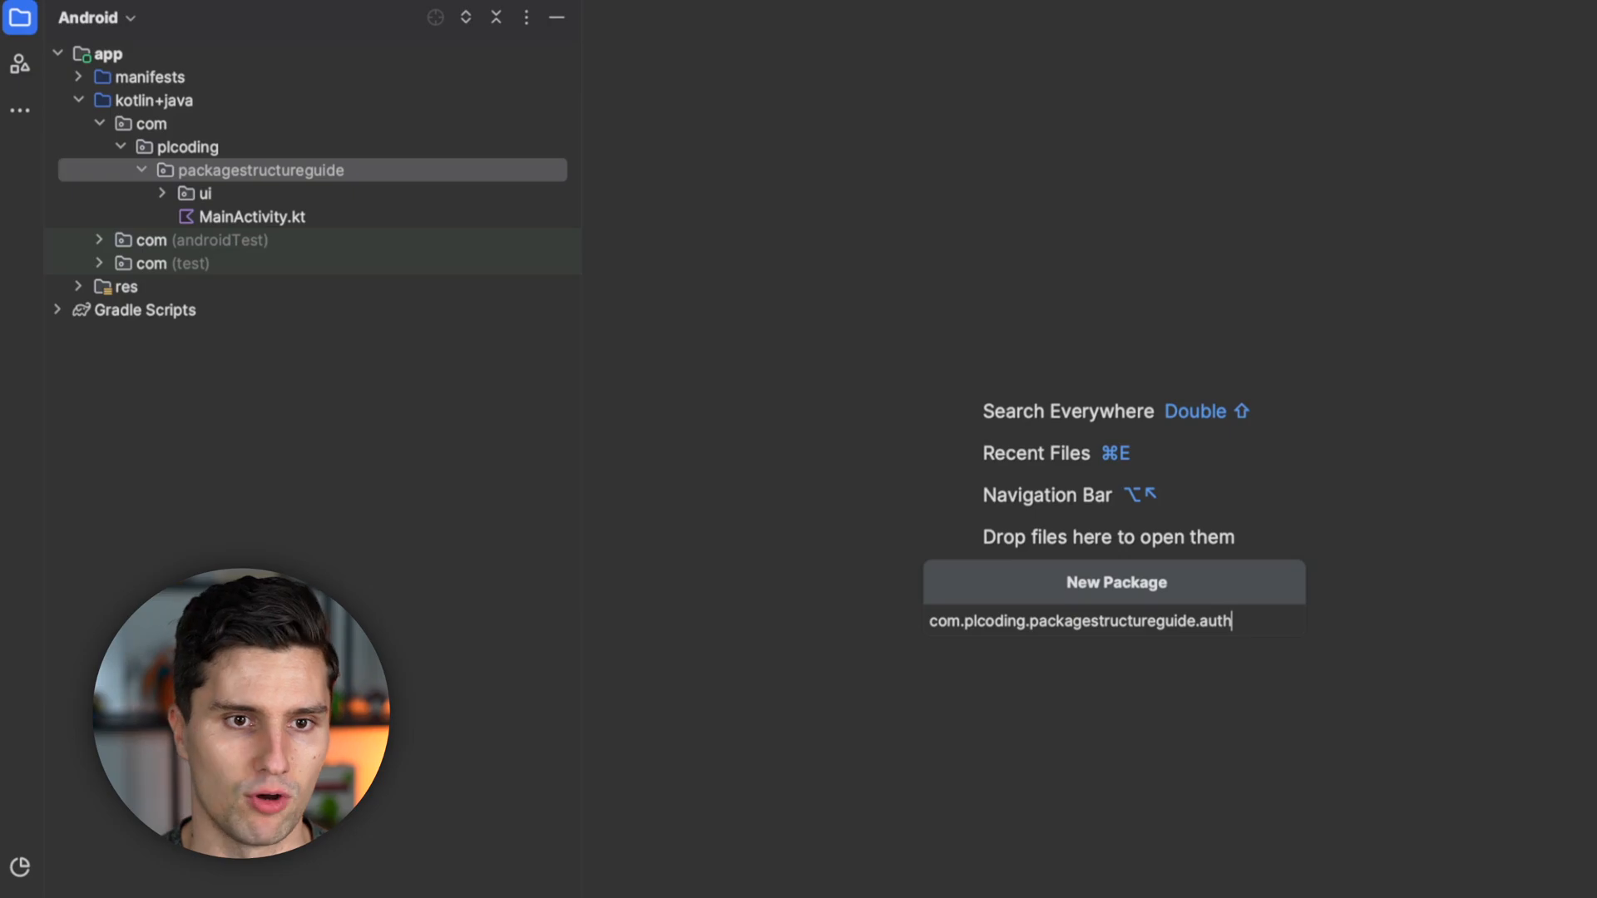
{"action": "key", "text": "Return"}
{"action": "key", "text": "Up"}
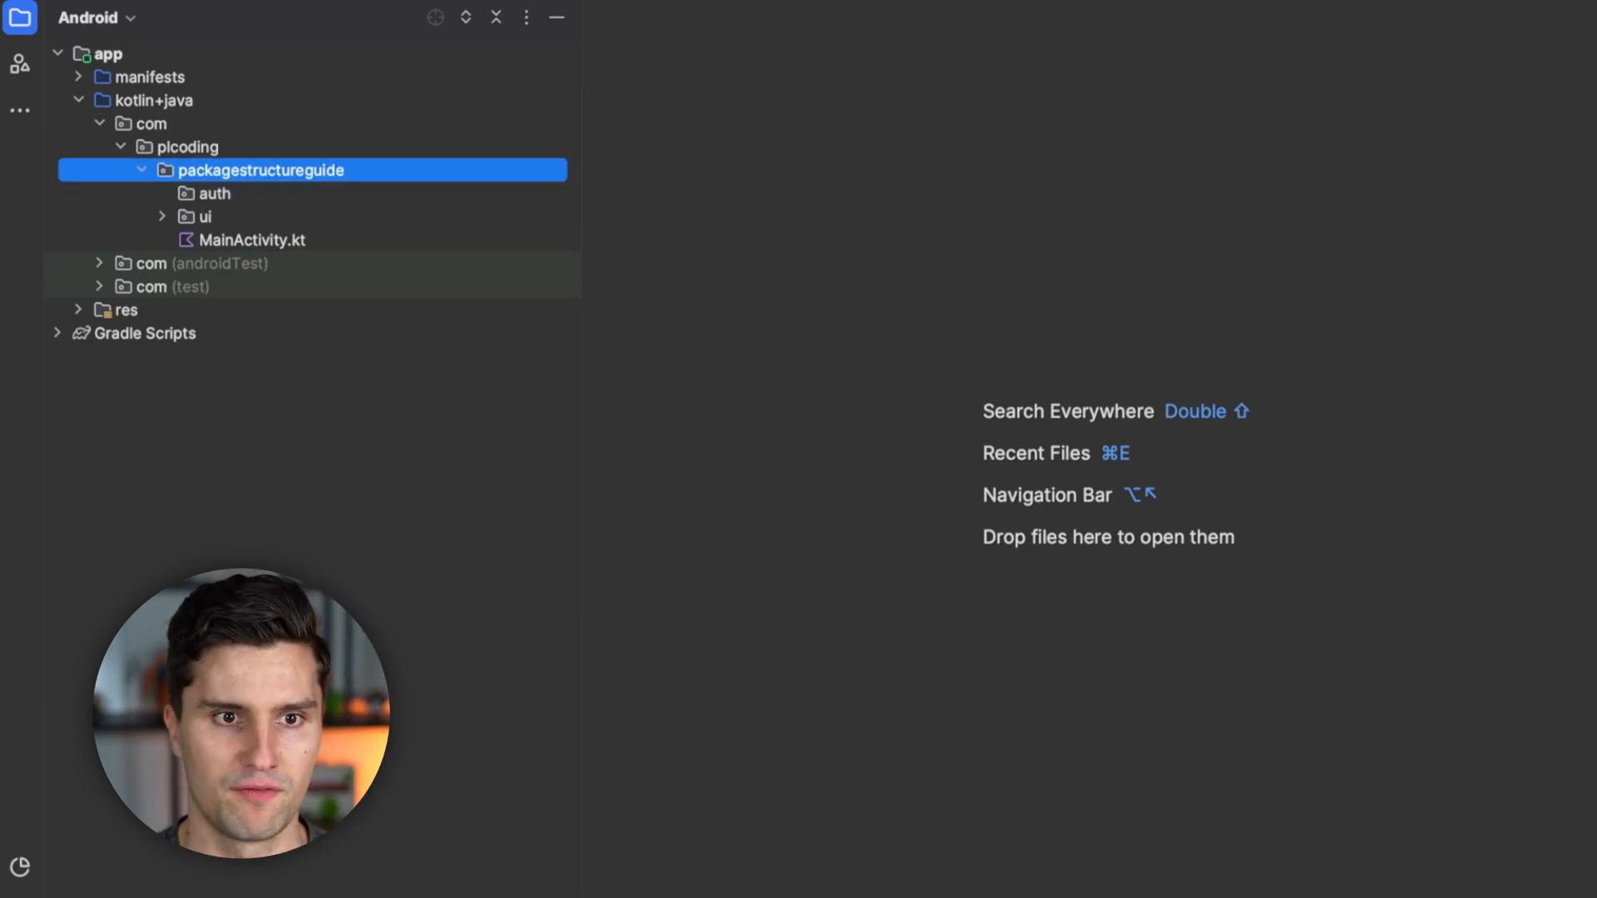
{"action": "key", "text": "alt+Insert"}
{"action": "type", "text": "com.plcoding.packagestructureguide.profi"}
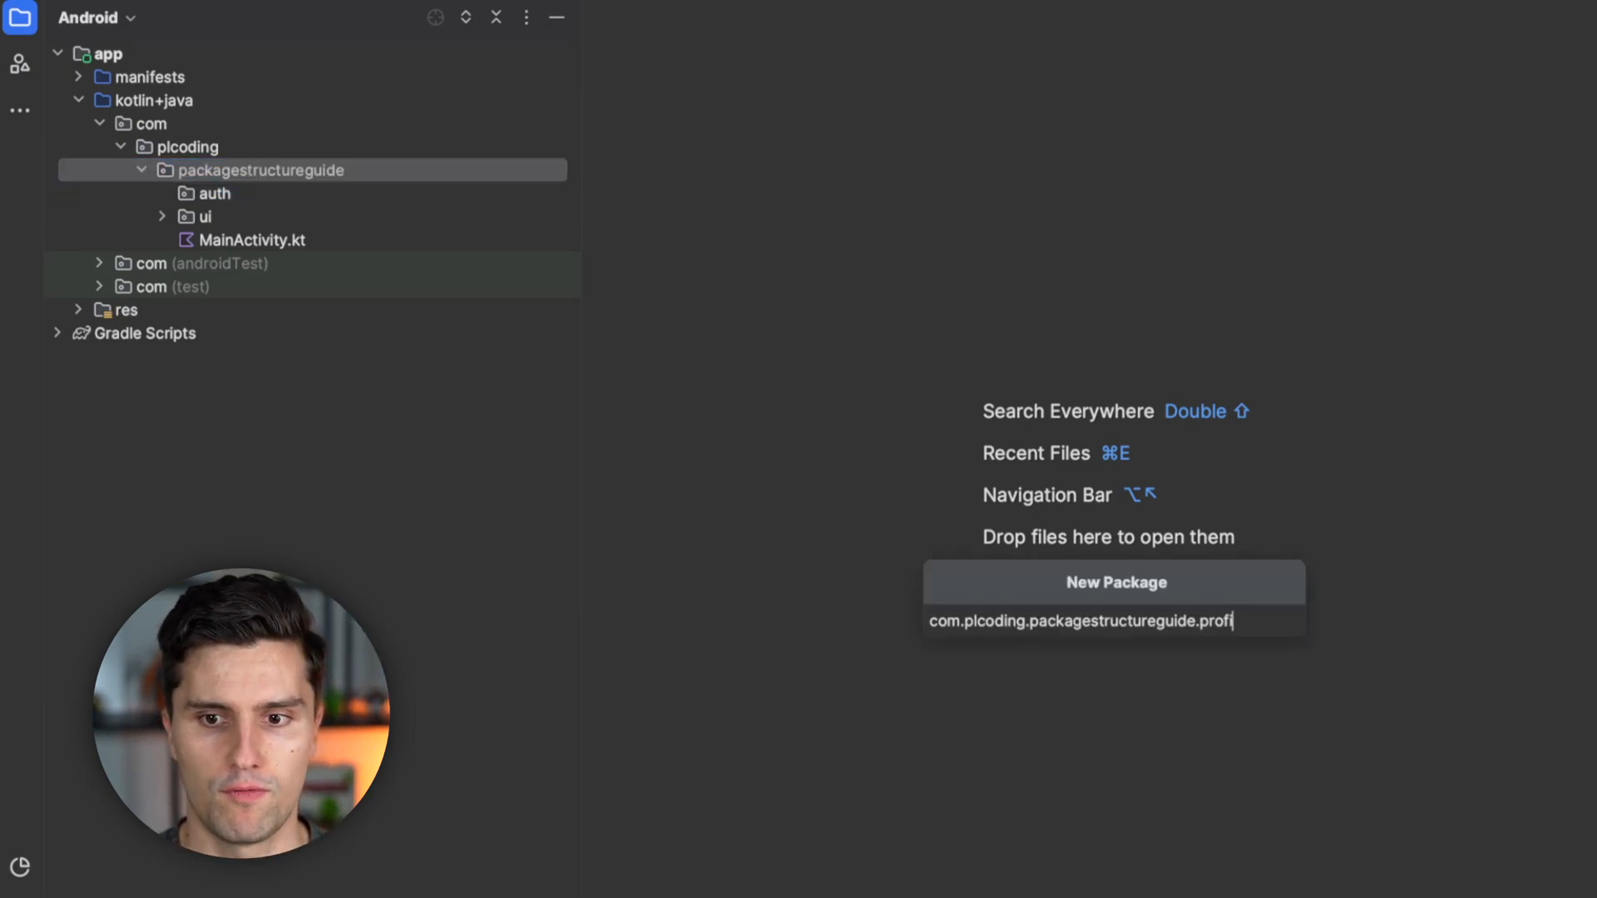
{"action": "type", "text": "le"}
{"action": "key", "text": "Return"}
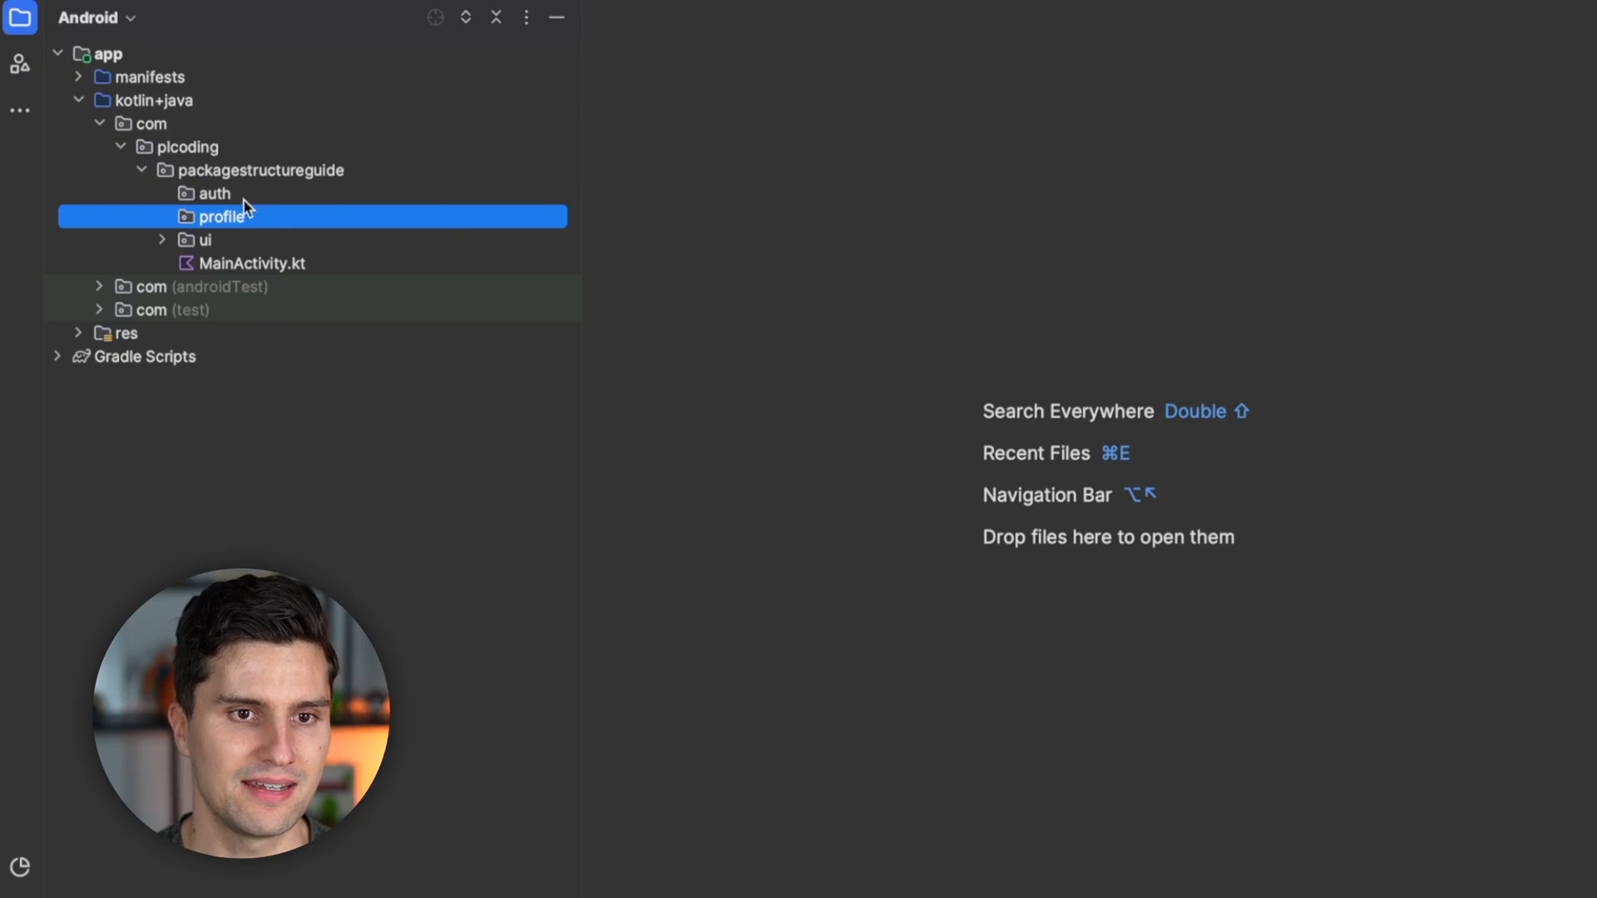
Add presentation, domain and data packages inside auth.
{"action": "left_click", "coordinate": [214, 193]}
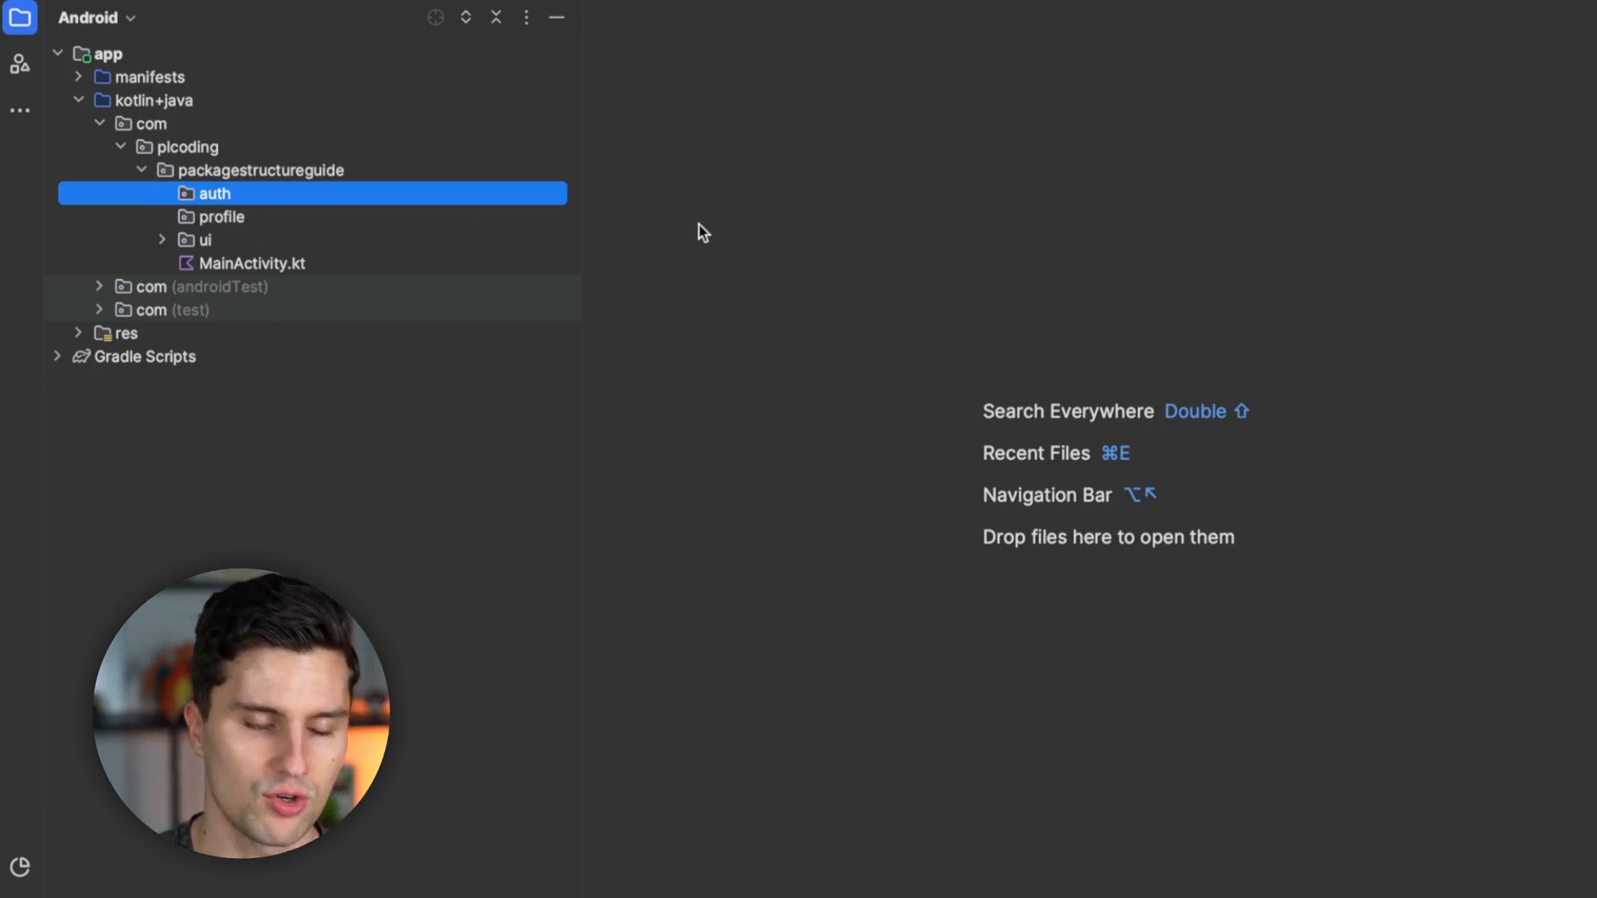
{"action": "key", "text": "alt+Insert"}
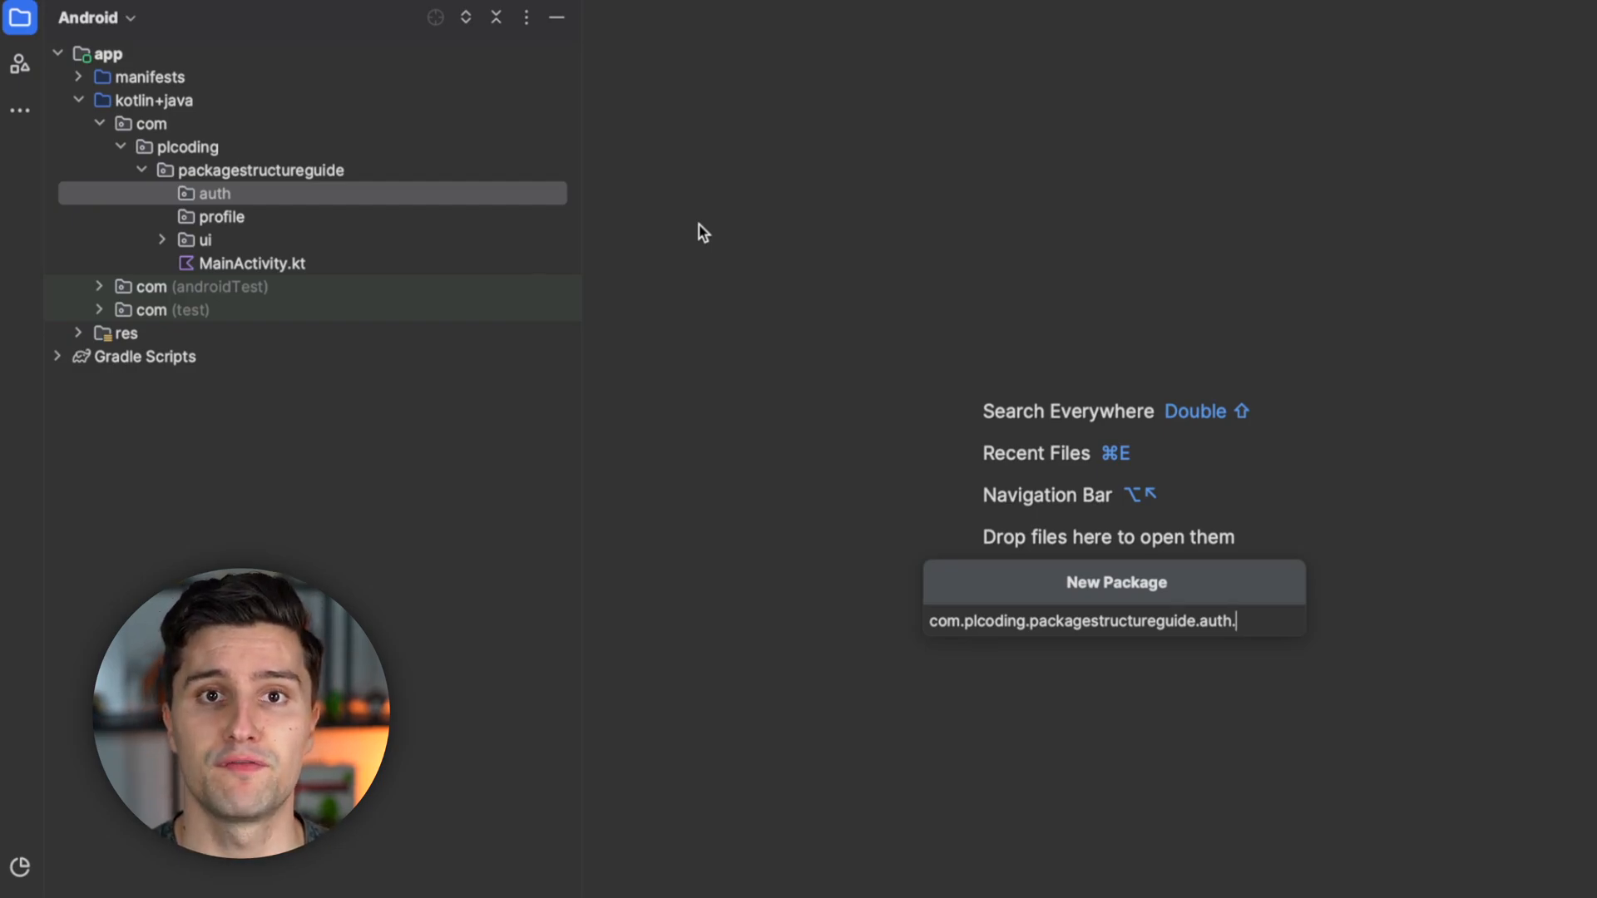
{"action": "type", "text": "pr"}
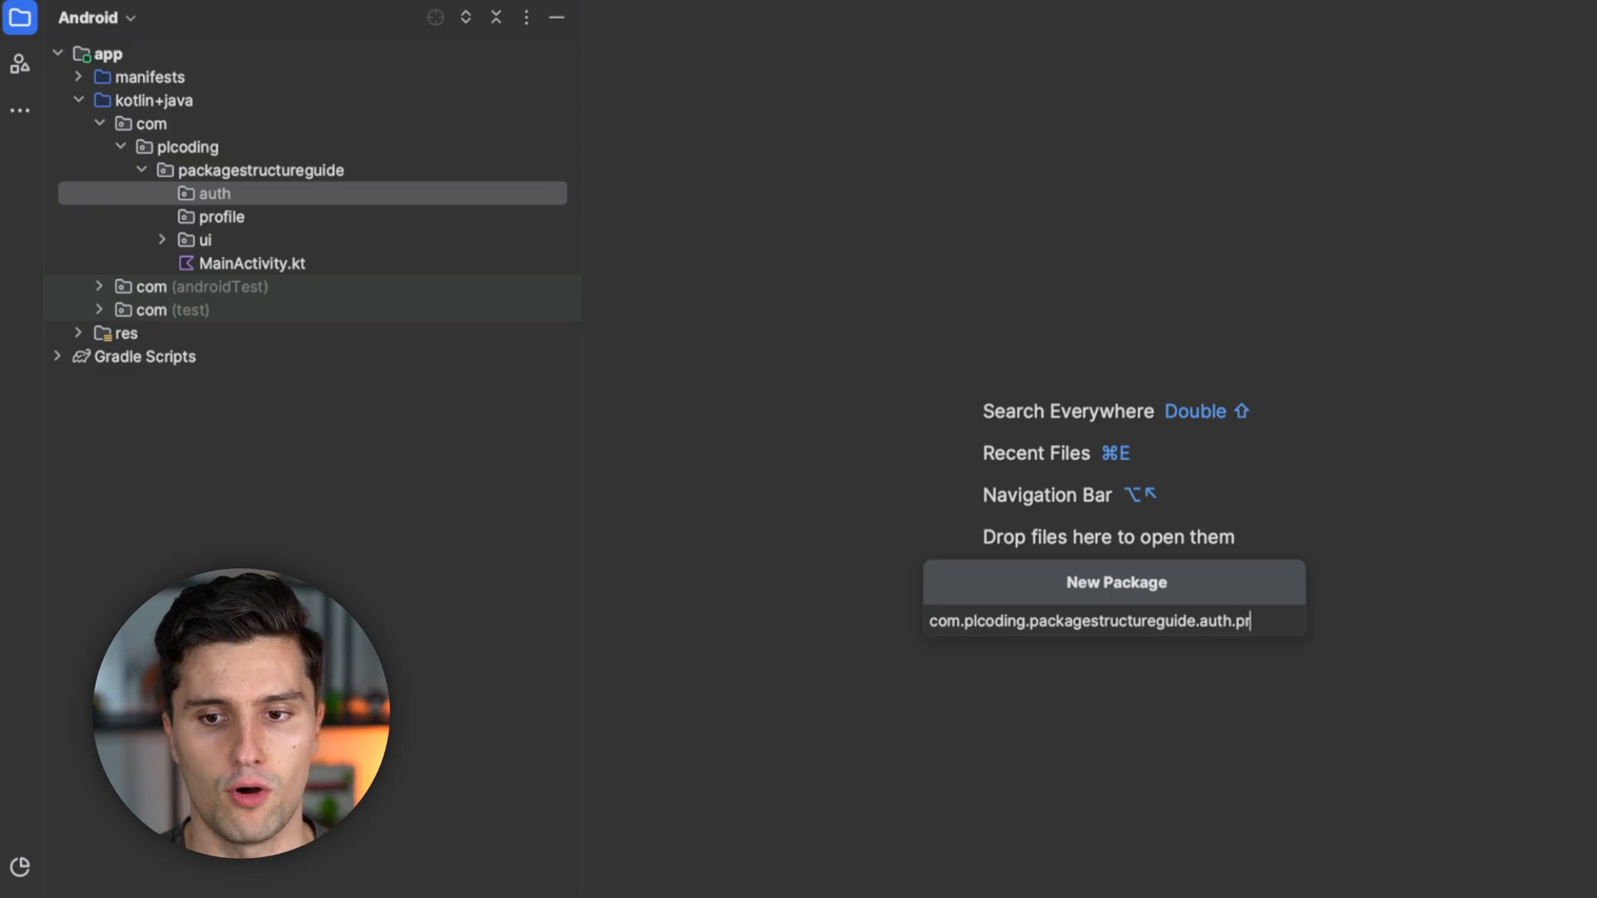
{"action": "type", "text": "esentation"}
{"action": "key", "text": "Return"}
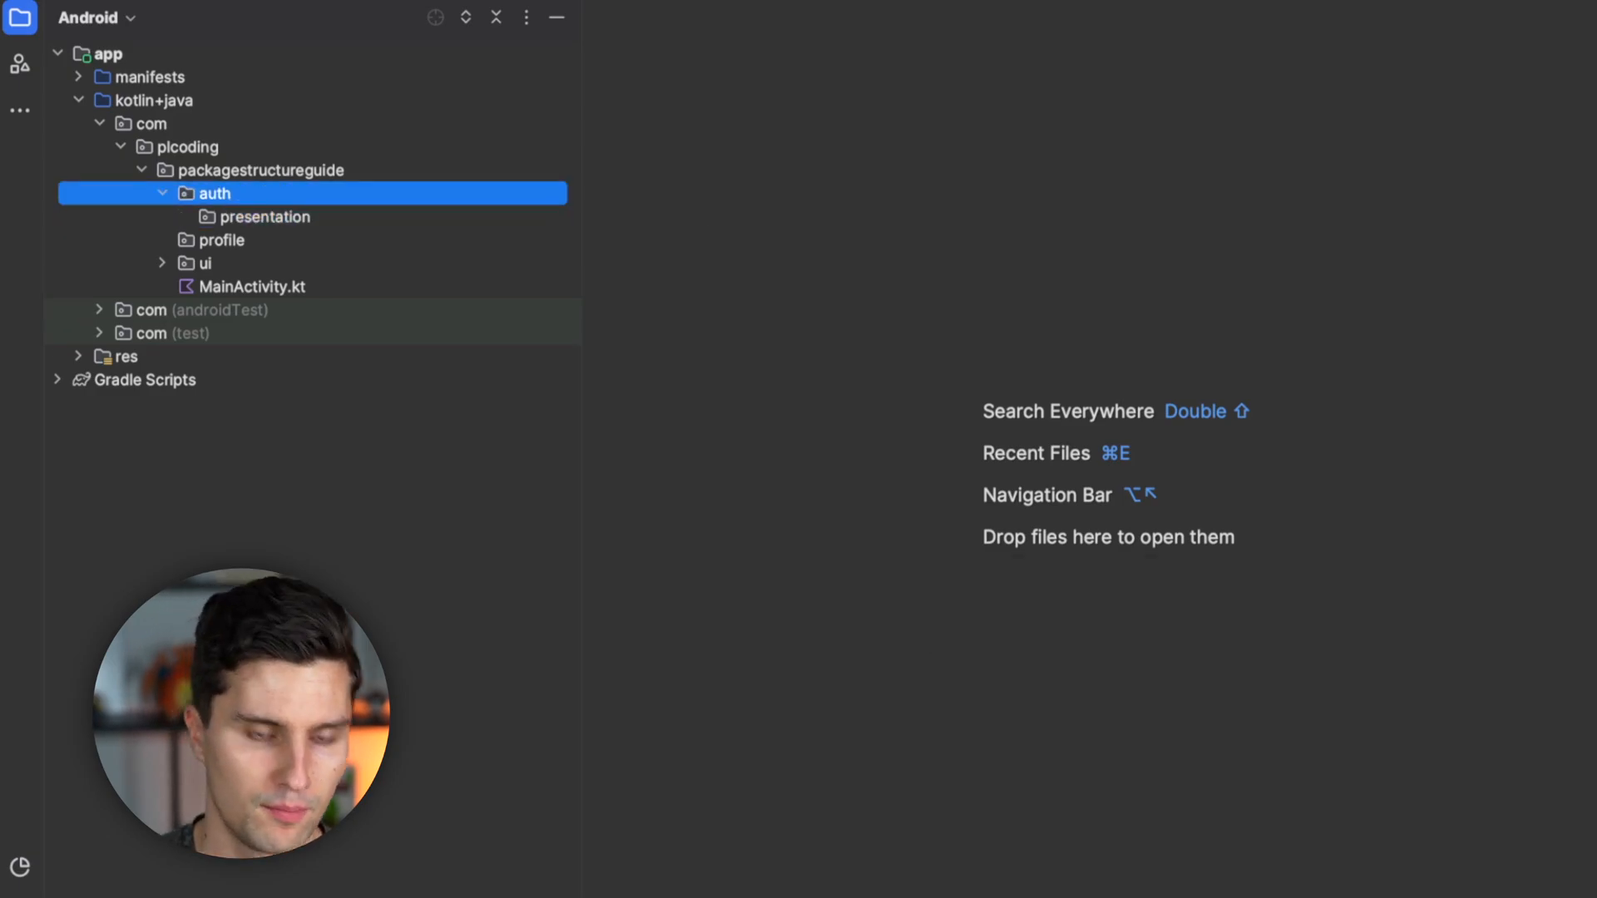
{"action": "type", "text": "domain"}
{"action": "key", "text": "Return"}
{"action": "key", "text": "Up"}
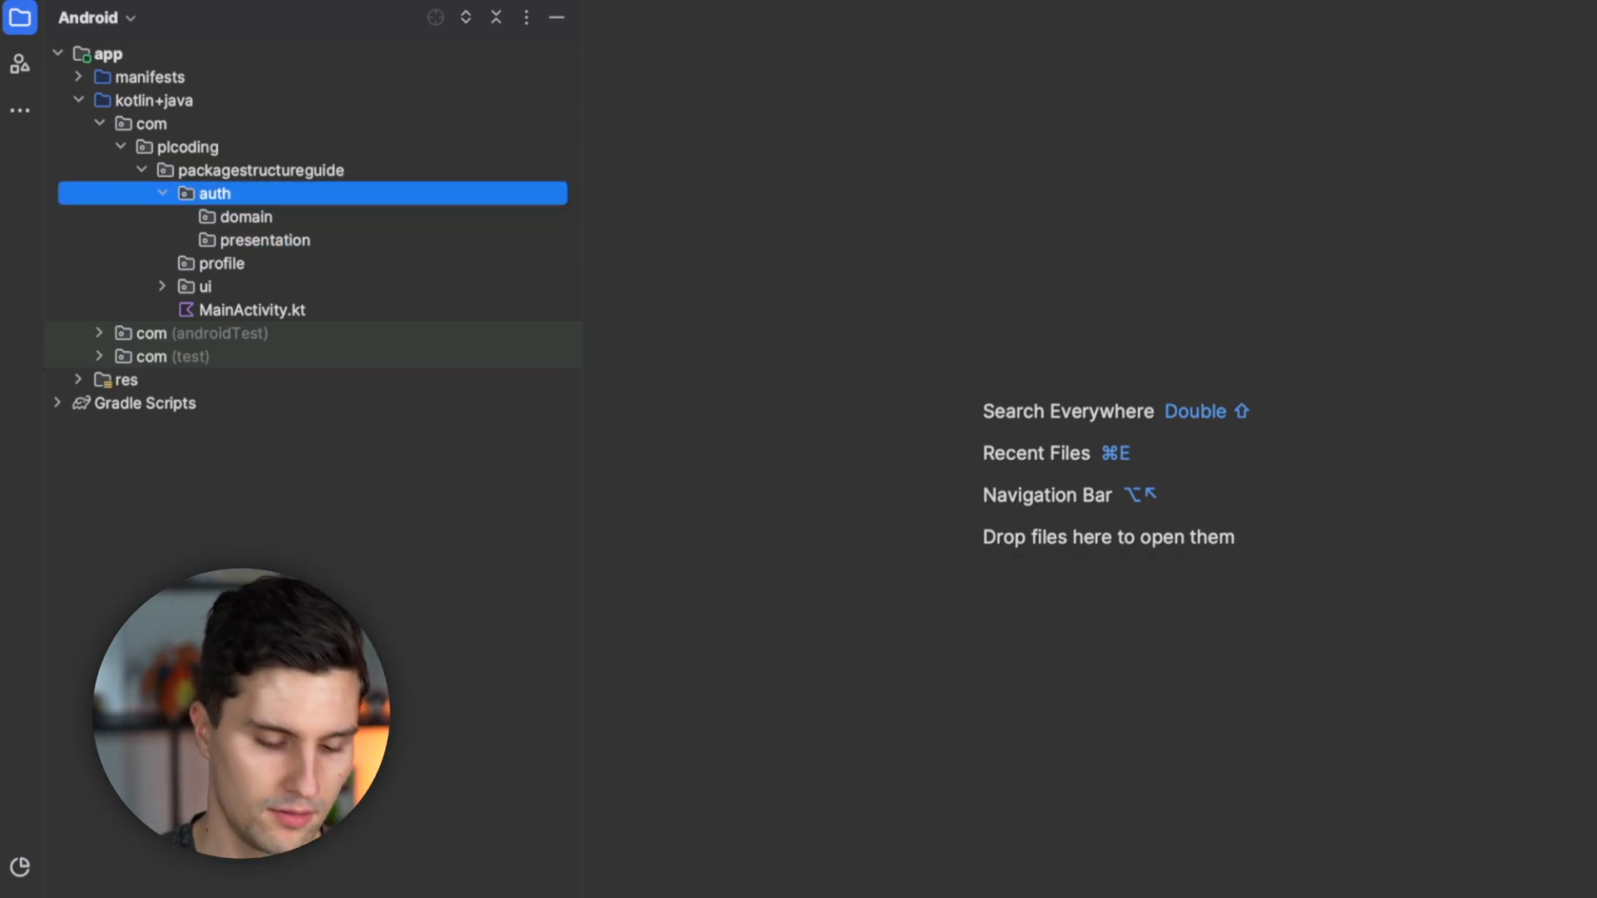
{"action": "key", "text": "cmd+n"}
{"action": "type", "text": "data"}
{"action": "key", "text": "Return"}
Add presentation, domain and data packages inside profile.
{"action": "key", "text": "Down"}
{"action": "key", "text": "Down"}
{"action": "key", "text": "Down"}
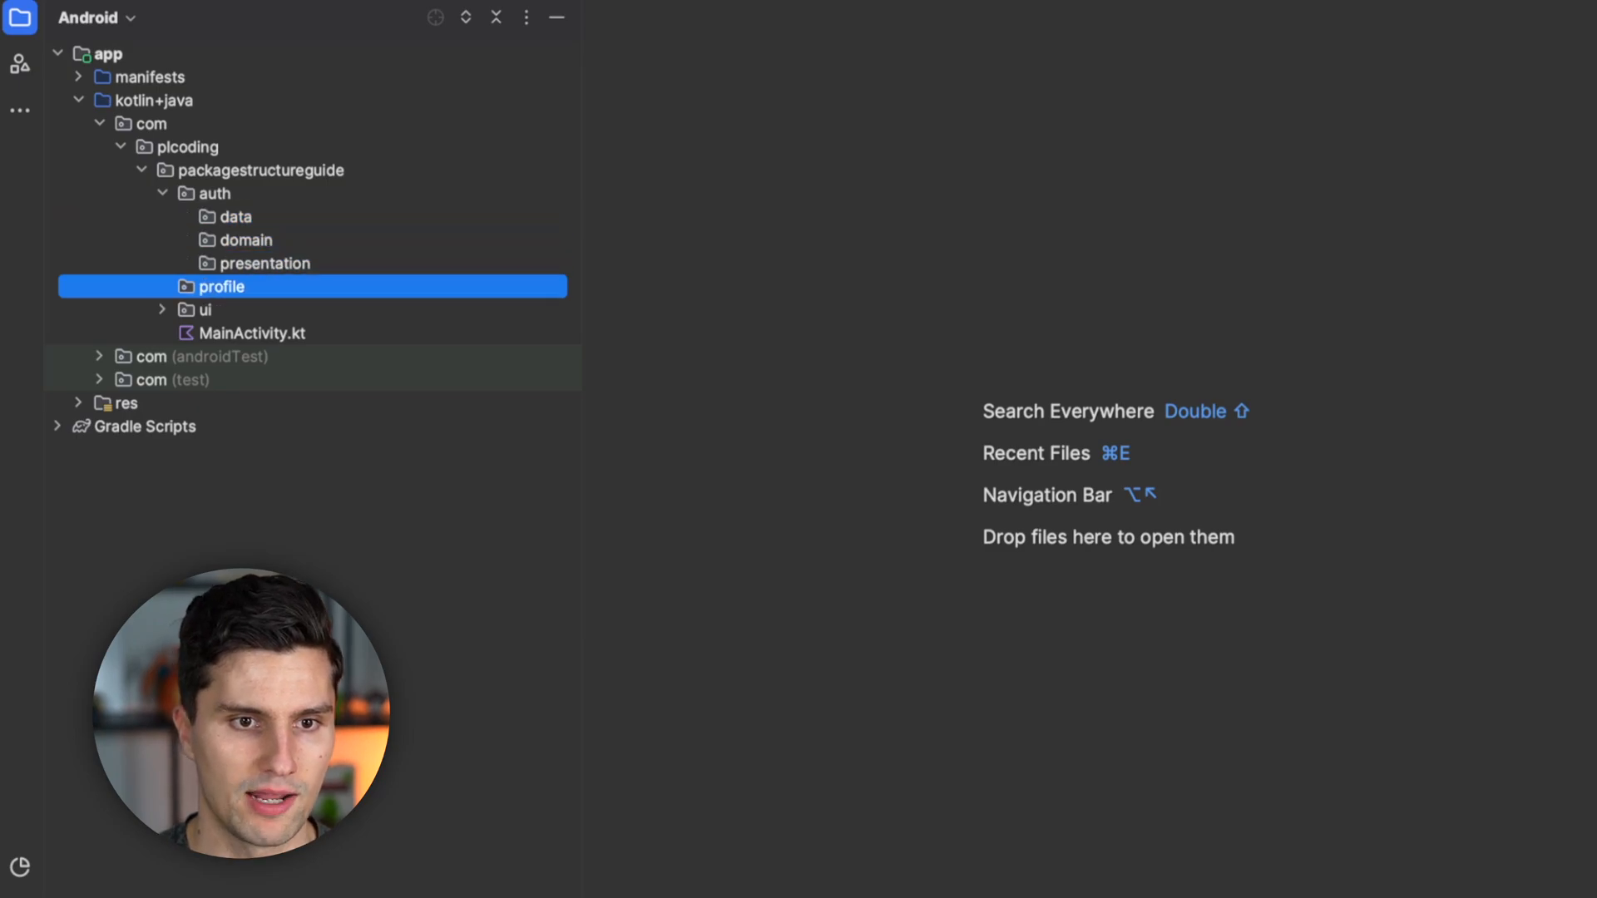
{"action": "key", "text": "cmd+n"}
{"action": "type", "text": "sentation"}
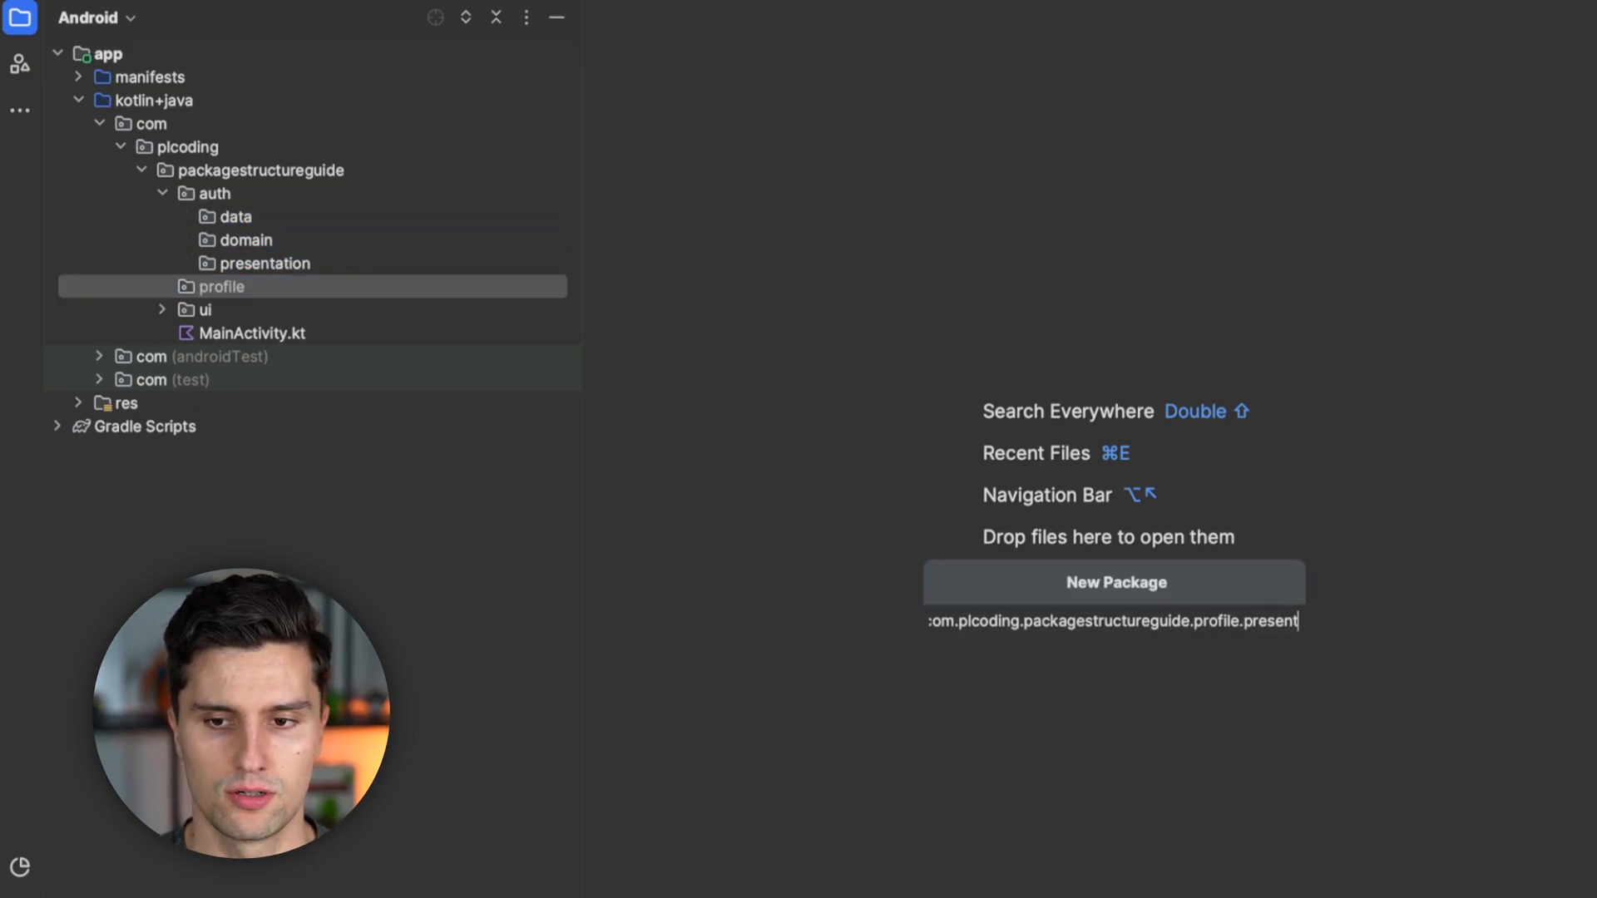
{"action": "key", "text": "Return"}
{"action": "key", "text": "Up"}
{"action": "key", "text": "cmd+n"}
{"action": "type", "text": "domain"}
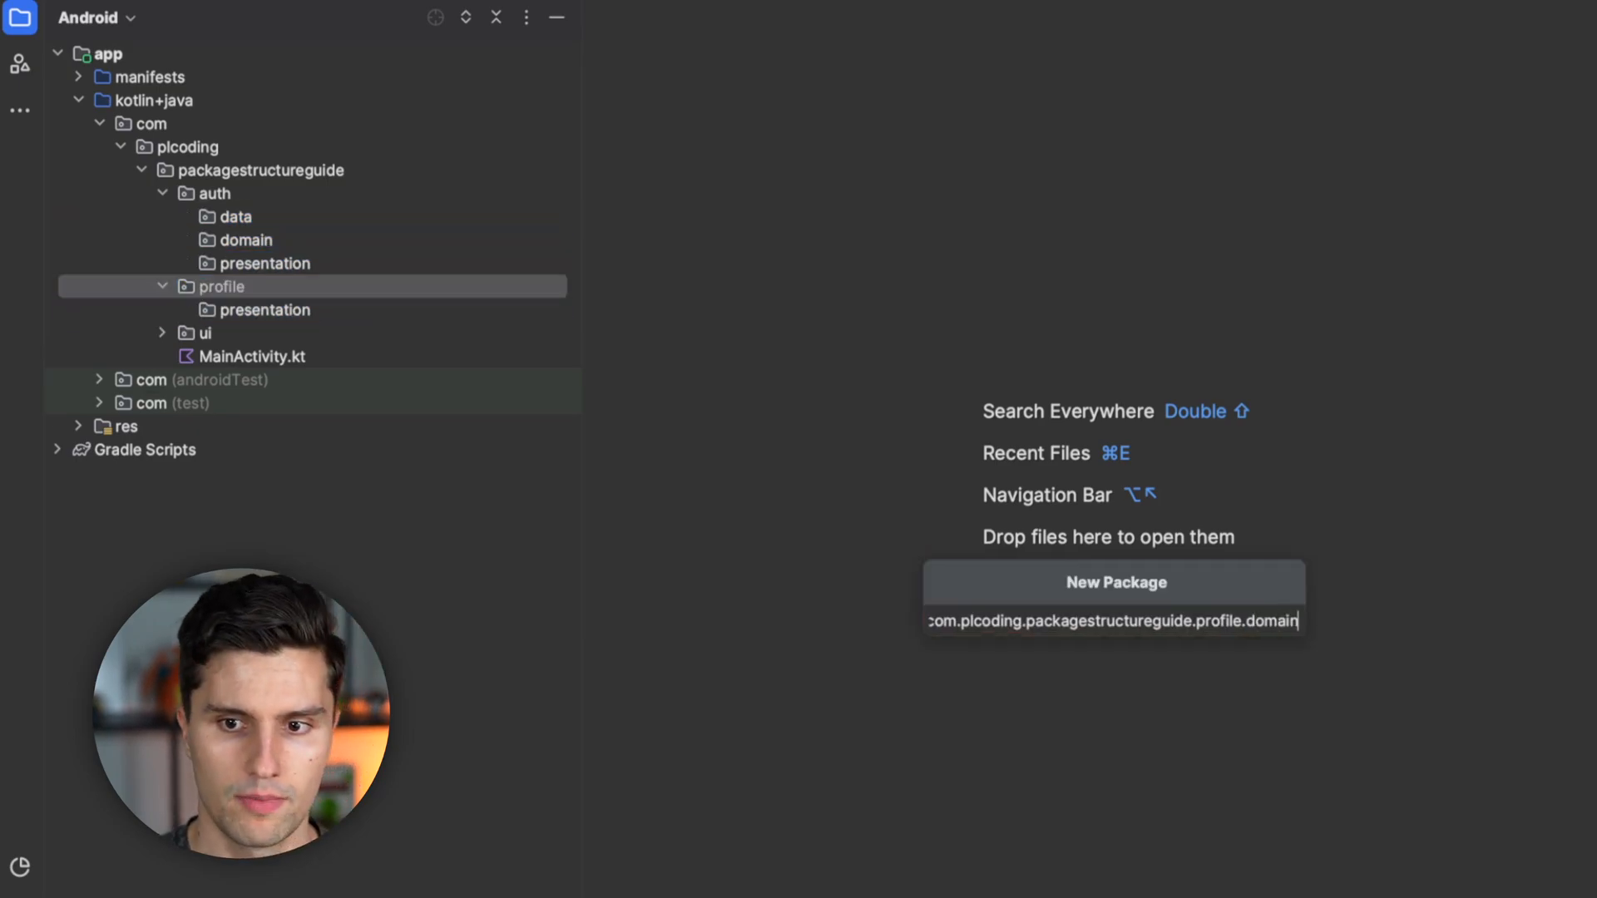
{"action": "key", "text": "Return"}
{"action": "key", "text": "cmd+n"}
{"action": "type", "text": "data"}
{"action": "key", "text": "Return"}
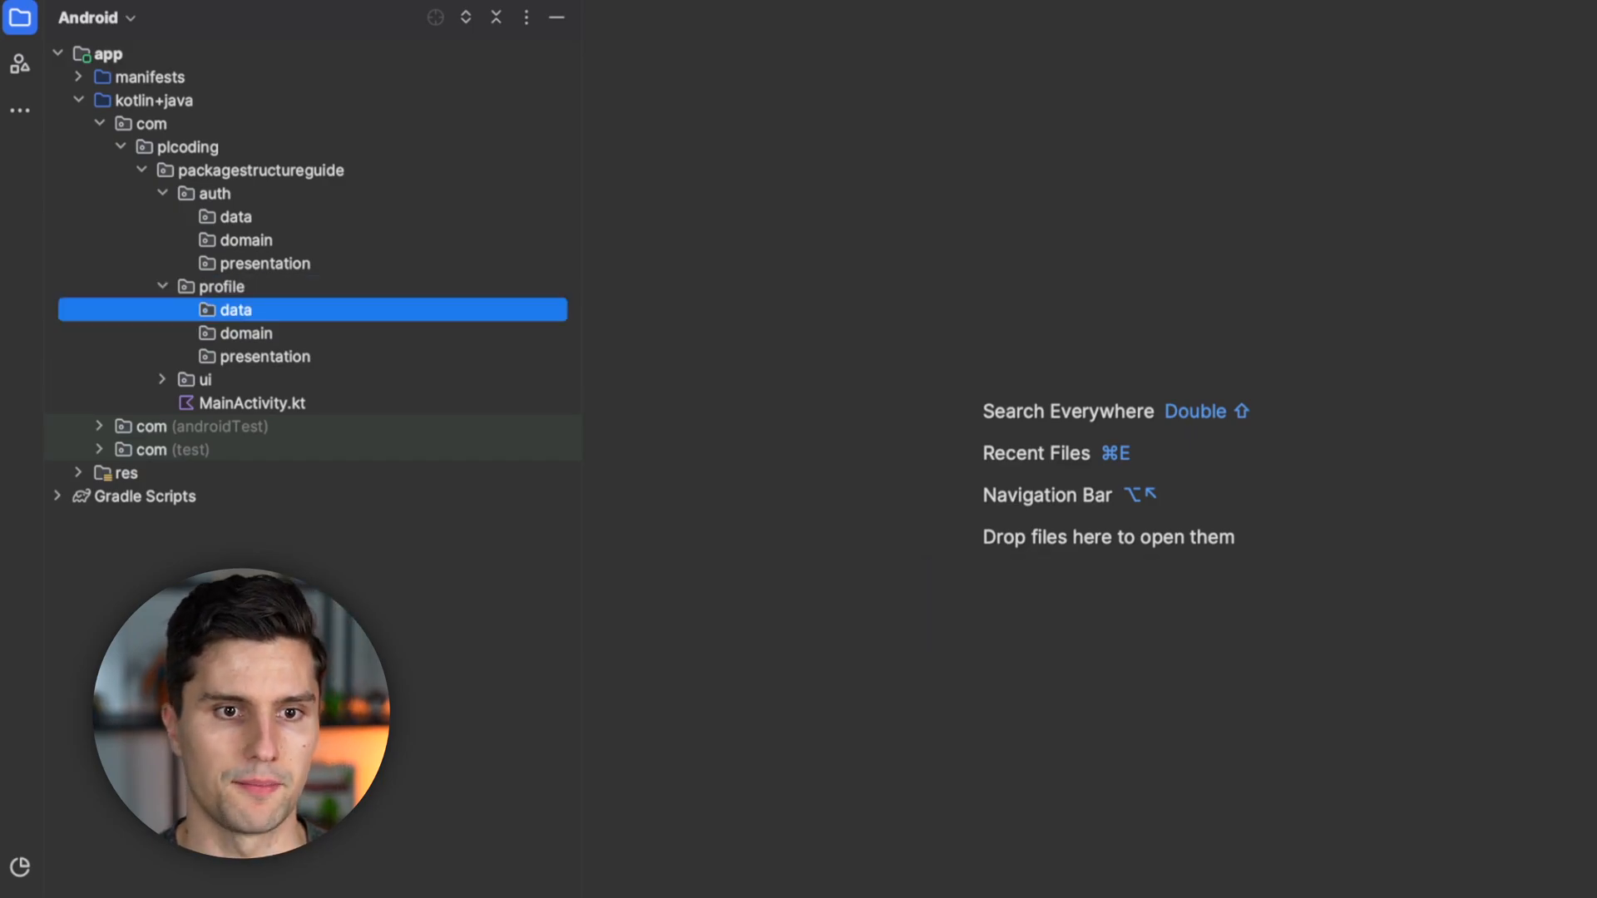
{"action": "left_click", "coordinate": [230, 193]}
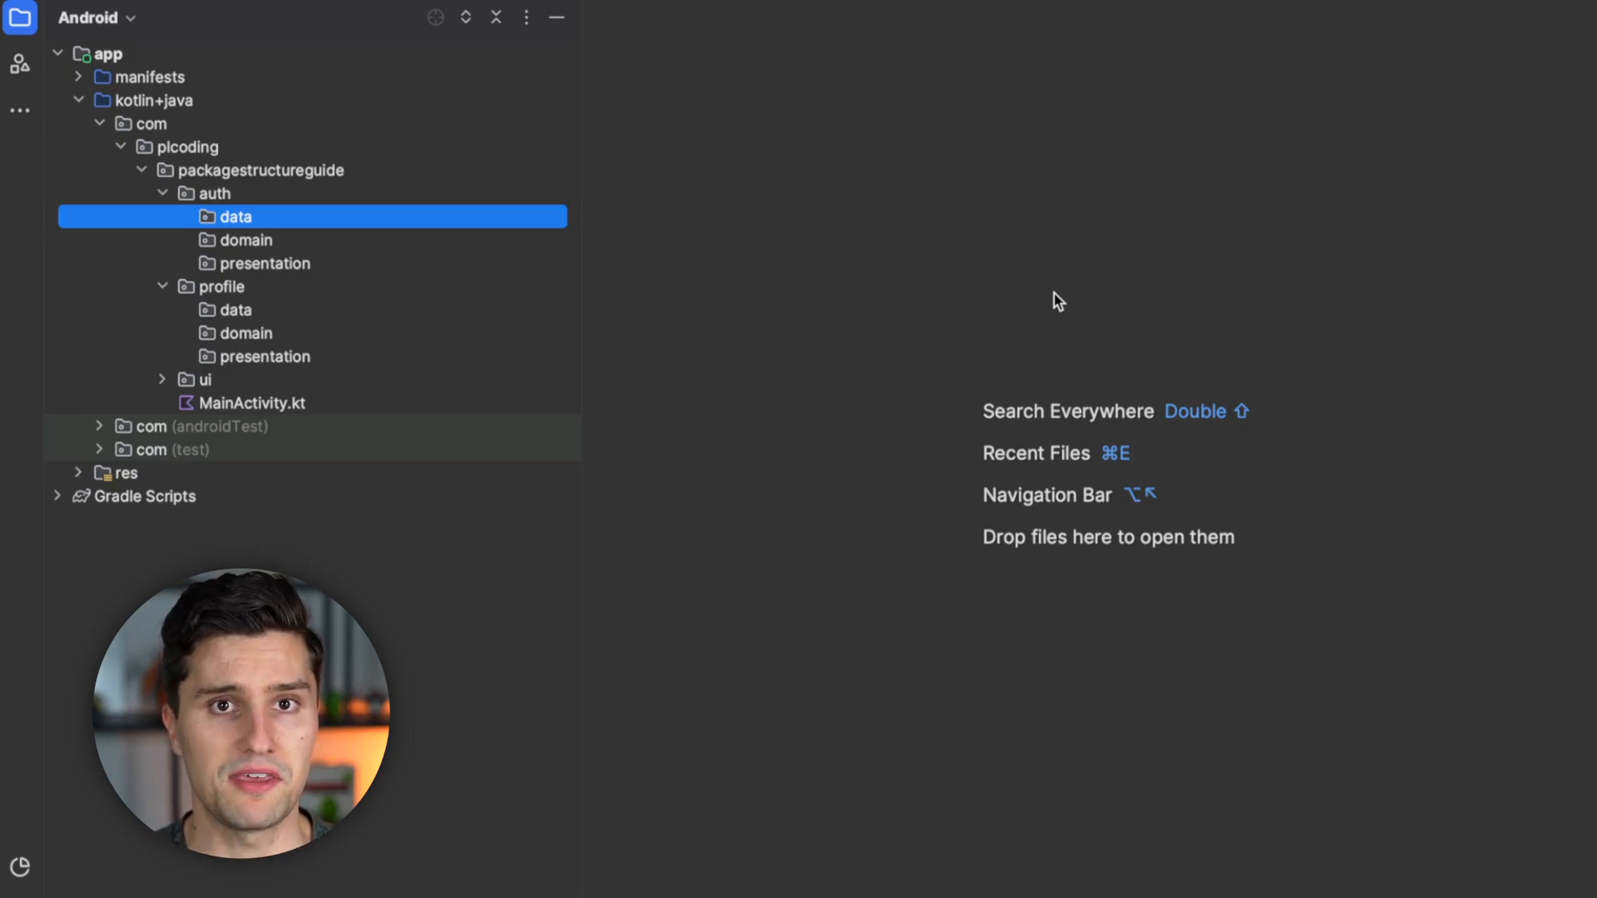
{"action": "left_click", "coordinate": [370, 289]}
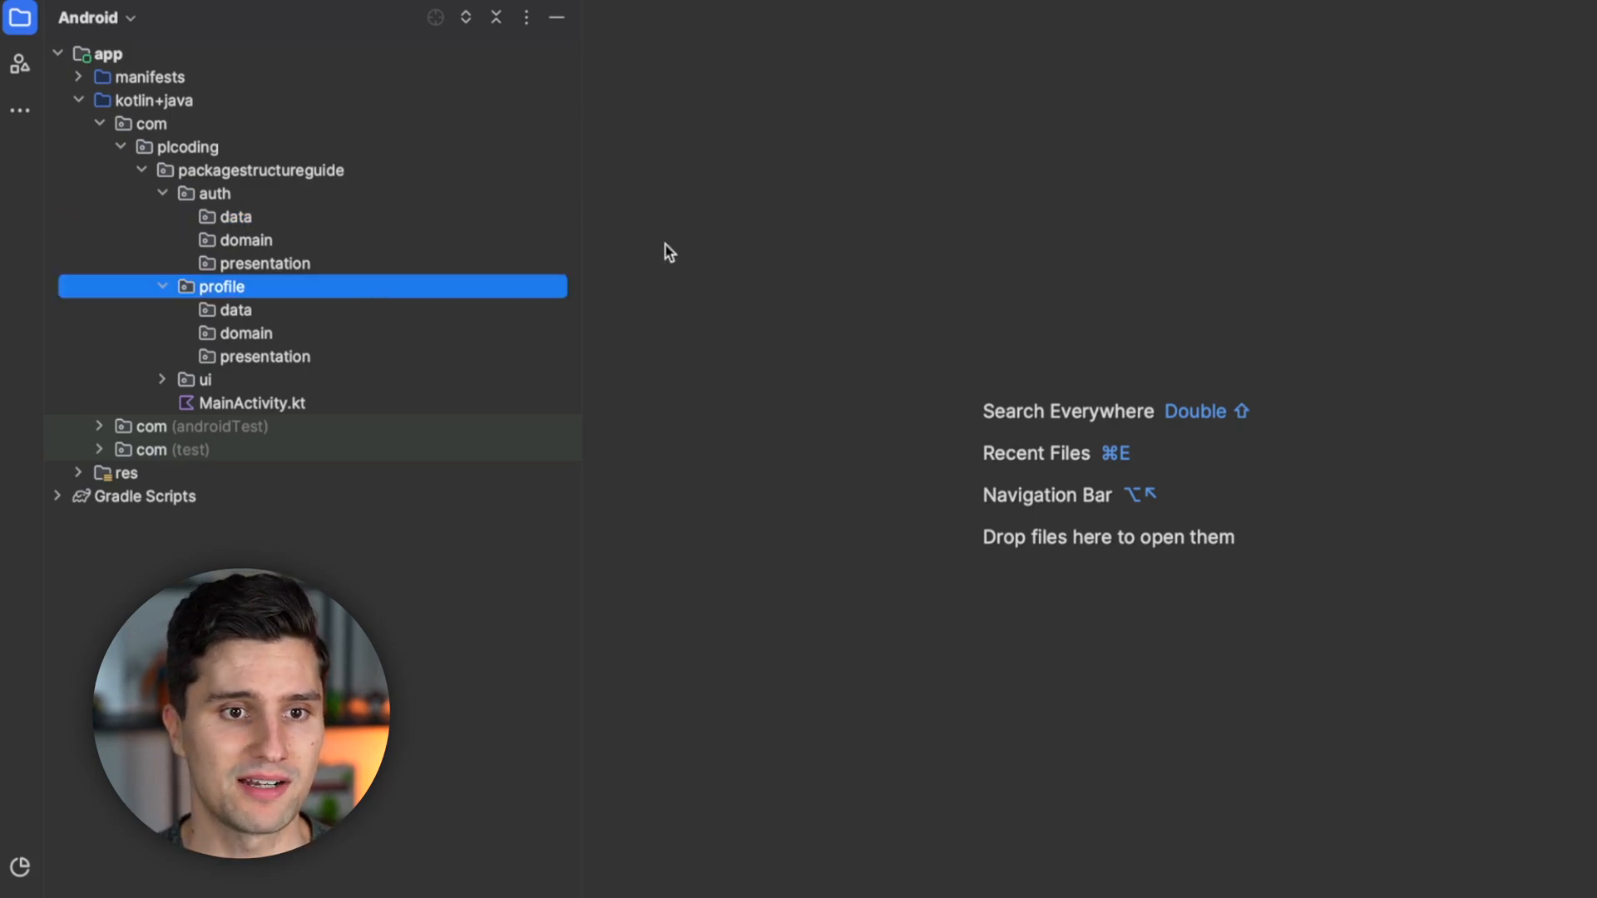
{"action": "left_click", "coordinate": [243, 217]}
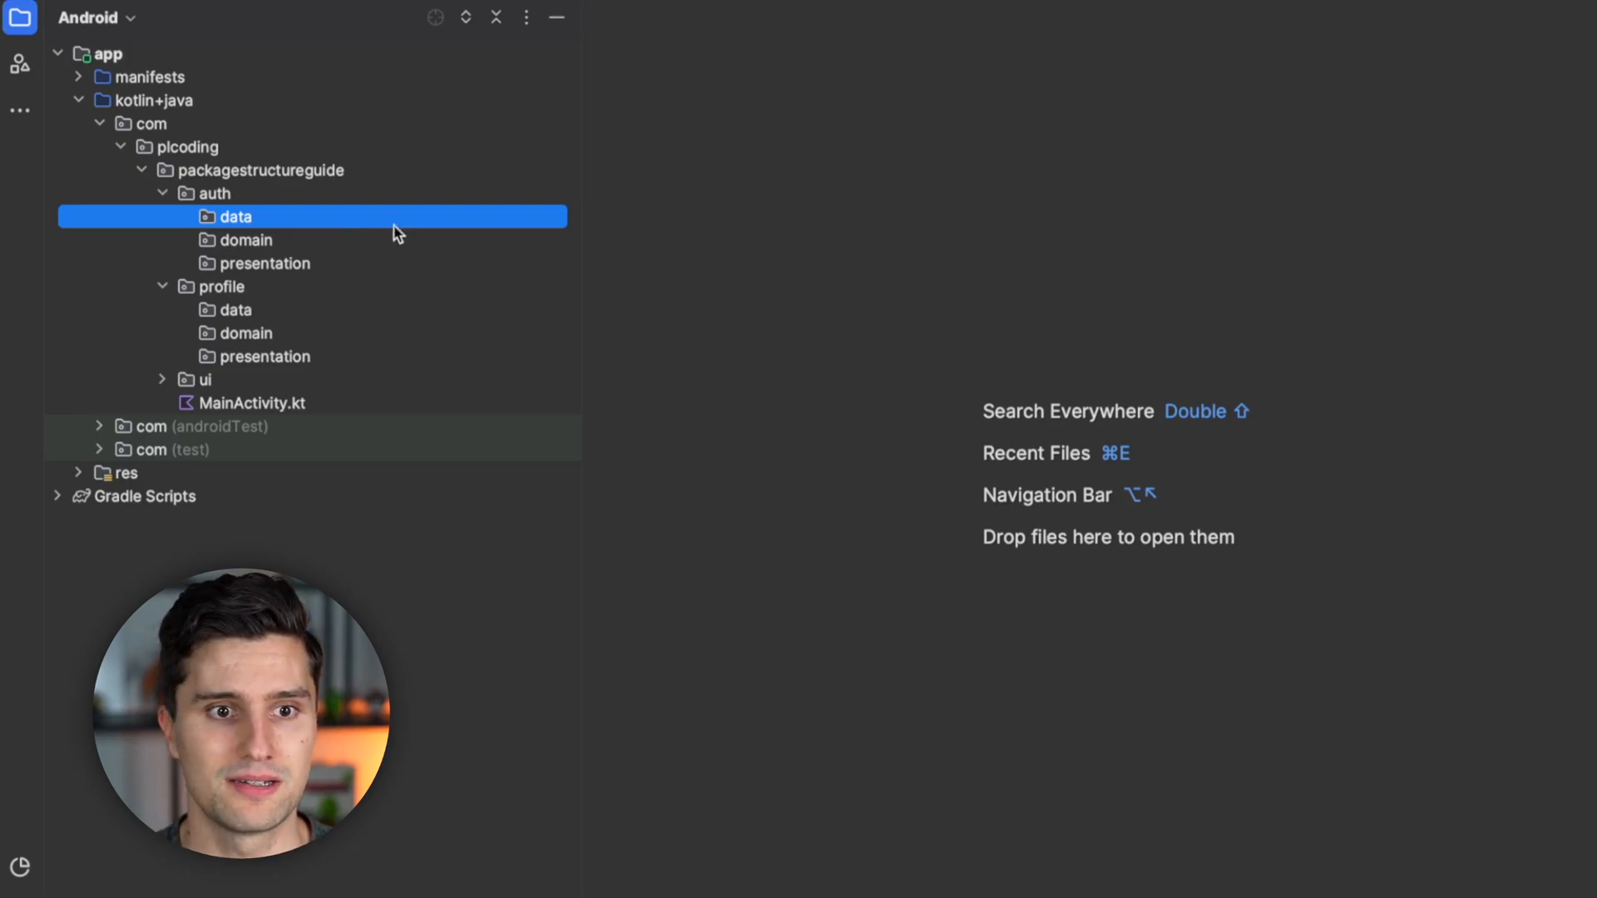
{"action": "left_click", "coordinate": [244, 240]}
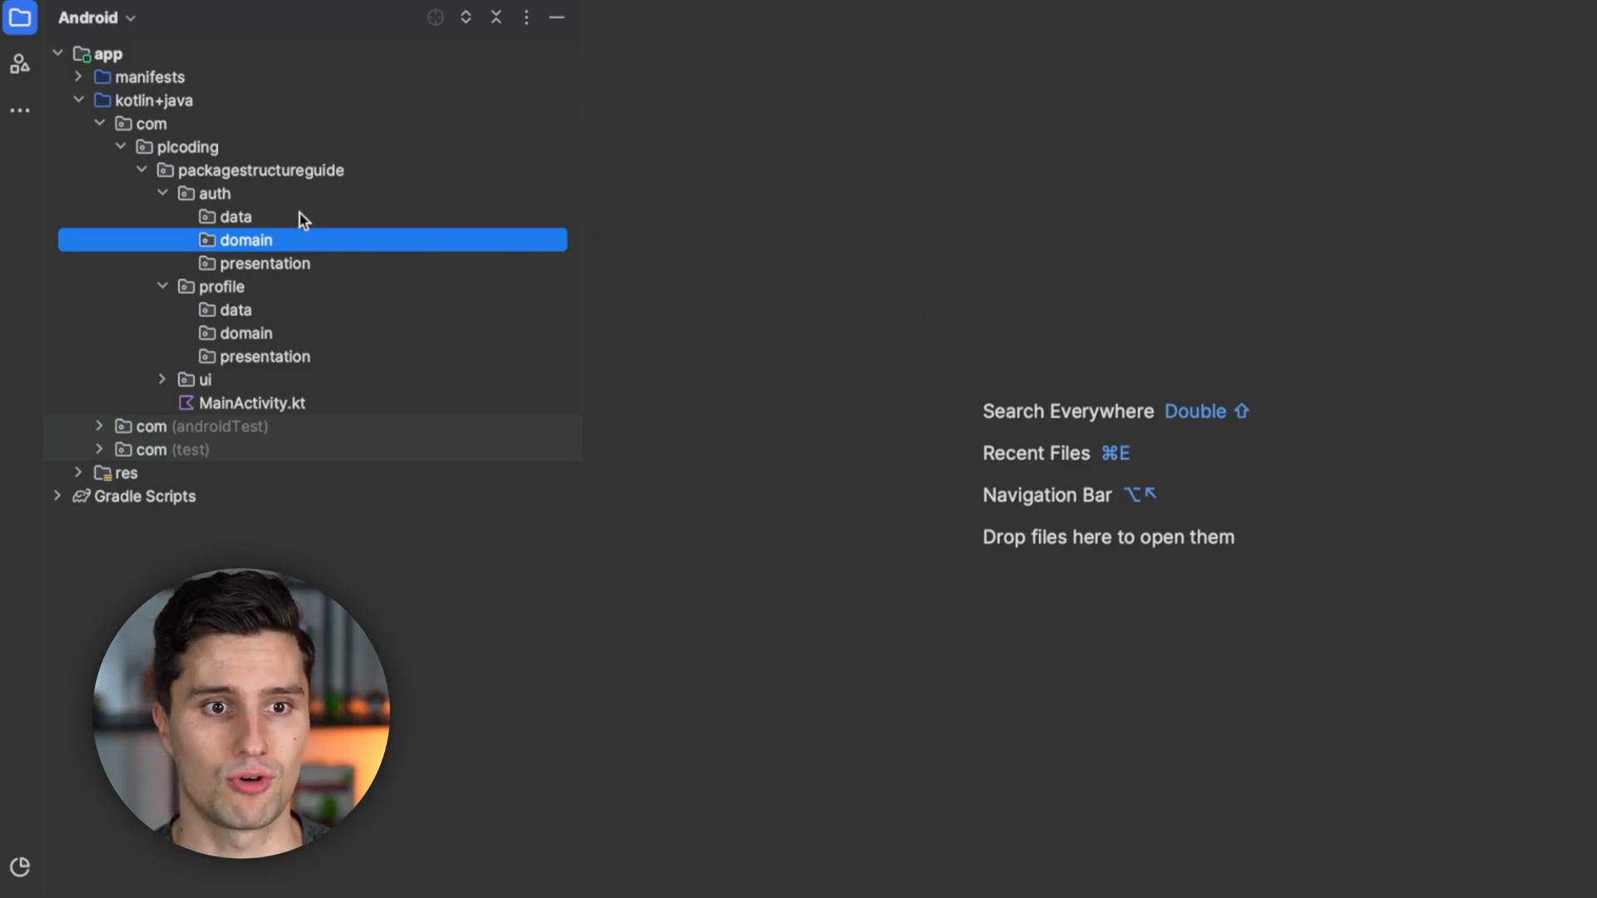
{"action": "left_click", "coordinate": [214, 194]}
{"action": "left_click", "coordinate": [262, 263]}
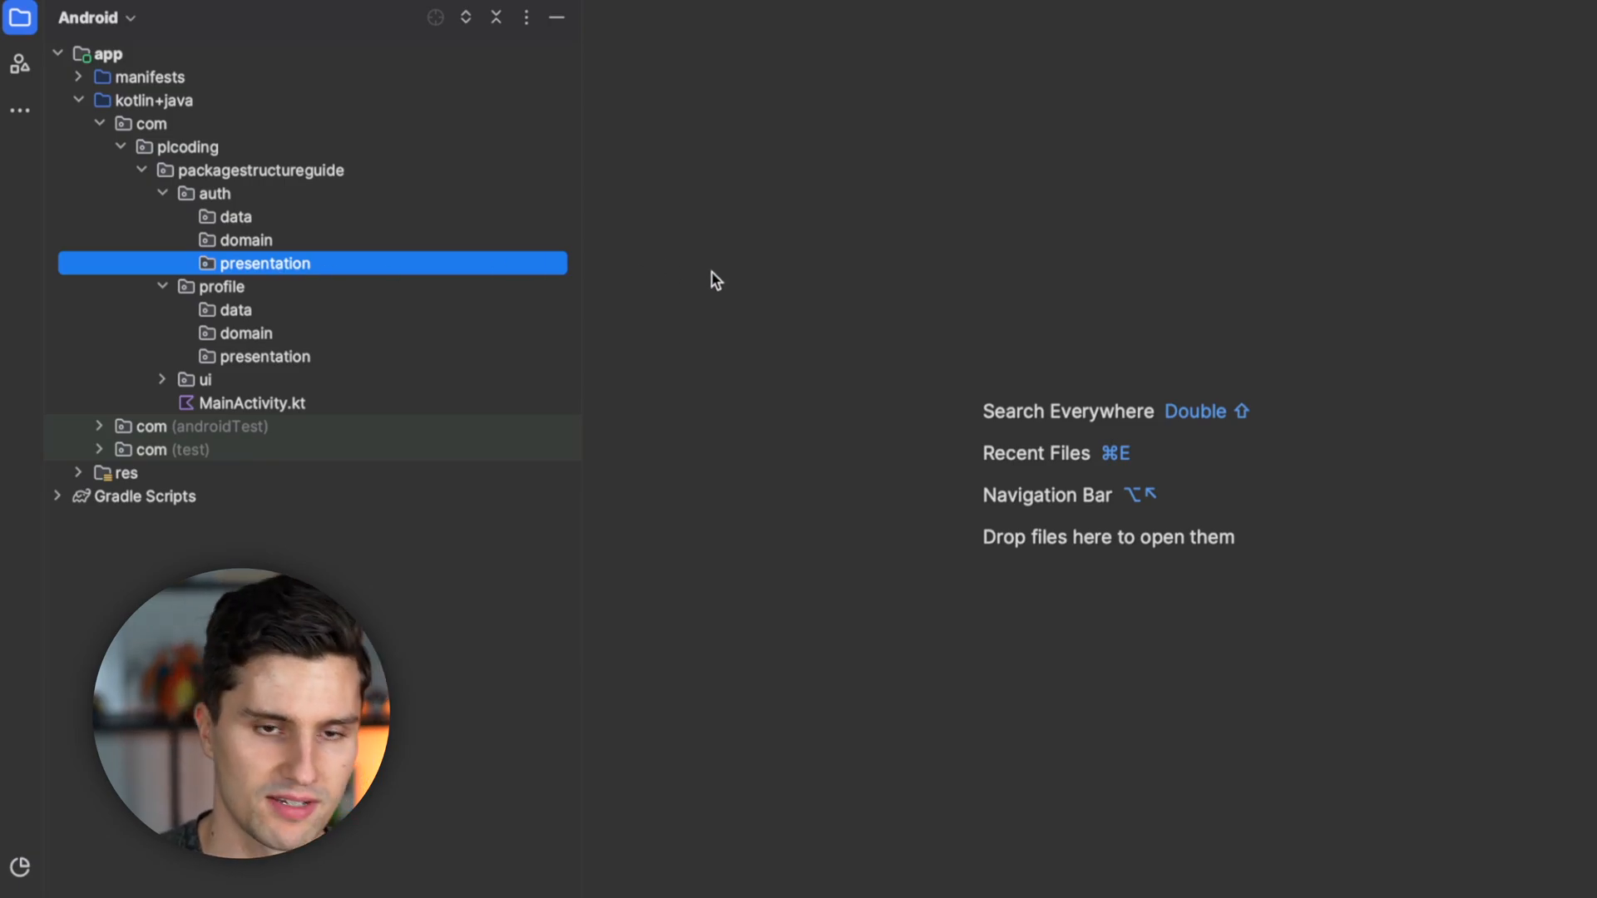
Create register and login packages under auth presentation.
{"action": "key", "text": "alt+Insert"}
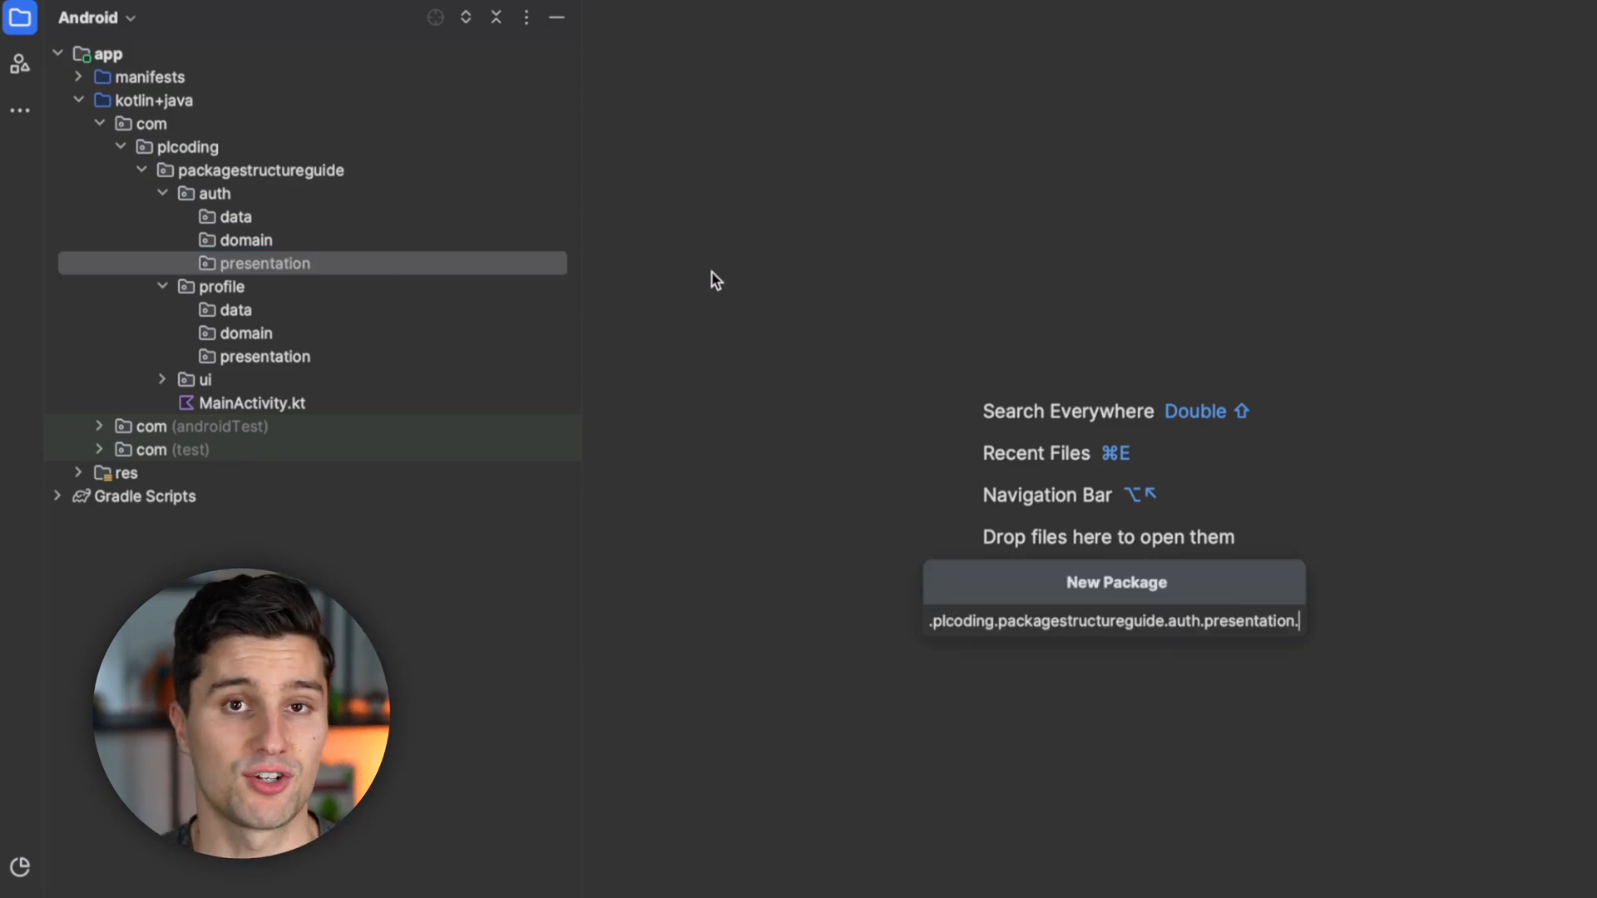
{"action": "type", "text": "re"}
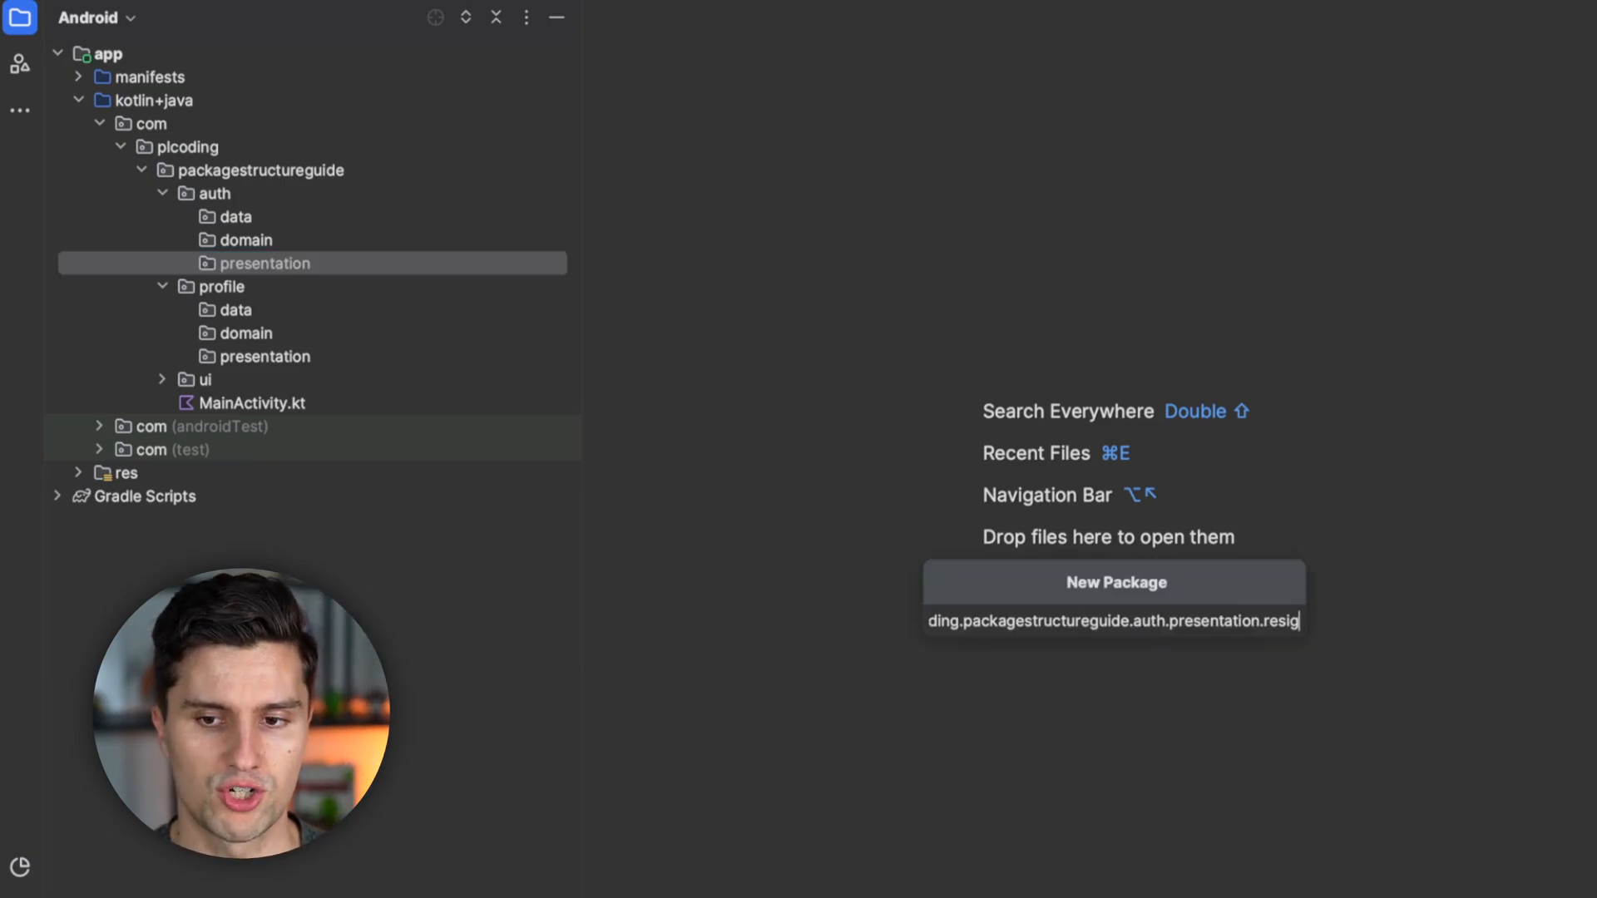
{"action": "type", "text": "gister"}
{"action": "key", "text": "Return"}
{"action": "key", "text": "Up"}
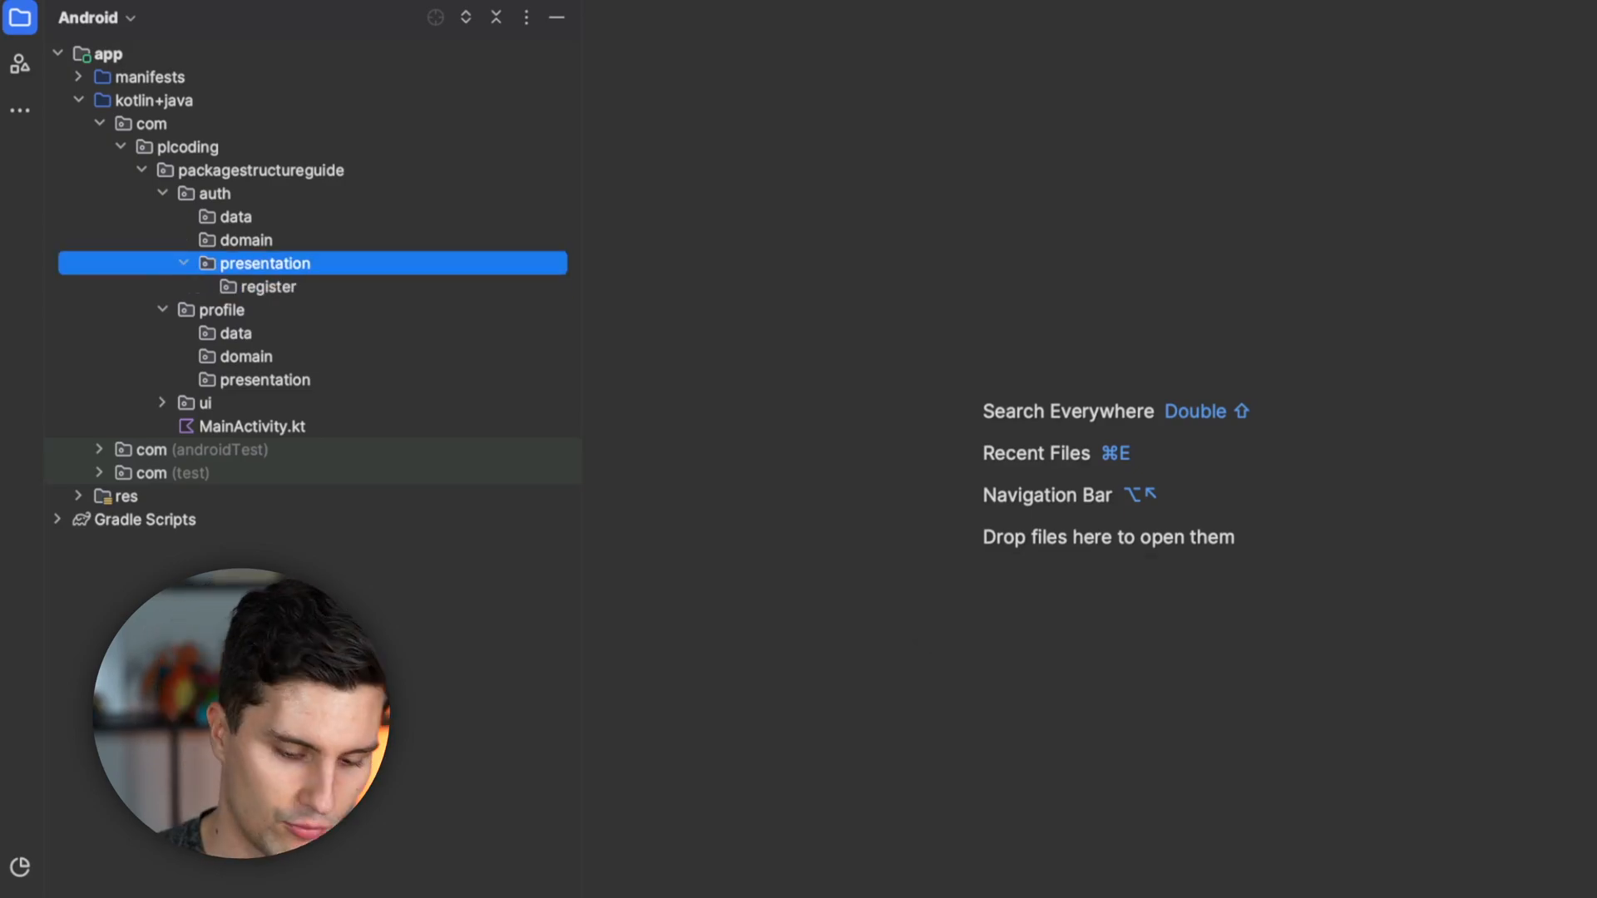
{"action": "key", "text": "alt+Insert"}
{"action": "type", "text": "login"}
{"action": "key", "text": "Return"}
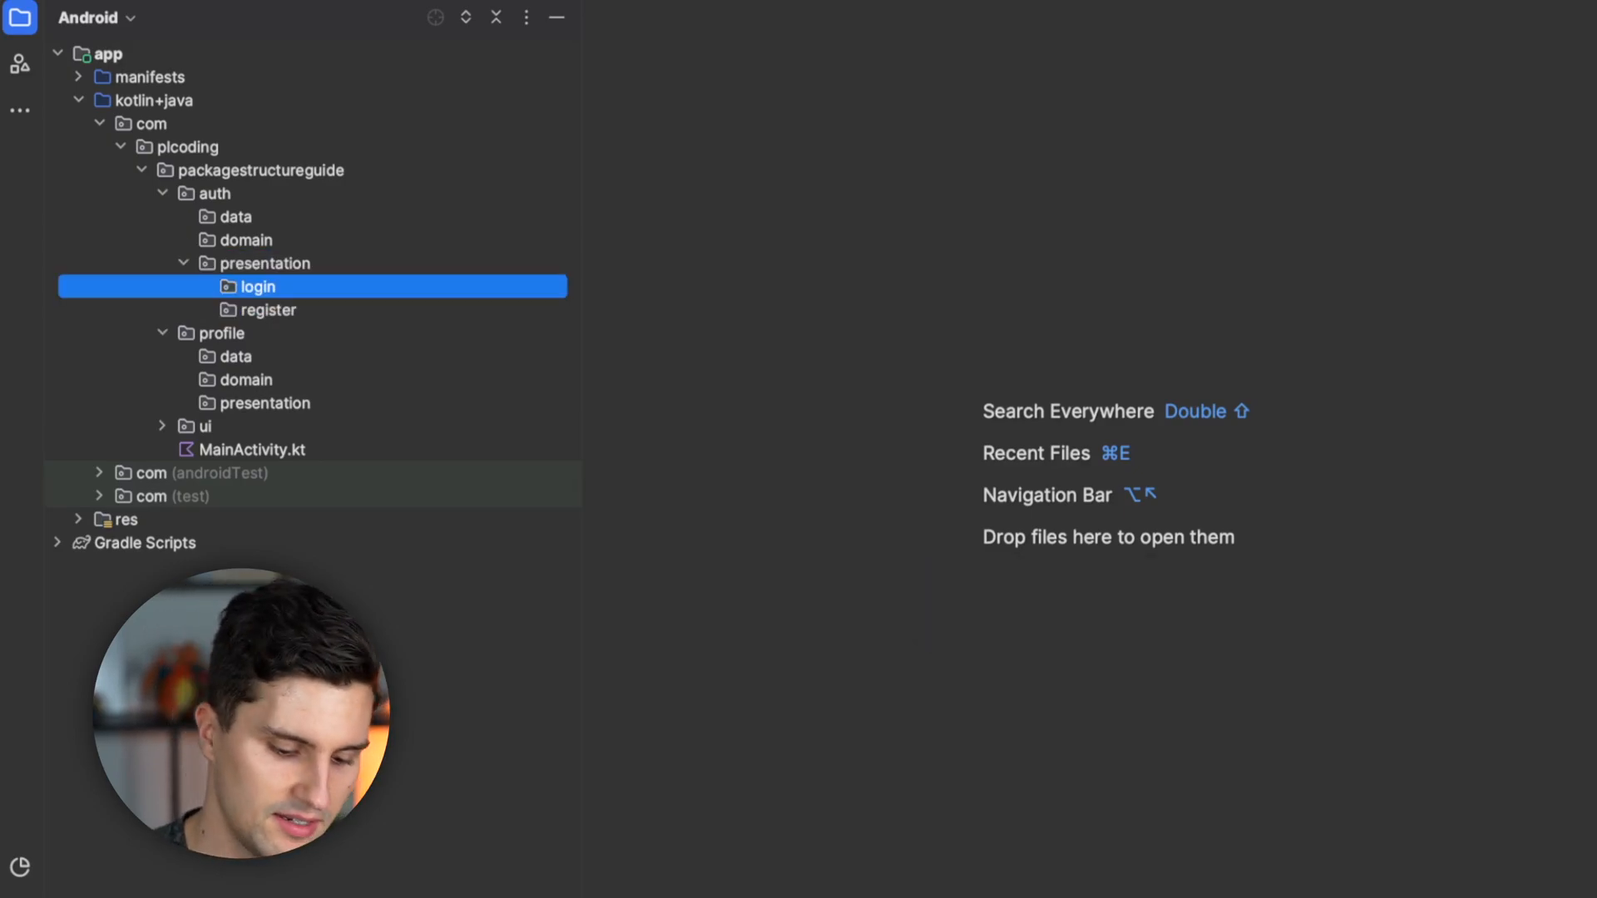
{"action": "key", "text": "alt+Insert"}
Add a LoginScreen.kt file and a LoginState data class inside login.
{"action": "key", "text": "Escape"}
{"action": "key", "text": "alt+Insert"}
{"action": "key", "text": "Return"}
{"action": "type", "text": "L"}
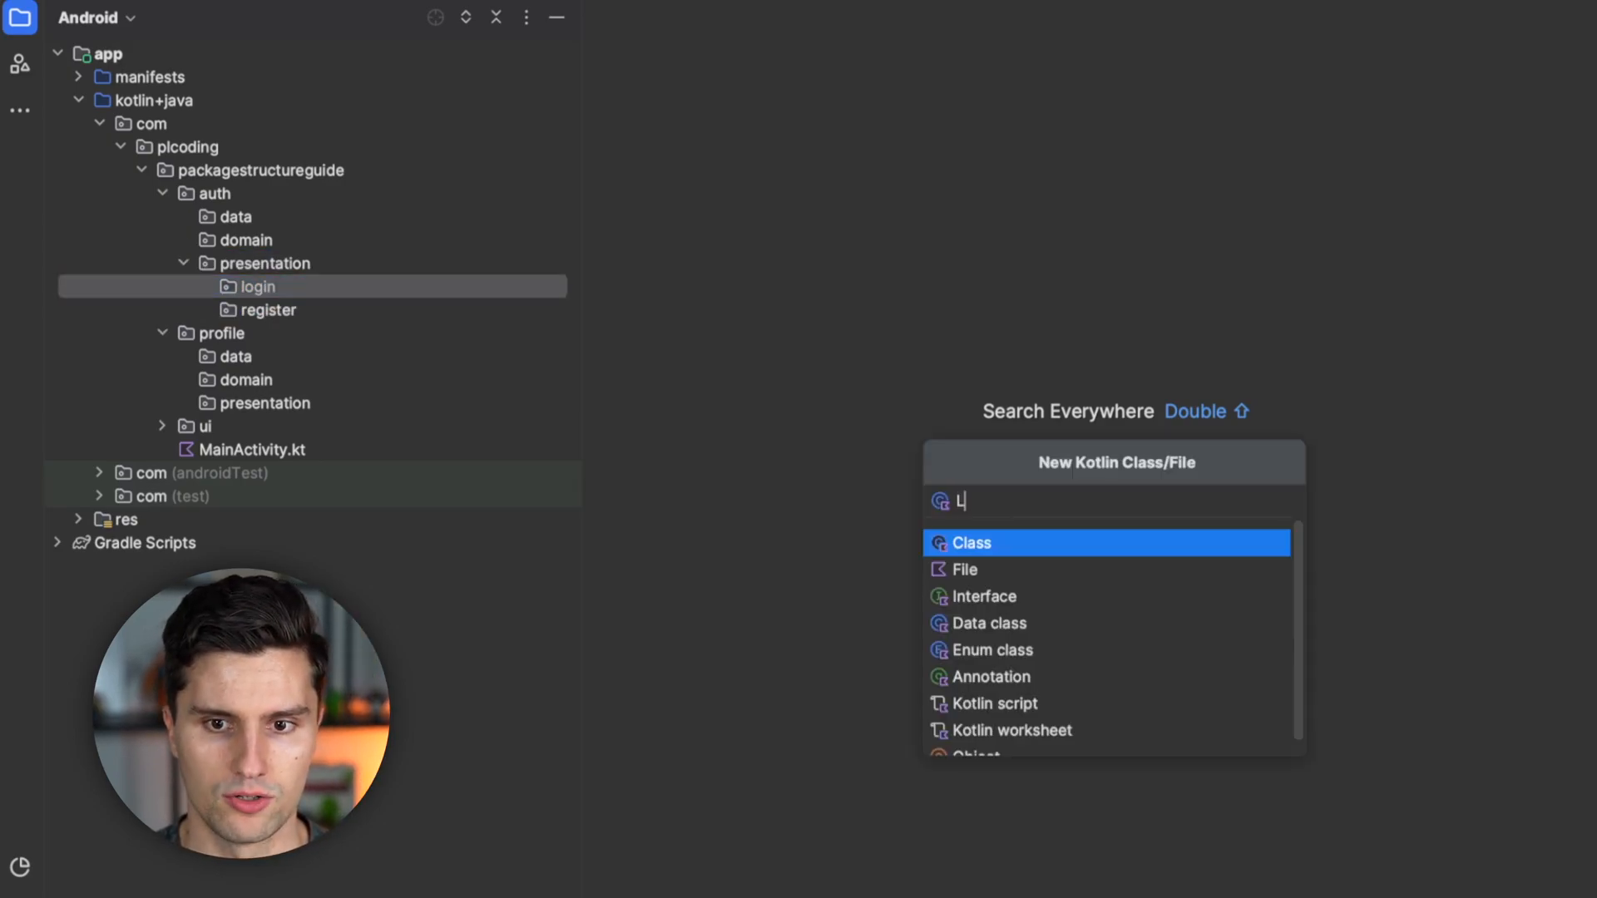
{"action": "type", "text": "oginScreen"}
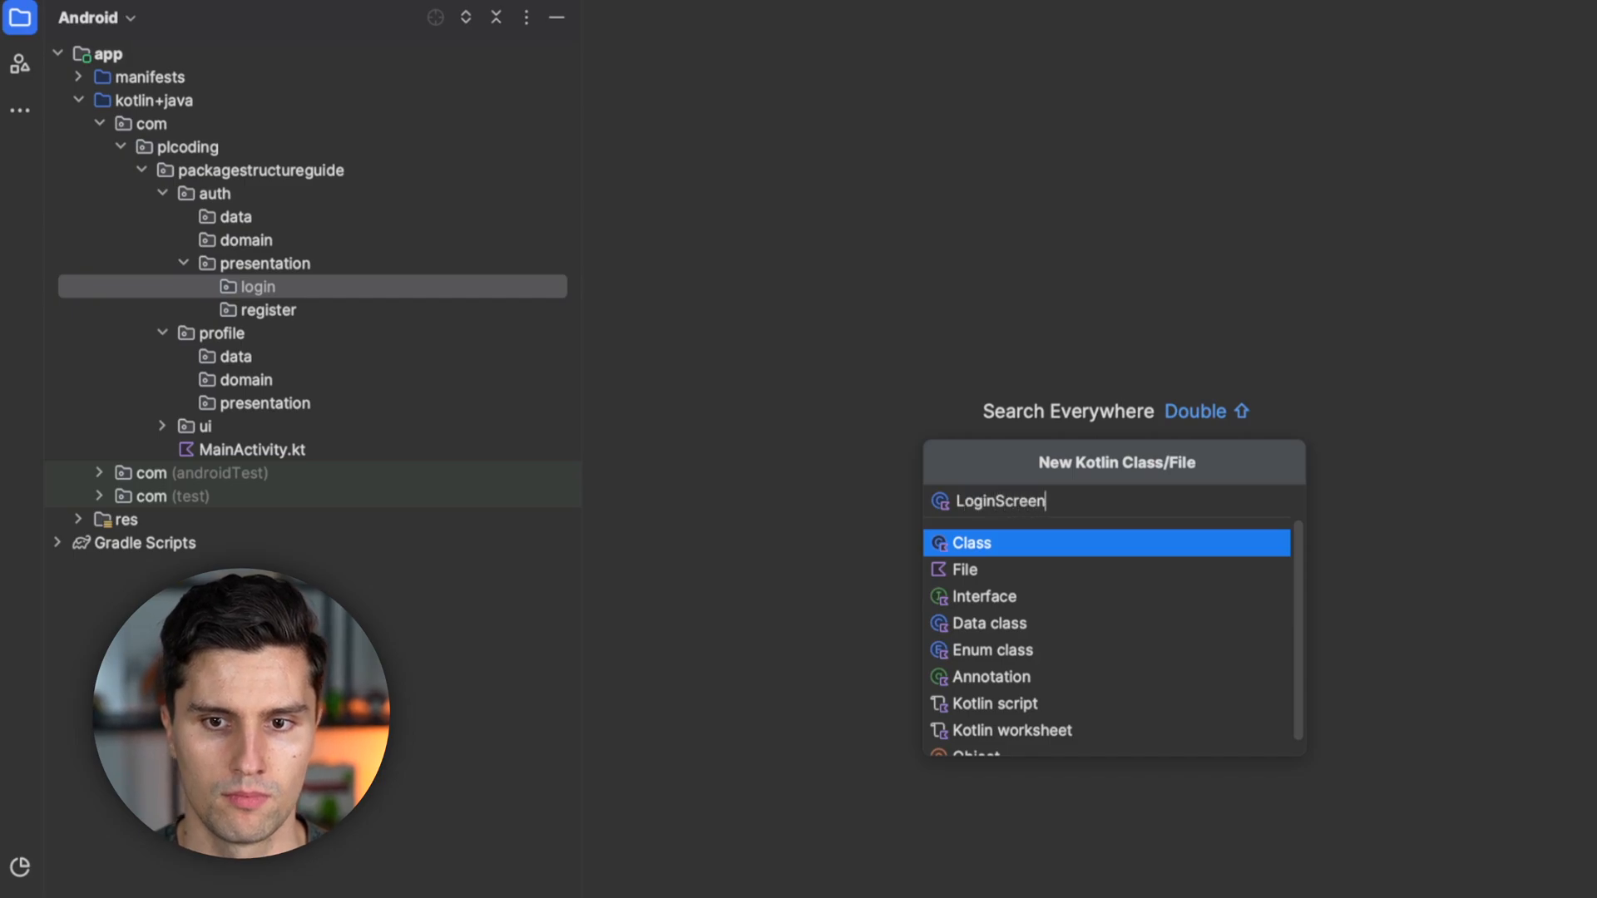
{"action": "key", "text": "Down"}
{"action": "key", "text": "Return"}
{"action": "left_click", "coordinate": [365, 289]}
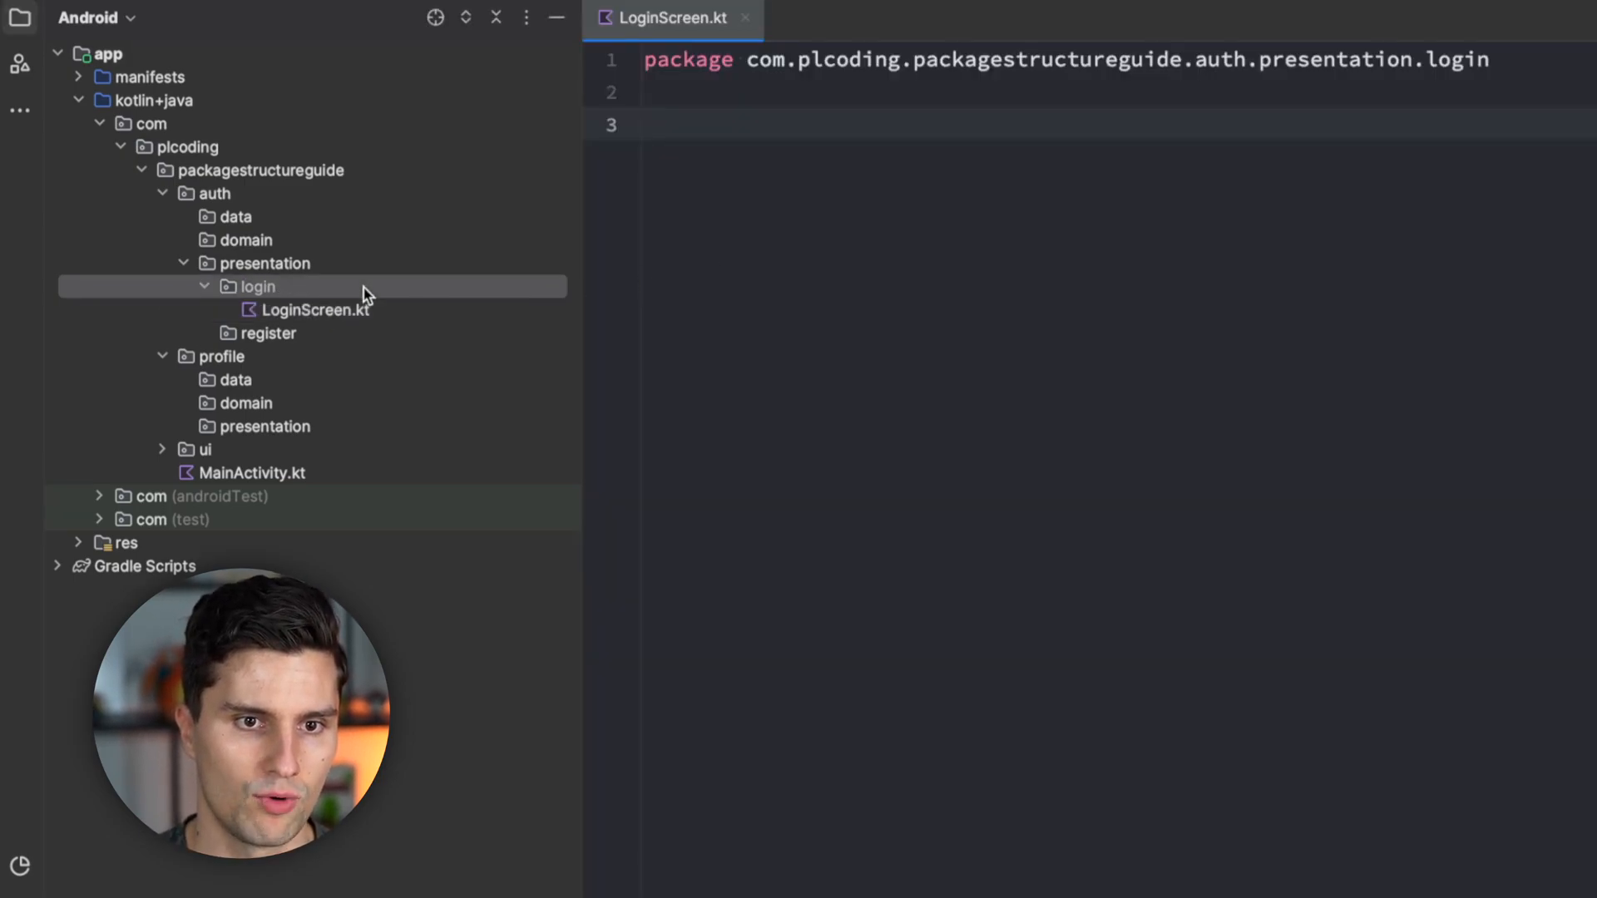
{"action": "key", "text": "alt+Insert"}
{"action": "key", "text": "Return"}
{"action": "type", "text": "LoginSt"}
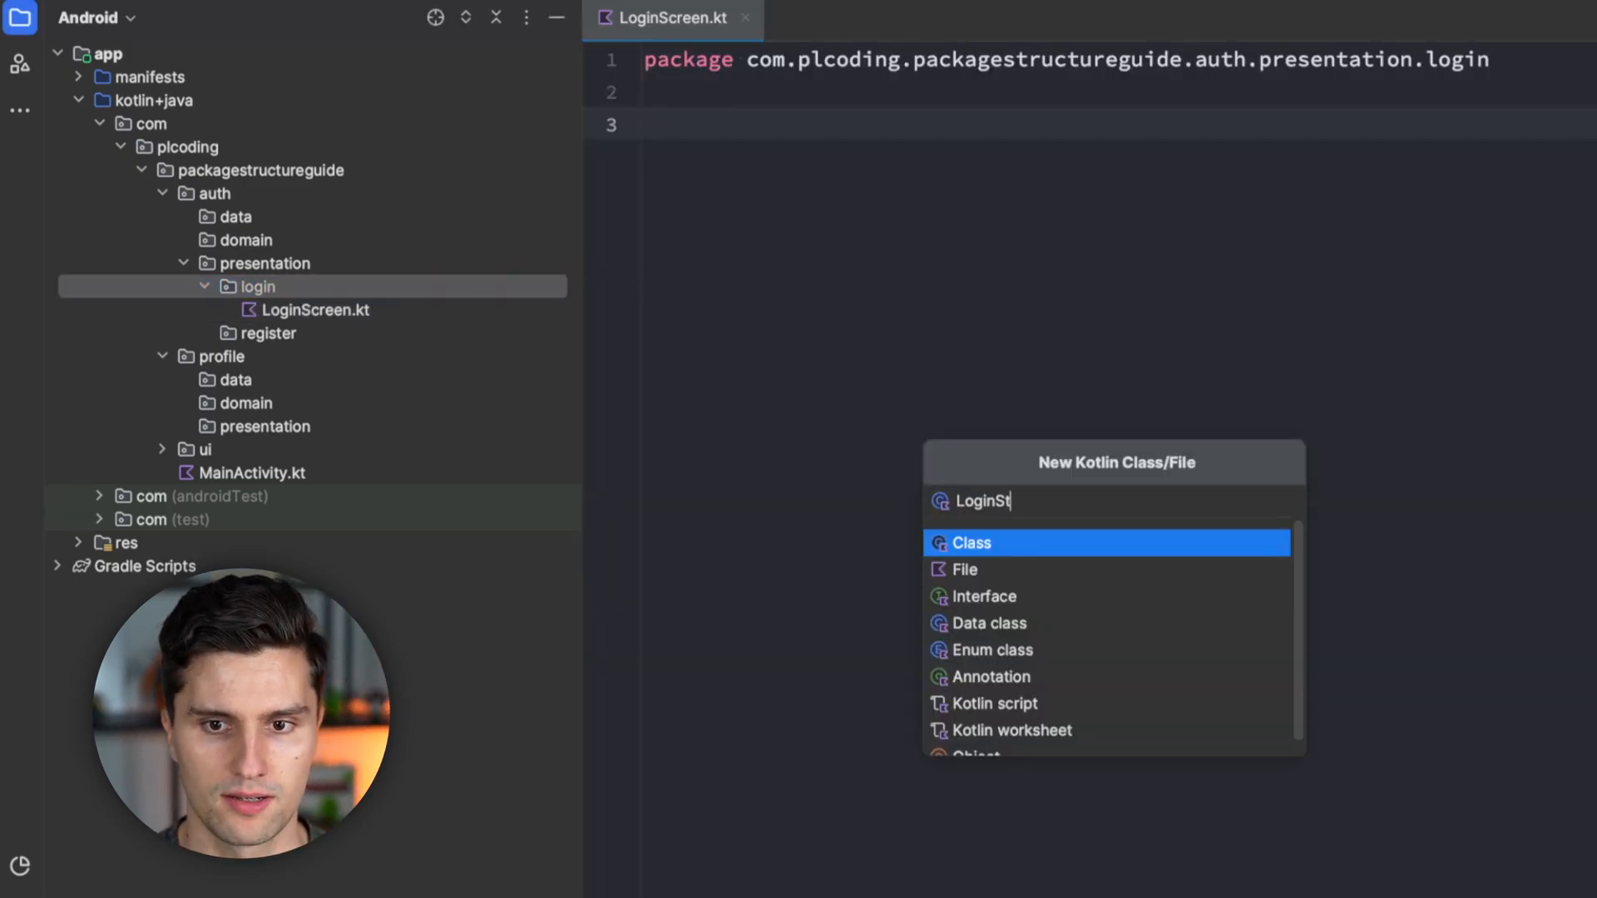
{"action": "key", "text": "Down"}
{"action": "key", "text": "Down"}
{"action": "key", "text": "Down"}
{"action": "key", "text": "Return"}
{"action": "type", "text": "val"}
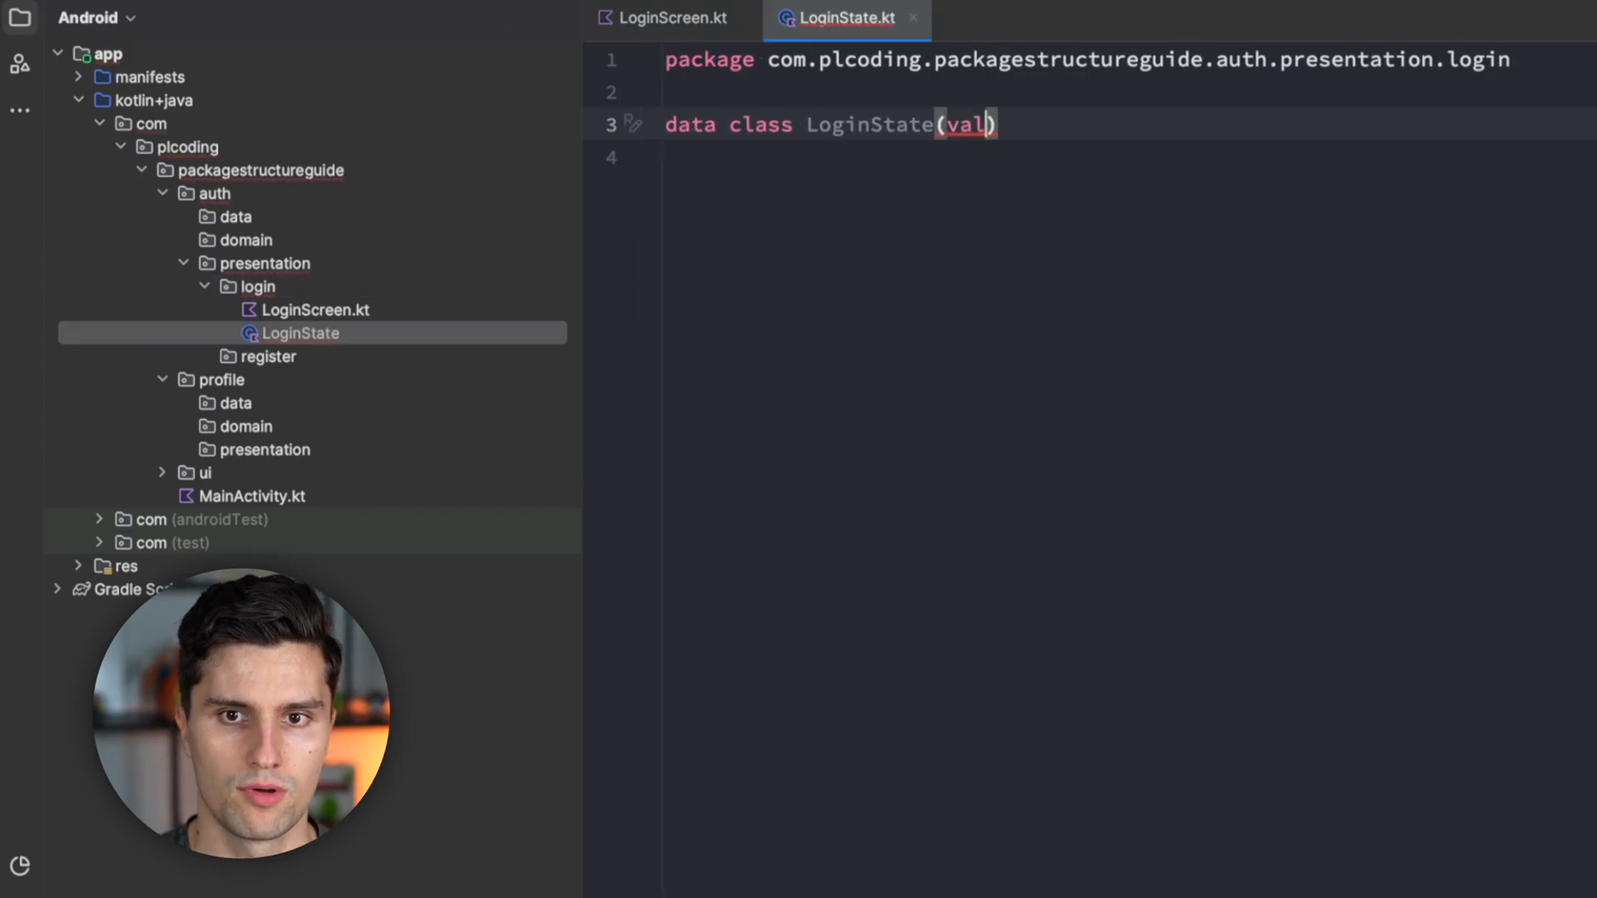
{"action": "type", "text": " field: String = \""}
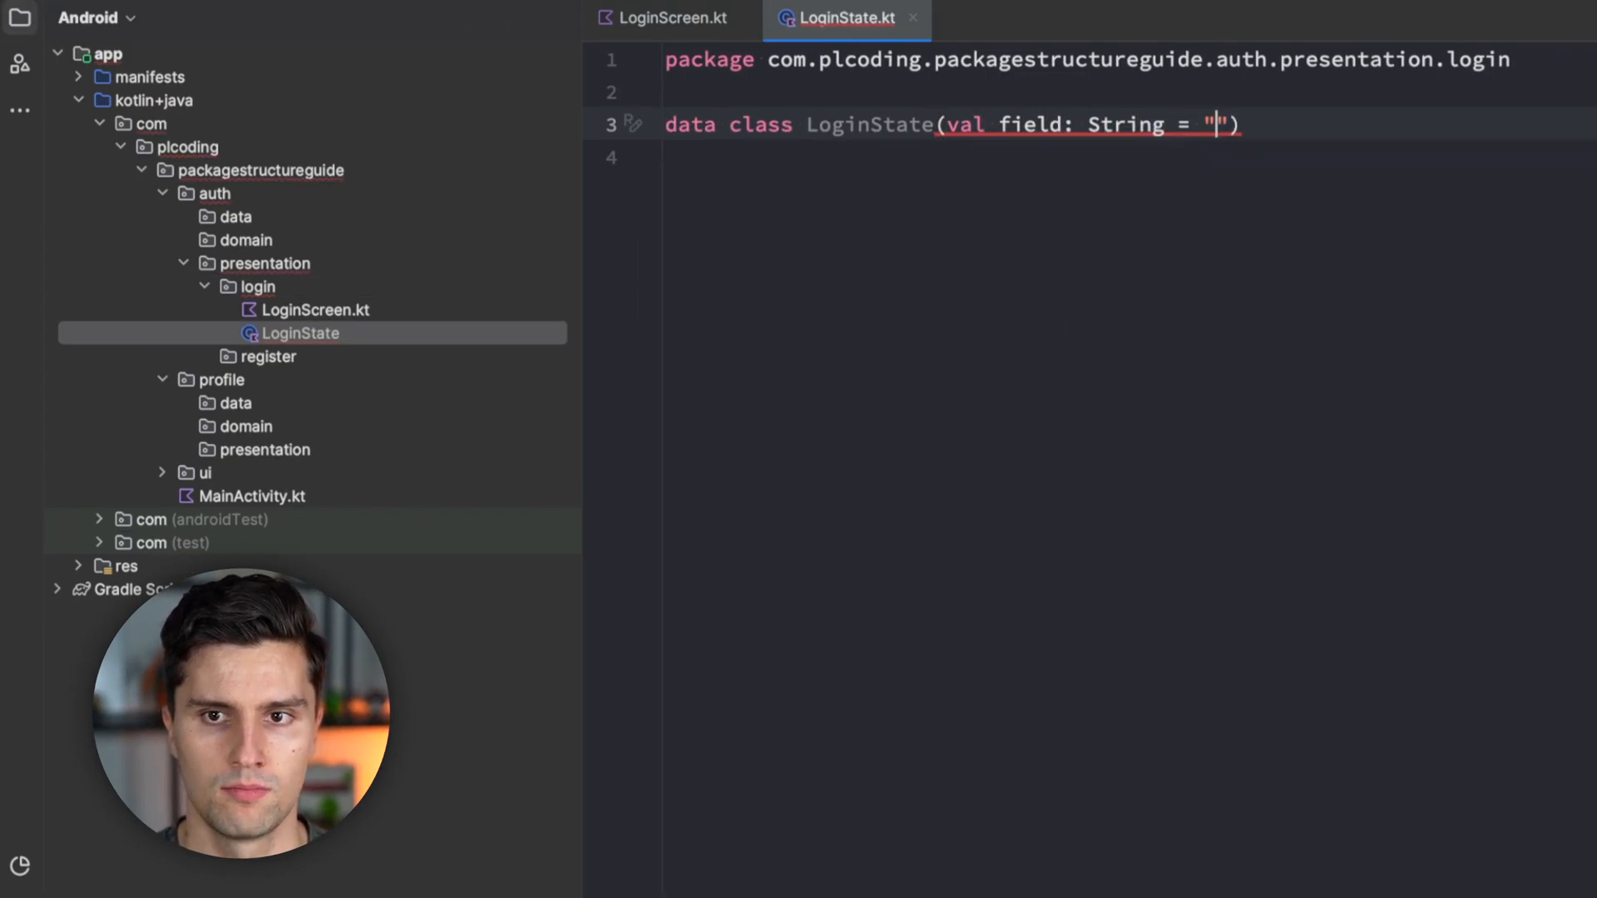
Add components packages under login and register.
{"action": "left_click", "coordinate": [299, 310]}
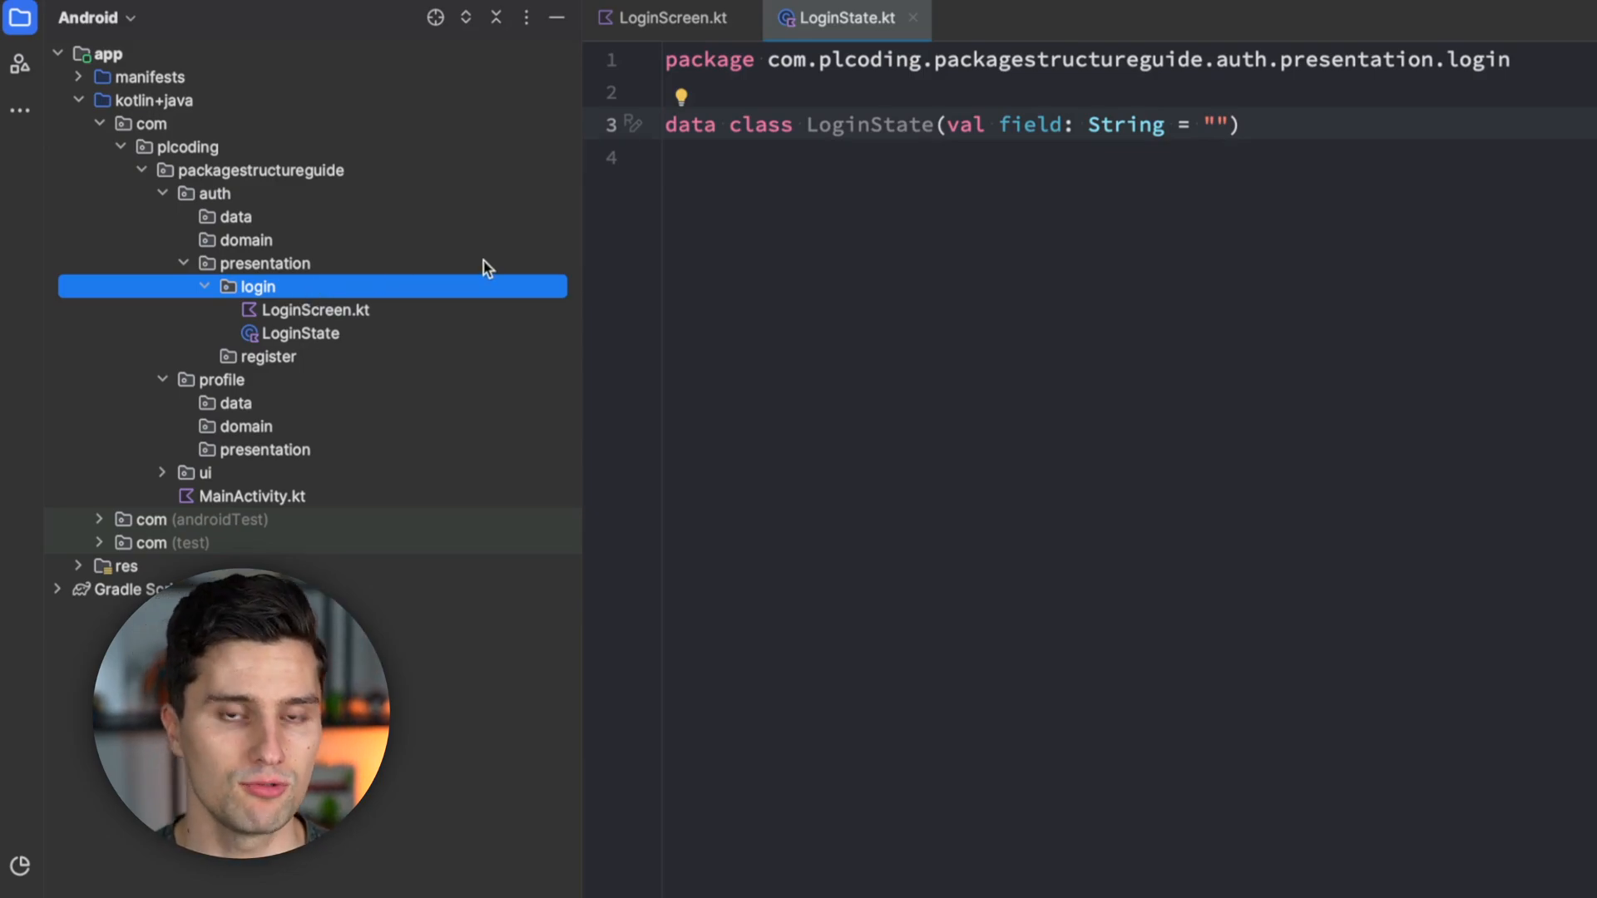
{"action": "key", "text": "alt+Insert"}
{"action": "type", "text": "compone"}
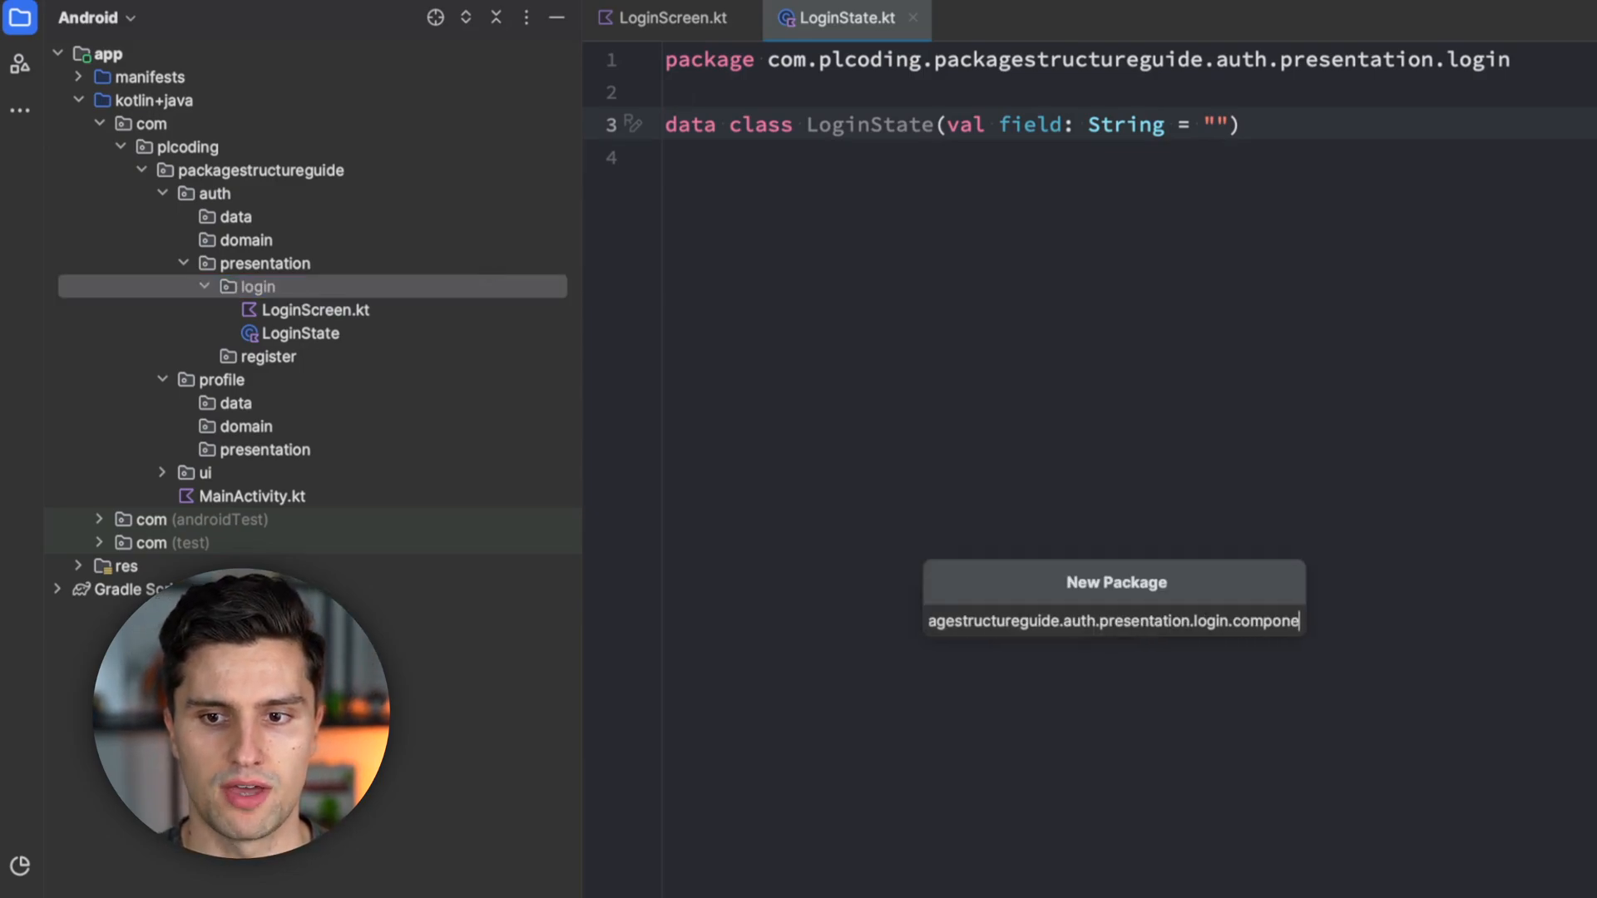
{"action": "type", "text": "nts"}
{"action": "key", "text": "Return"}
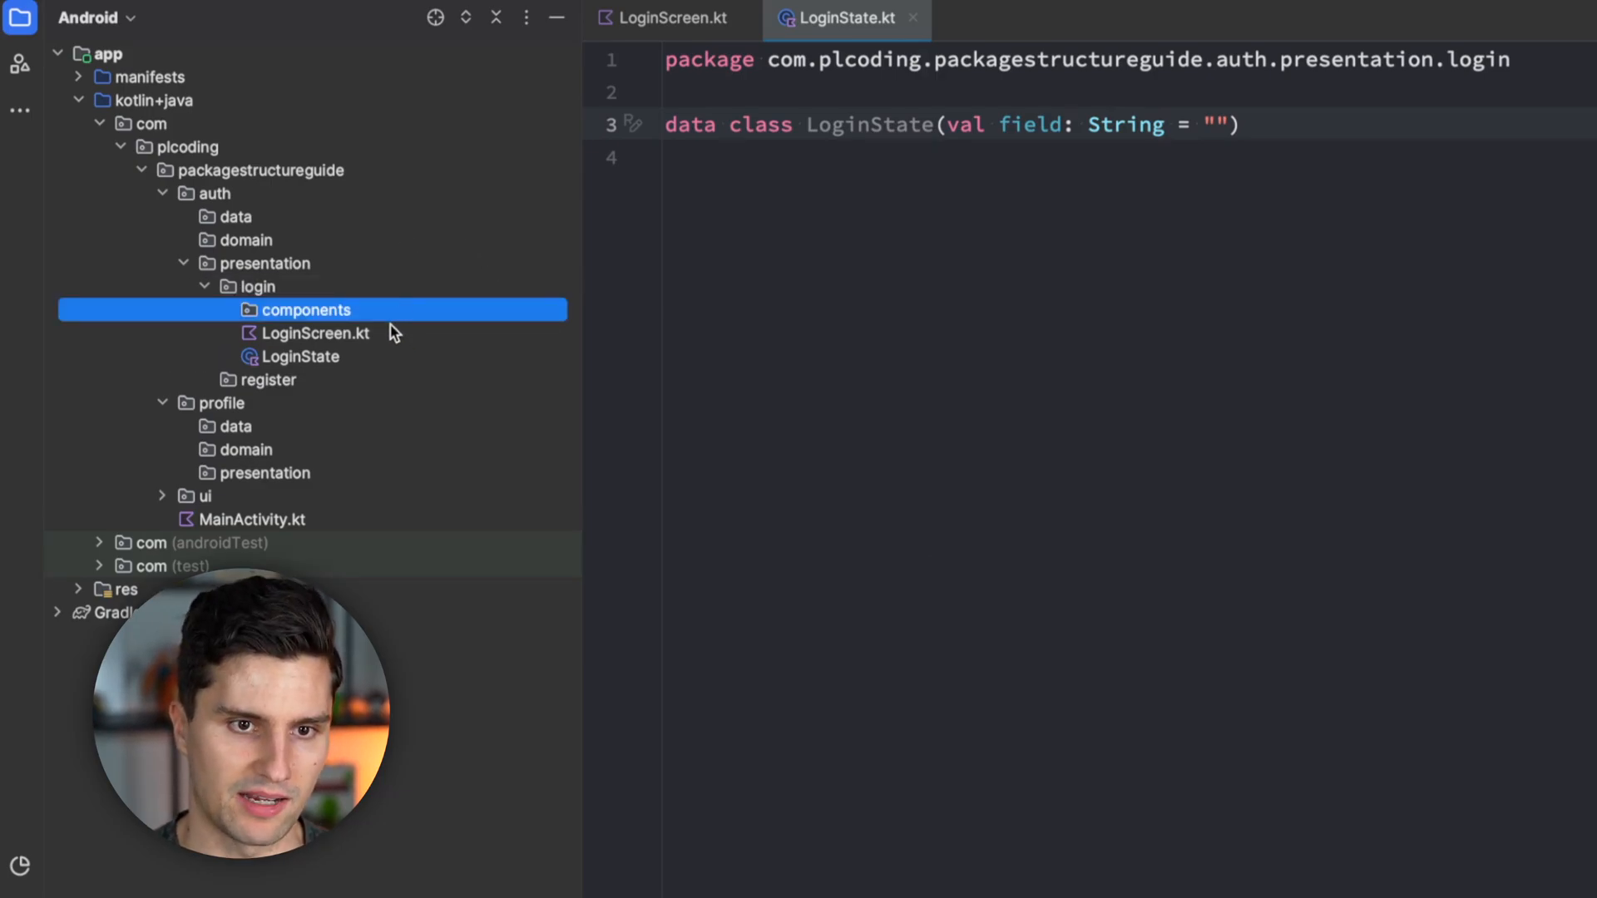
{"action": "left_click", "coordinate": [281, 382]}
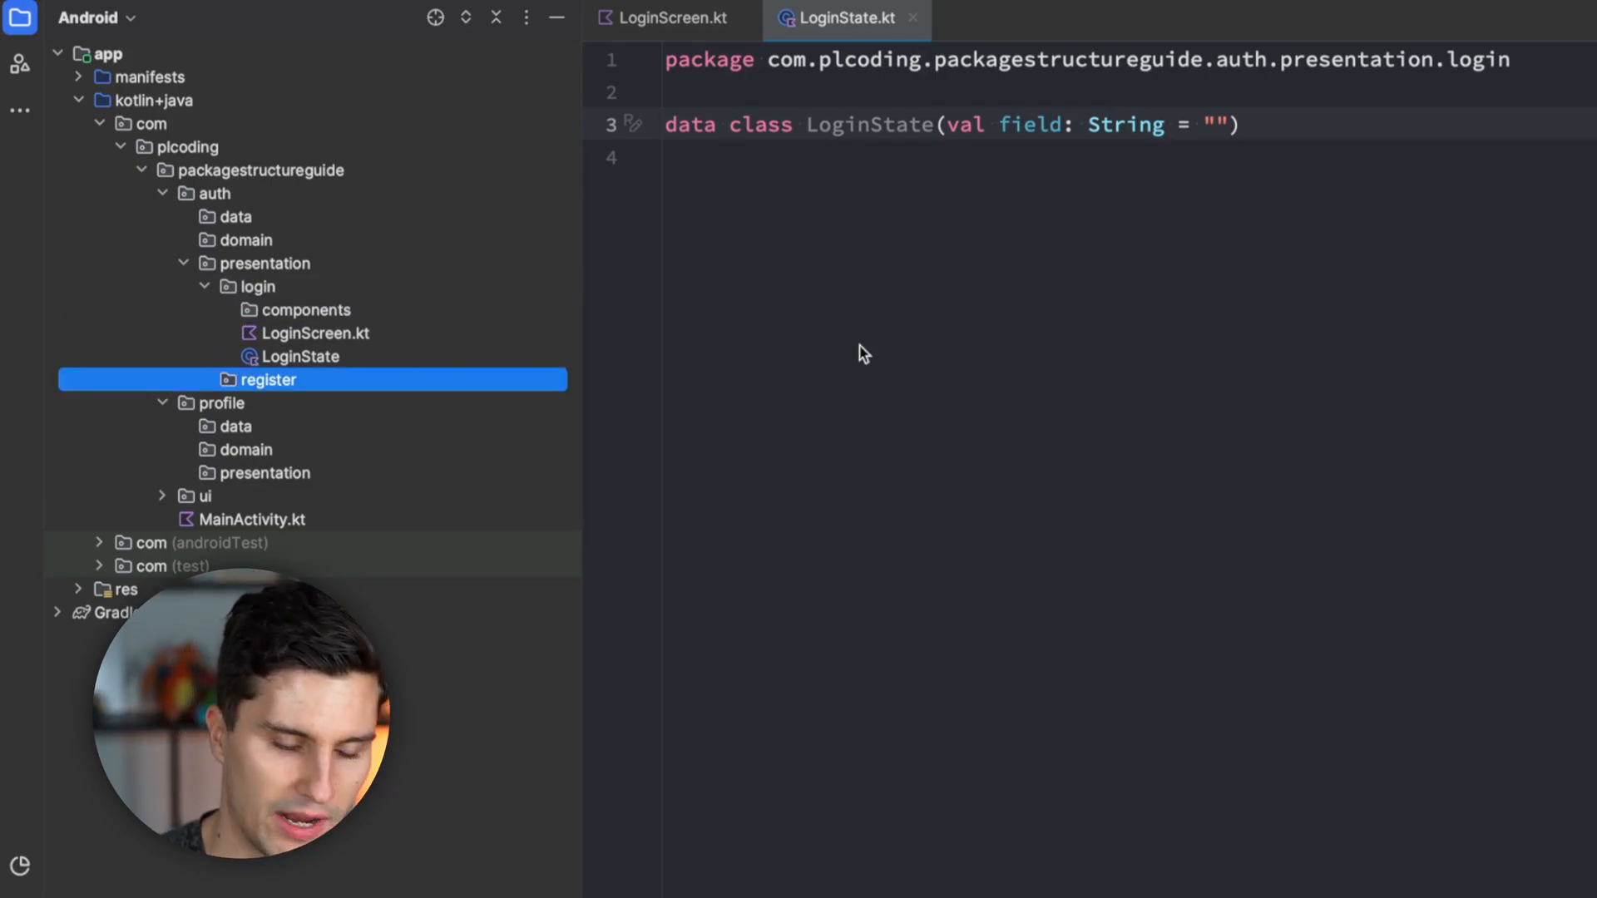
{"action": "key", "text": "alt+Insert"}
{"action": "type", "text": "components"}
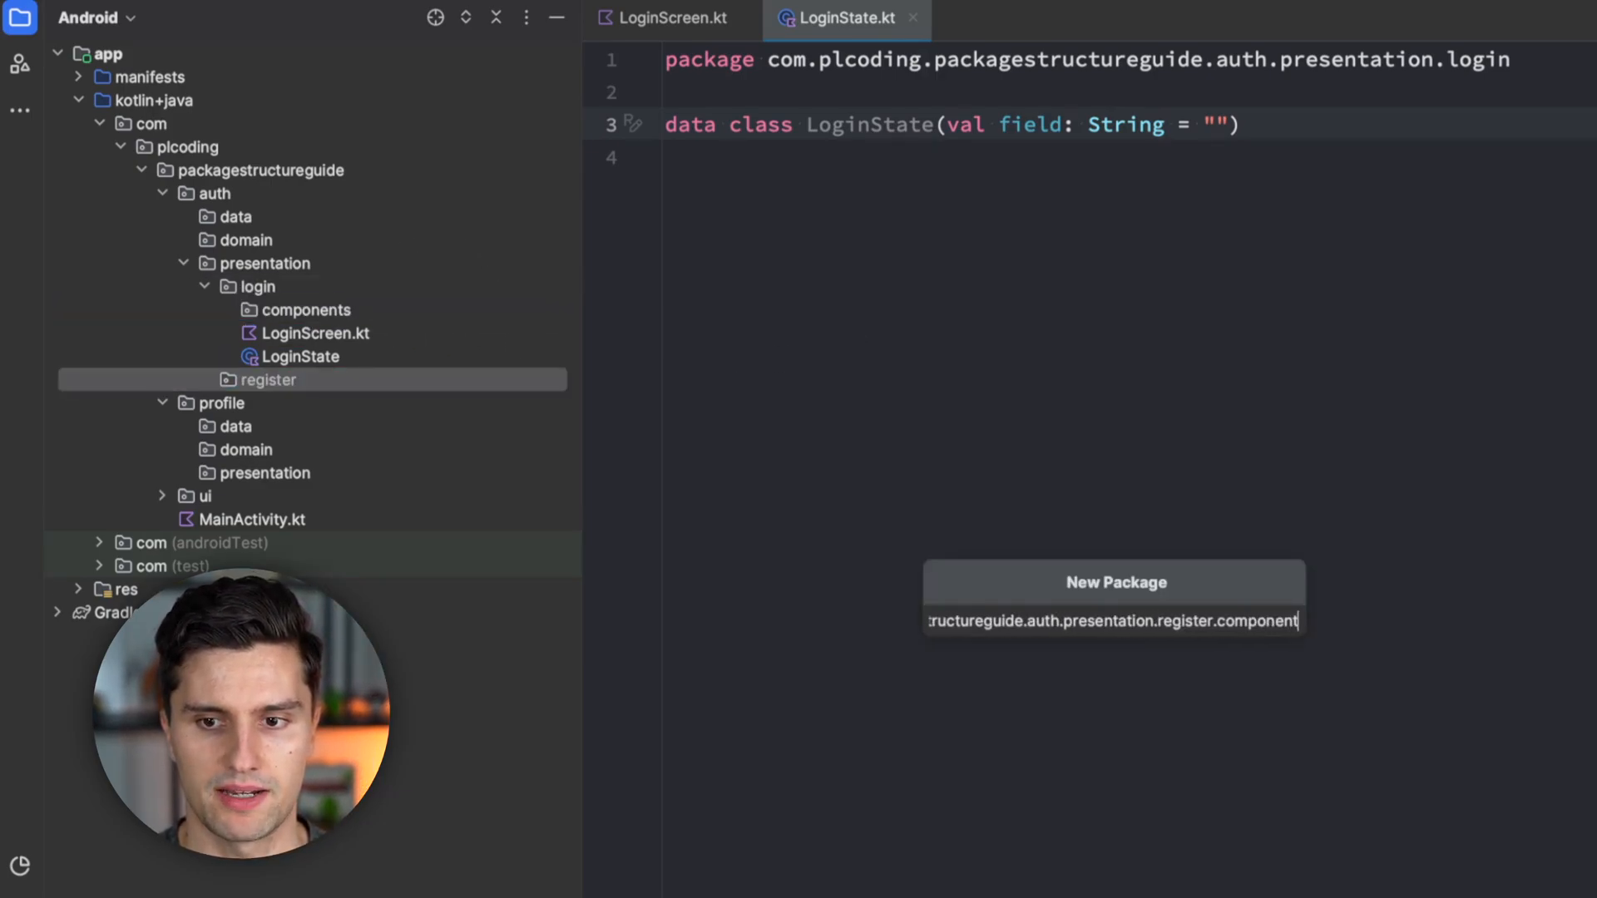
{"action": "key", "text": "Return"}
{"action": "left_click", "coordinate": [297, 380]}
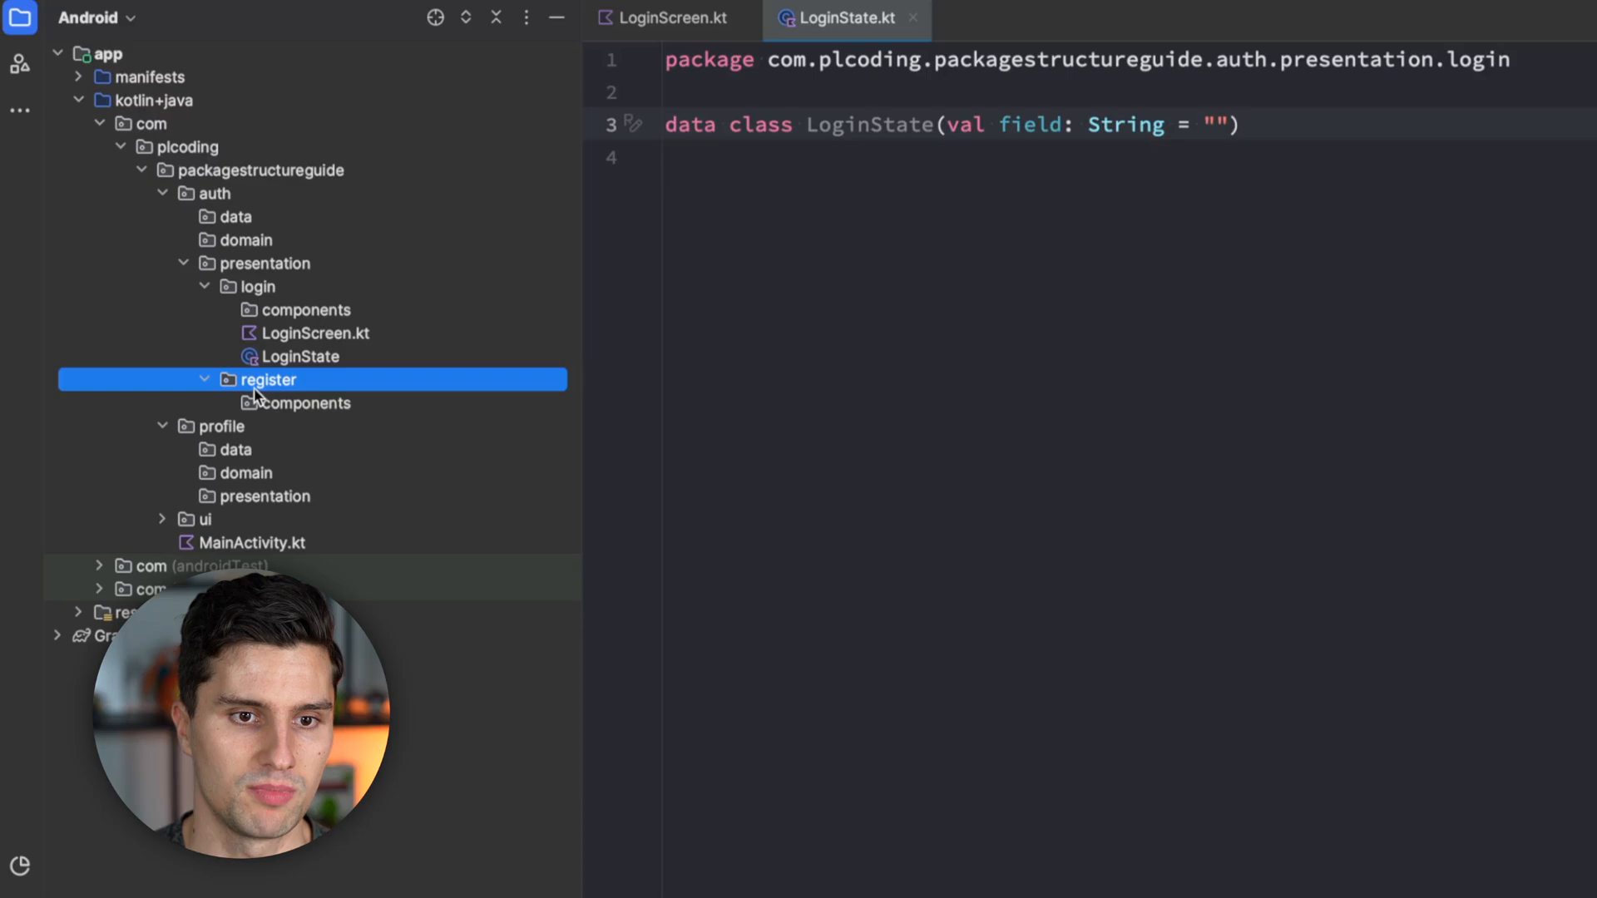
Add a shared components package directly under auth presentation.
{"action": "left_click", "coordinate": [285, 262]}
{"action": "key", "text": "alt+Insert"}
{"action": "type", "text": "components"}
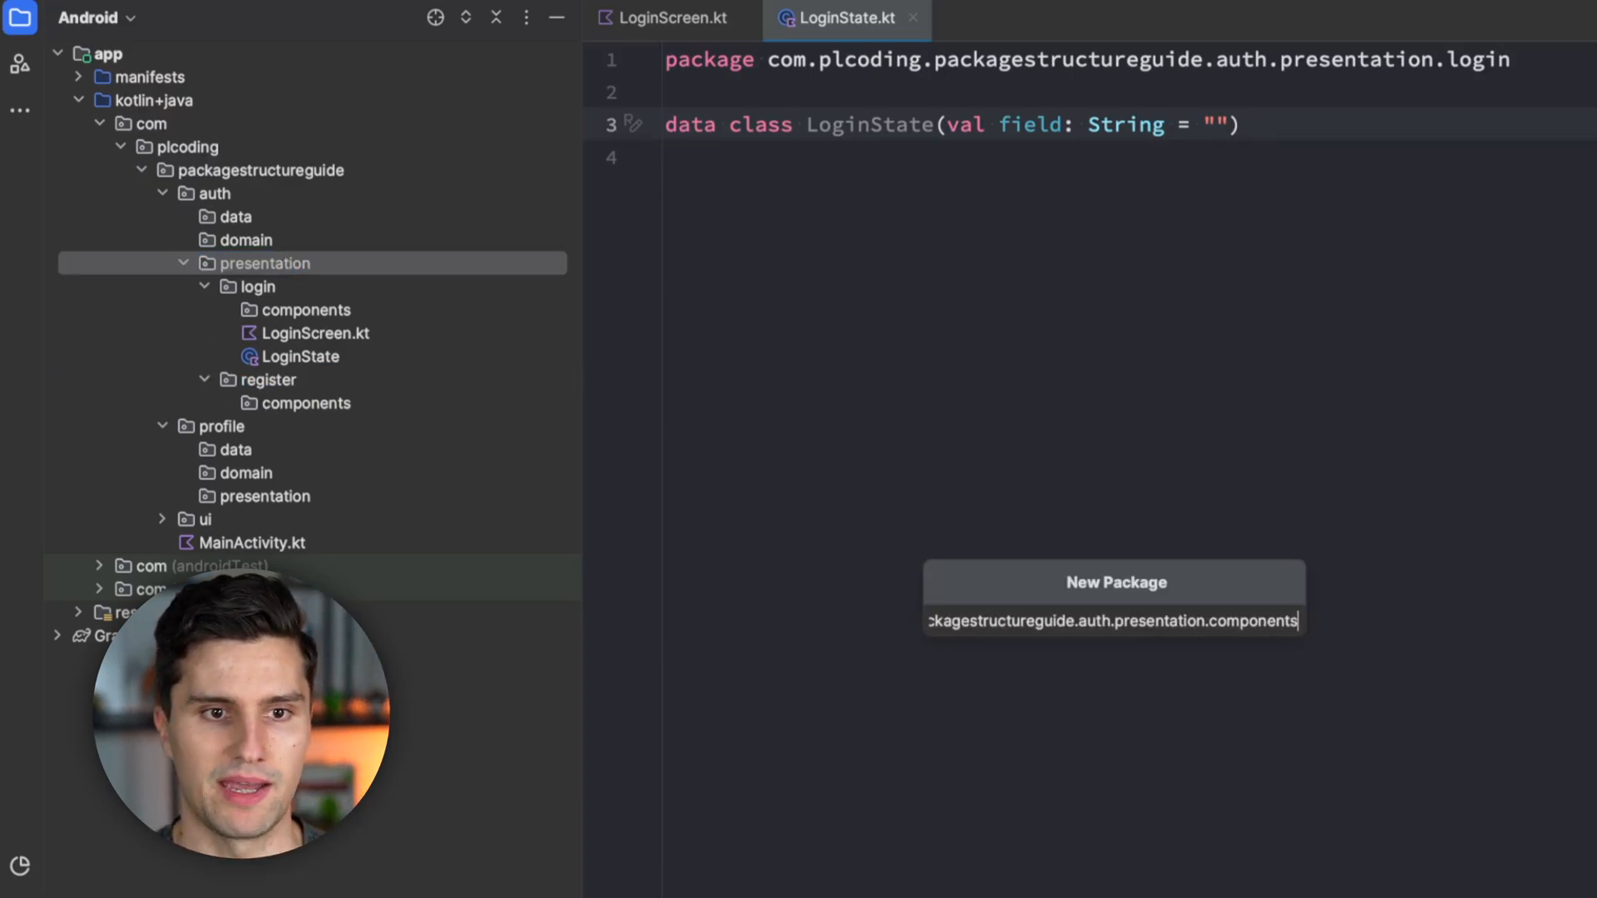
{"action": "key", "text": "Return"}
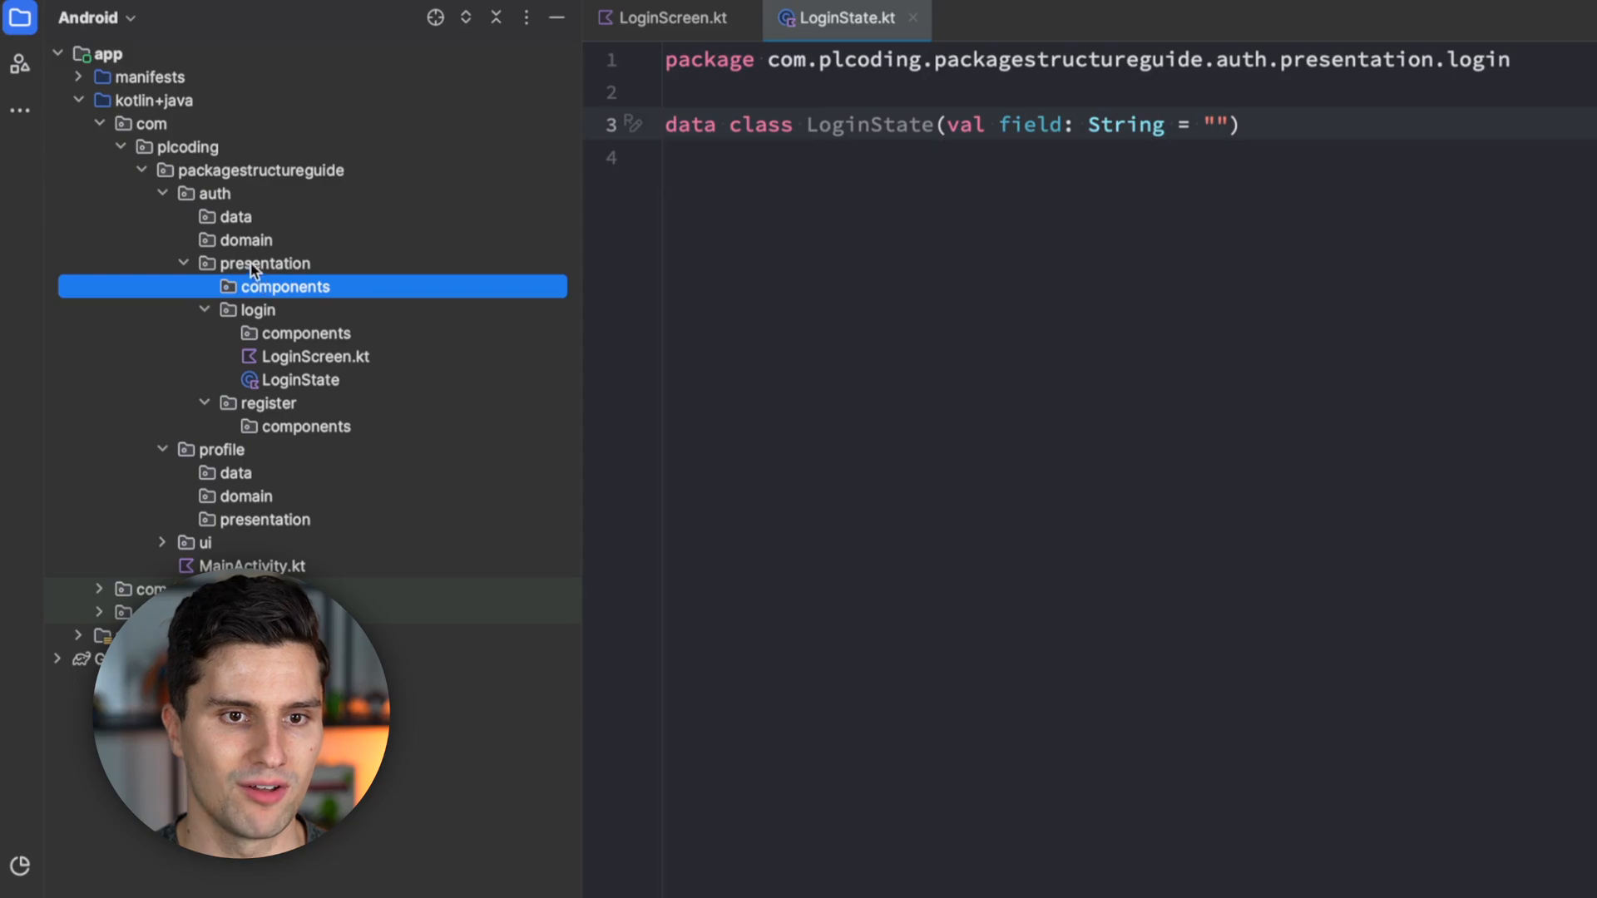
{"action": "left_click", "coordinate": [257, 266]}
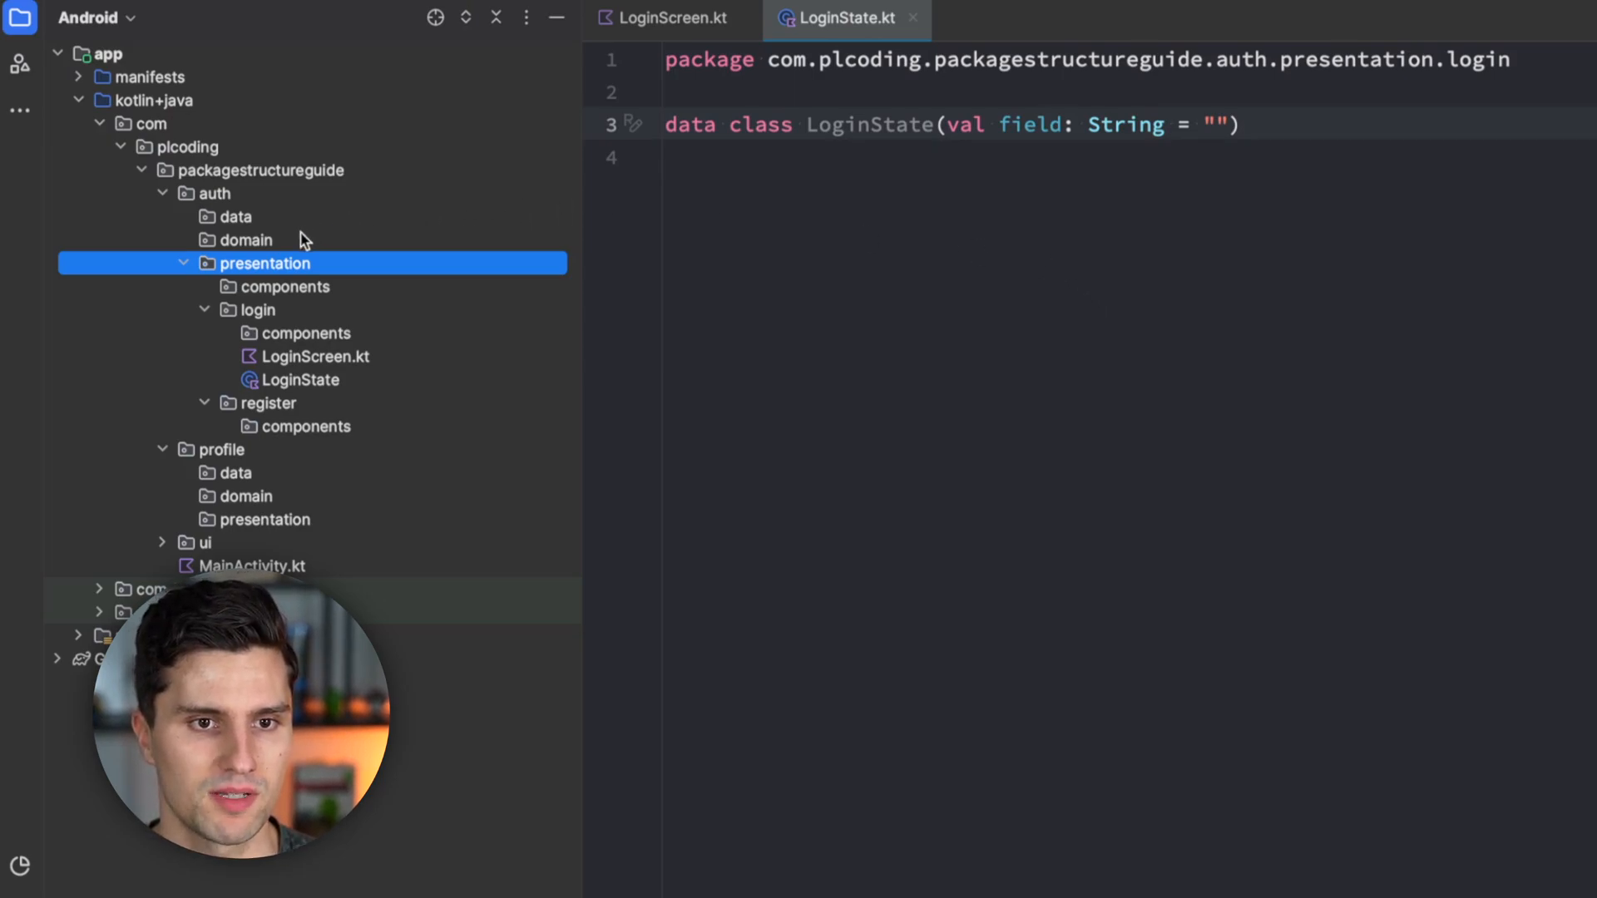
{"action": "left_click", "coordinate": [269, 241]}
{"action": "left_click", "coordinate": [252, 216]}
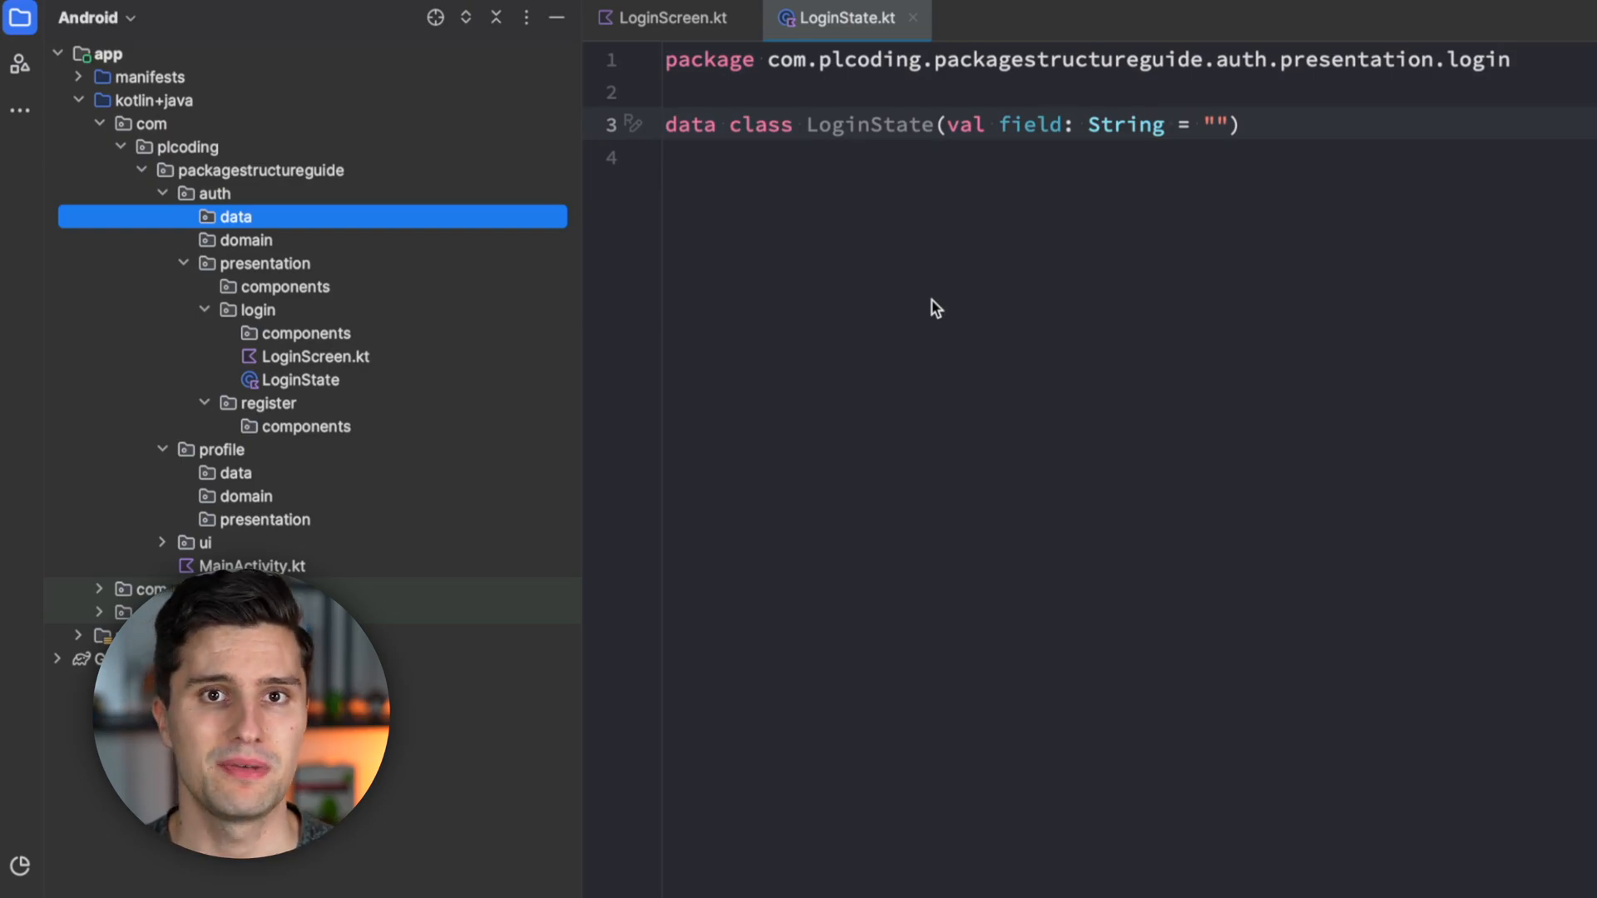
Create a user package under auth domain containing a User data class.
{"action": "key", "text": "Down"}
{"action": "key", "text": "alt+Insert"}
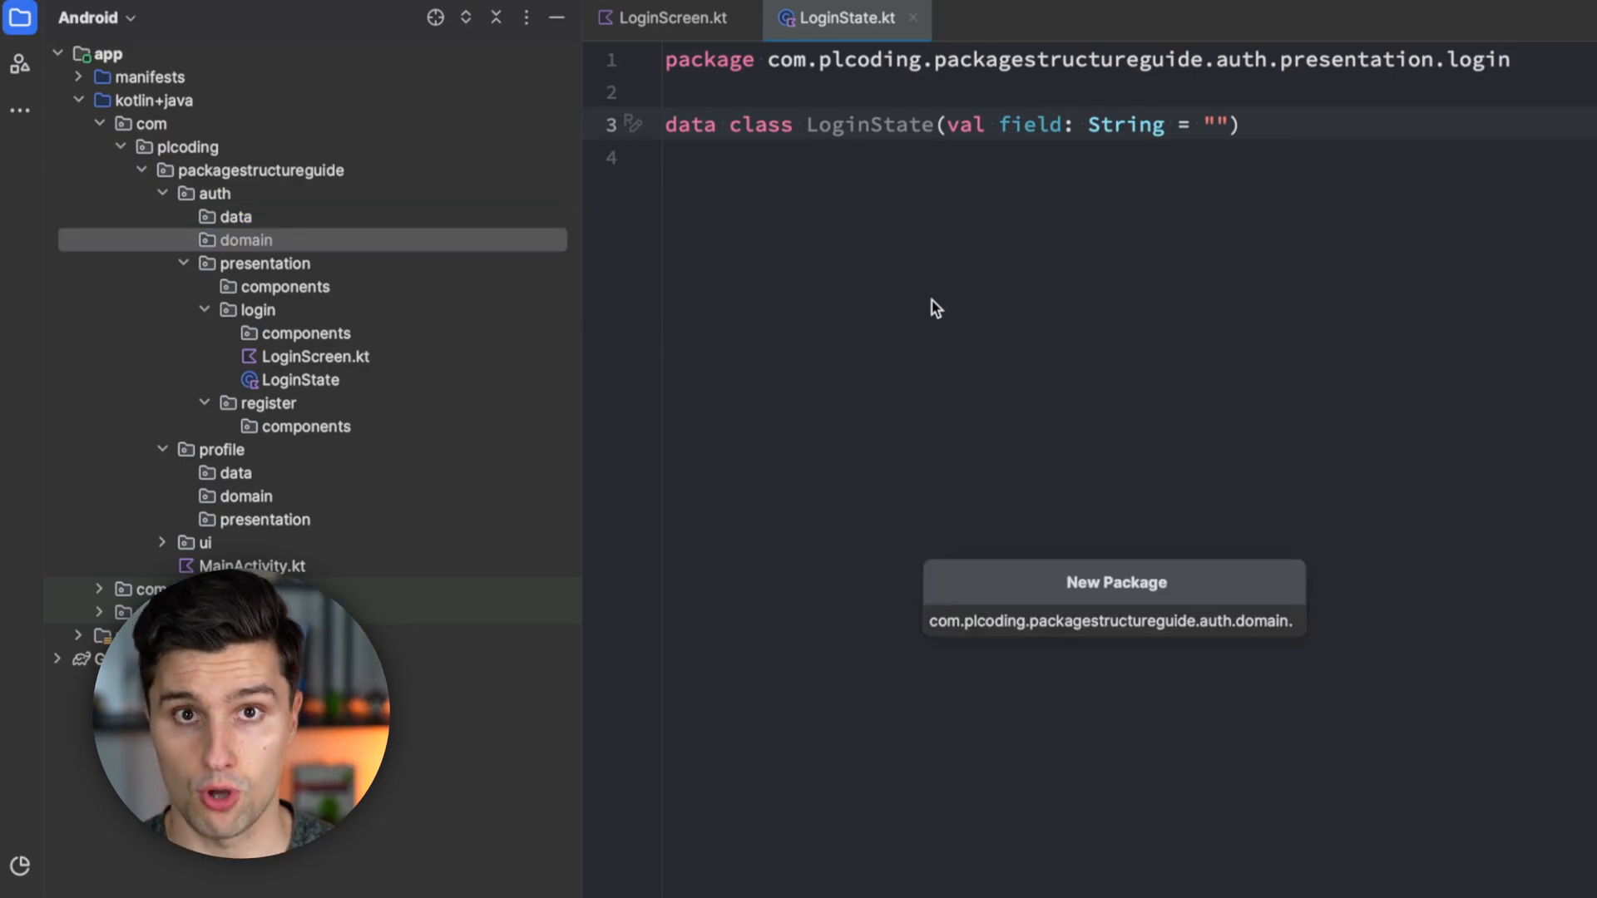
{"action": "type", "text": "user"}
{"action": "key", "text": "Return"}
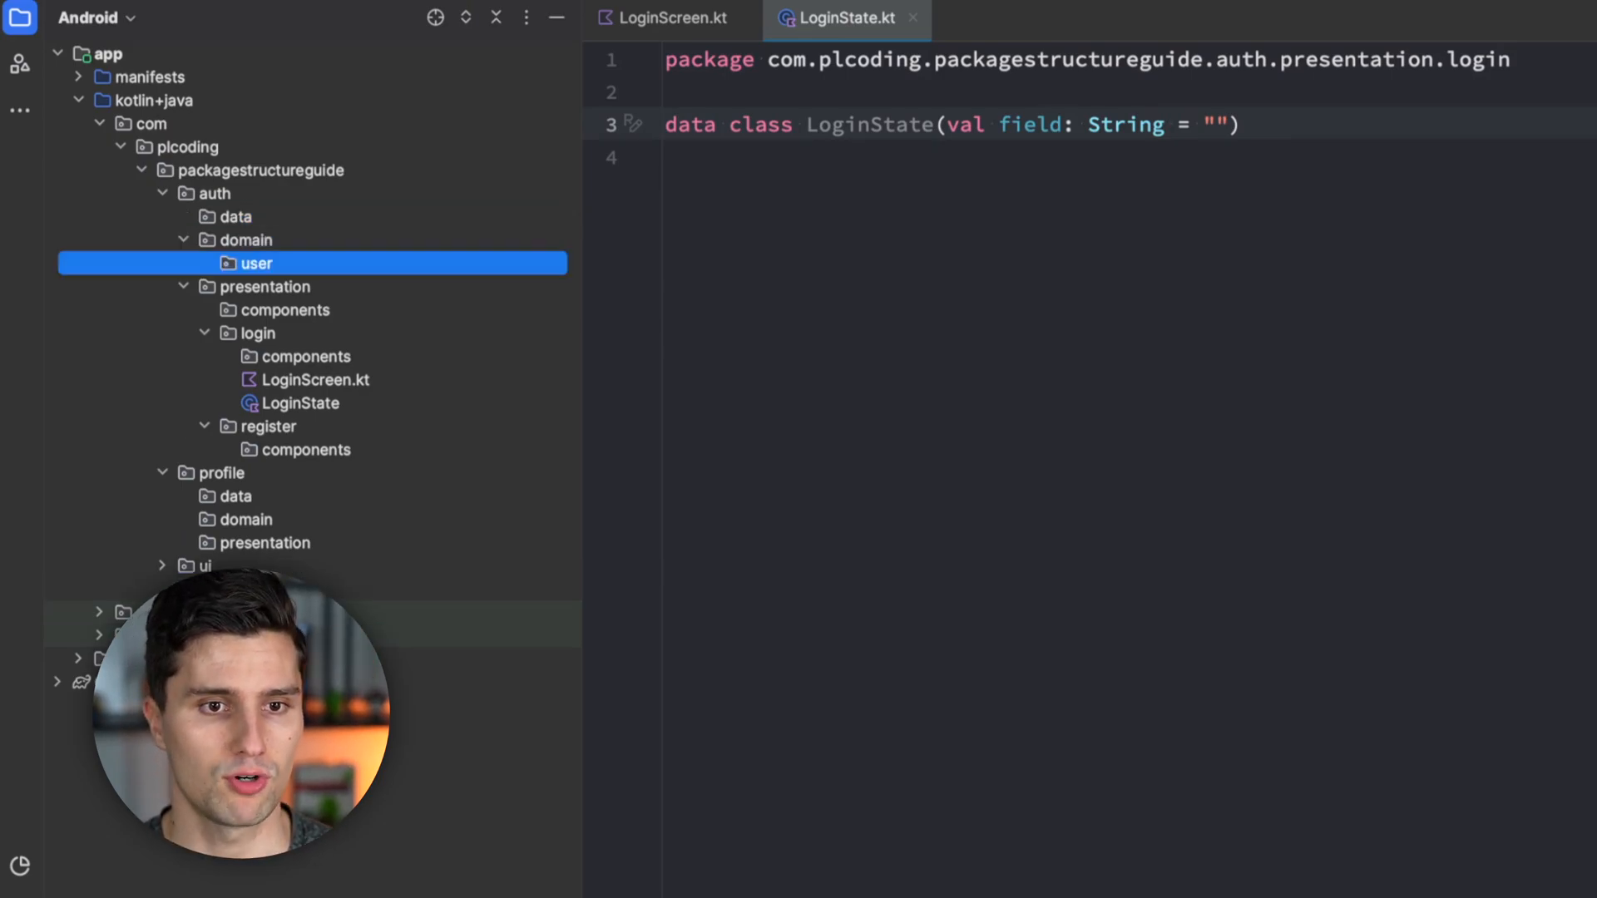
{"action": "key", "text": "alt+Insert"}
{"action": "type", "text": "User"}
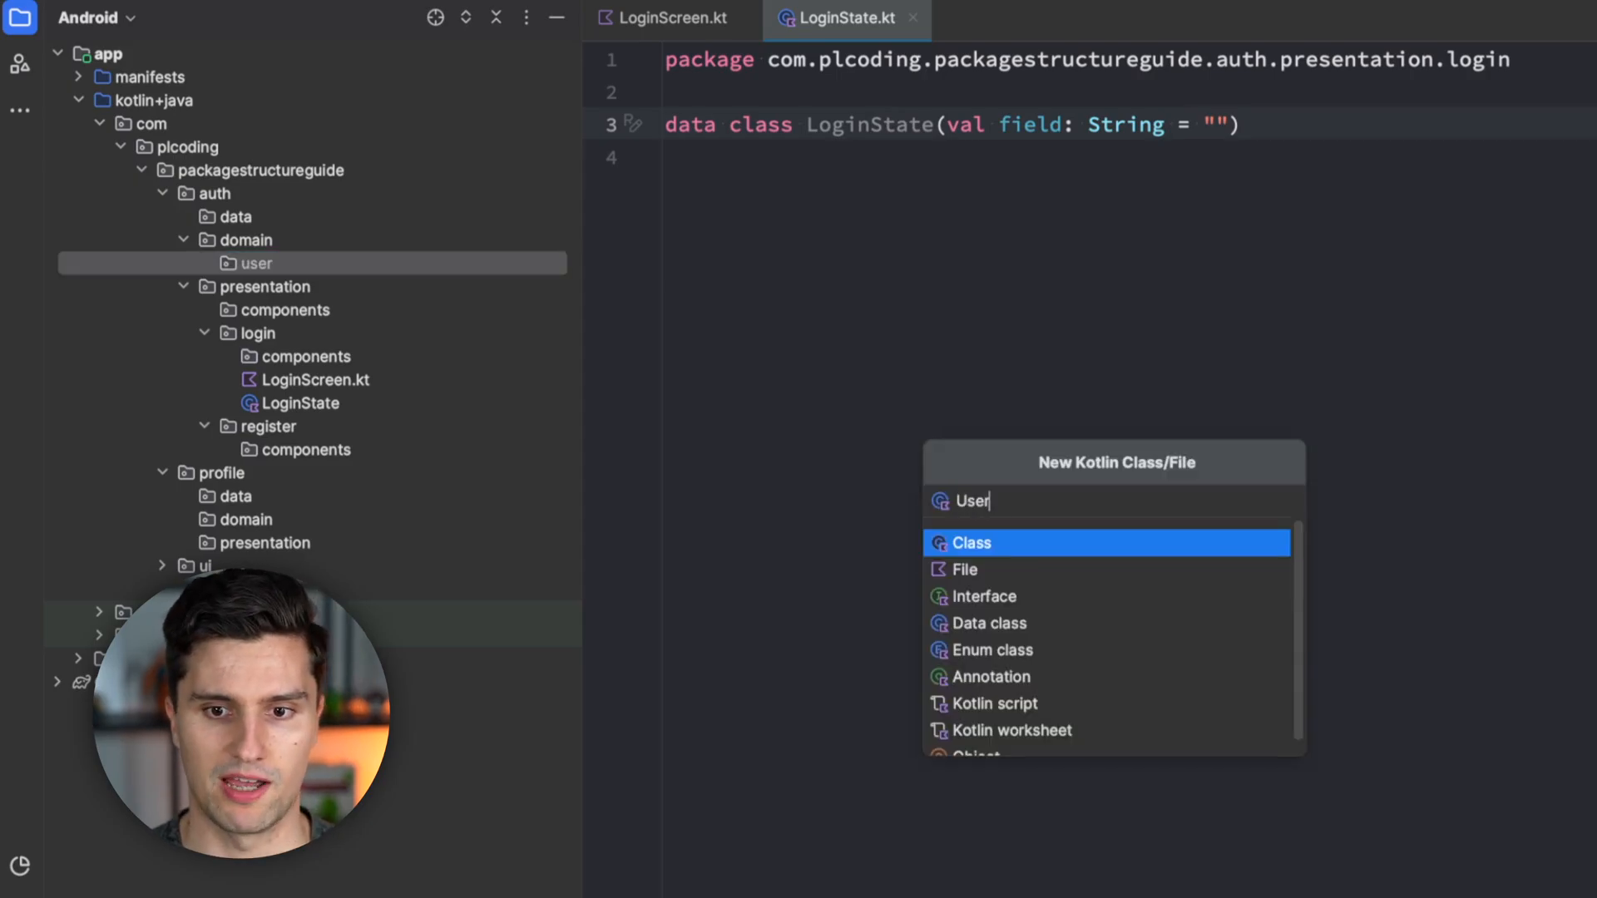
{"action": "key", "text": "Down"}
{"action": "key", "text": "Down"}
{"action": "key", "text": "Down"}
{"action": "key", "text": "Return"}
{"action": "type", "text": "val fie"}
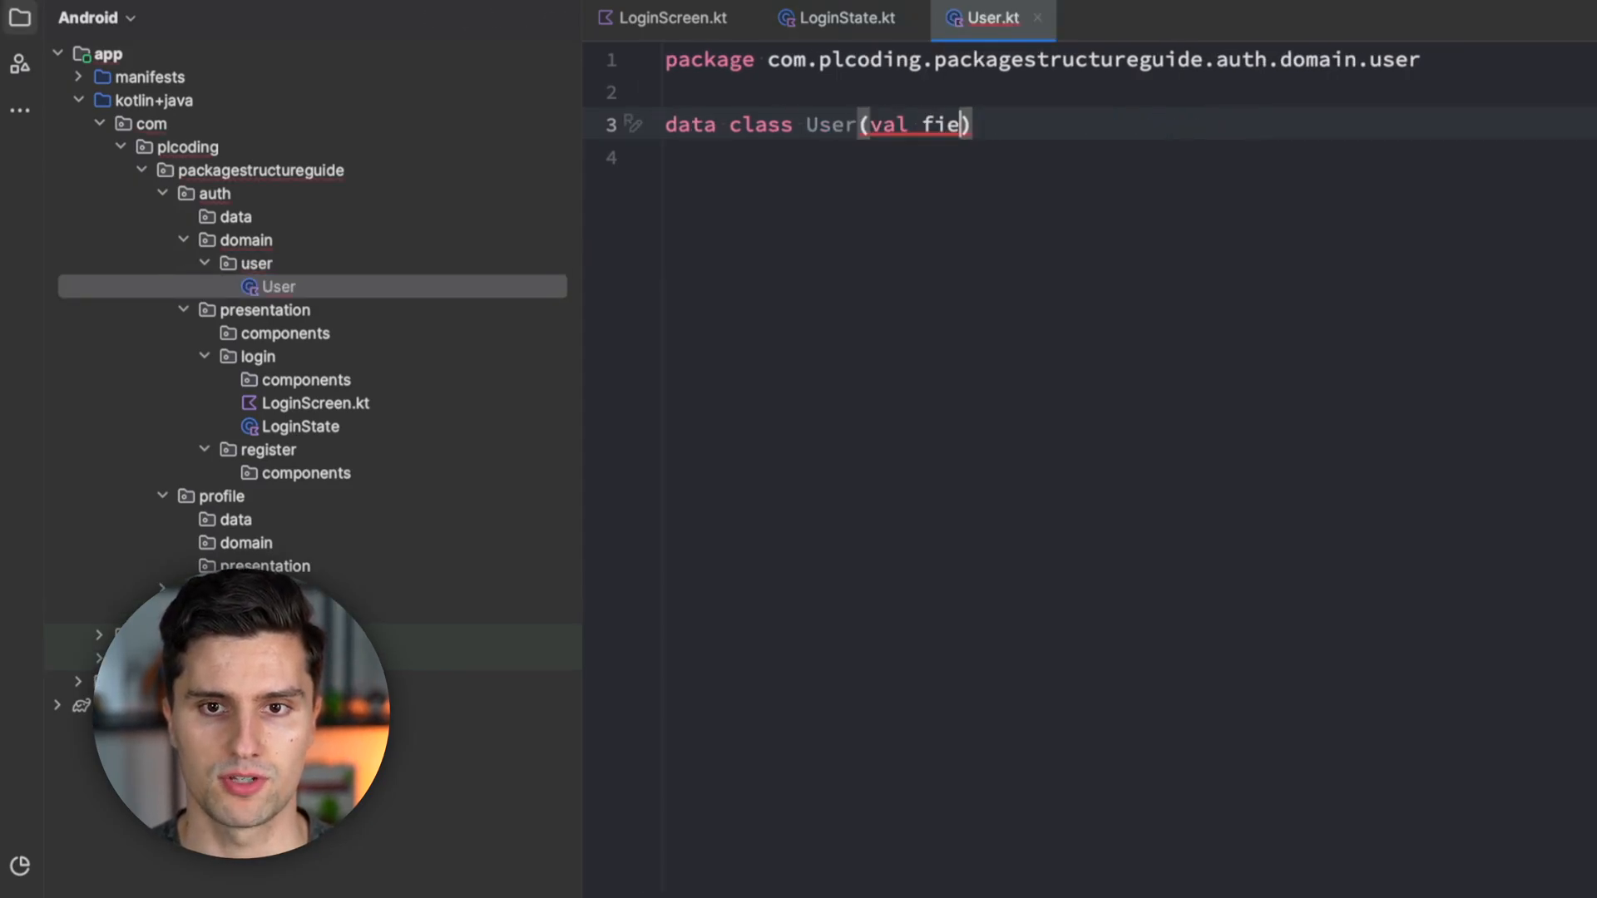
{"action": "type", "text": "ld: String"}
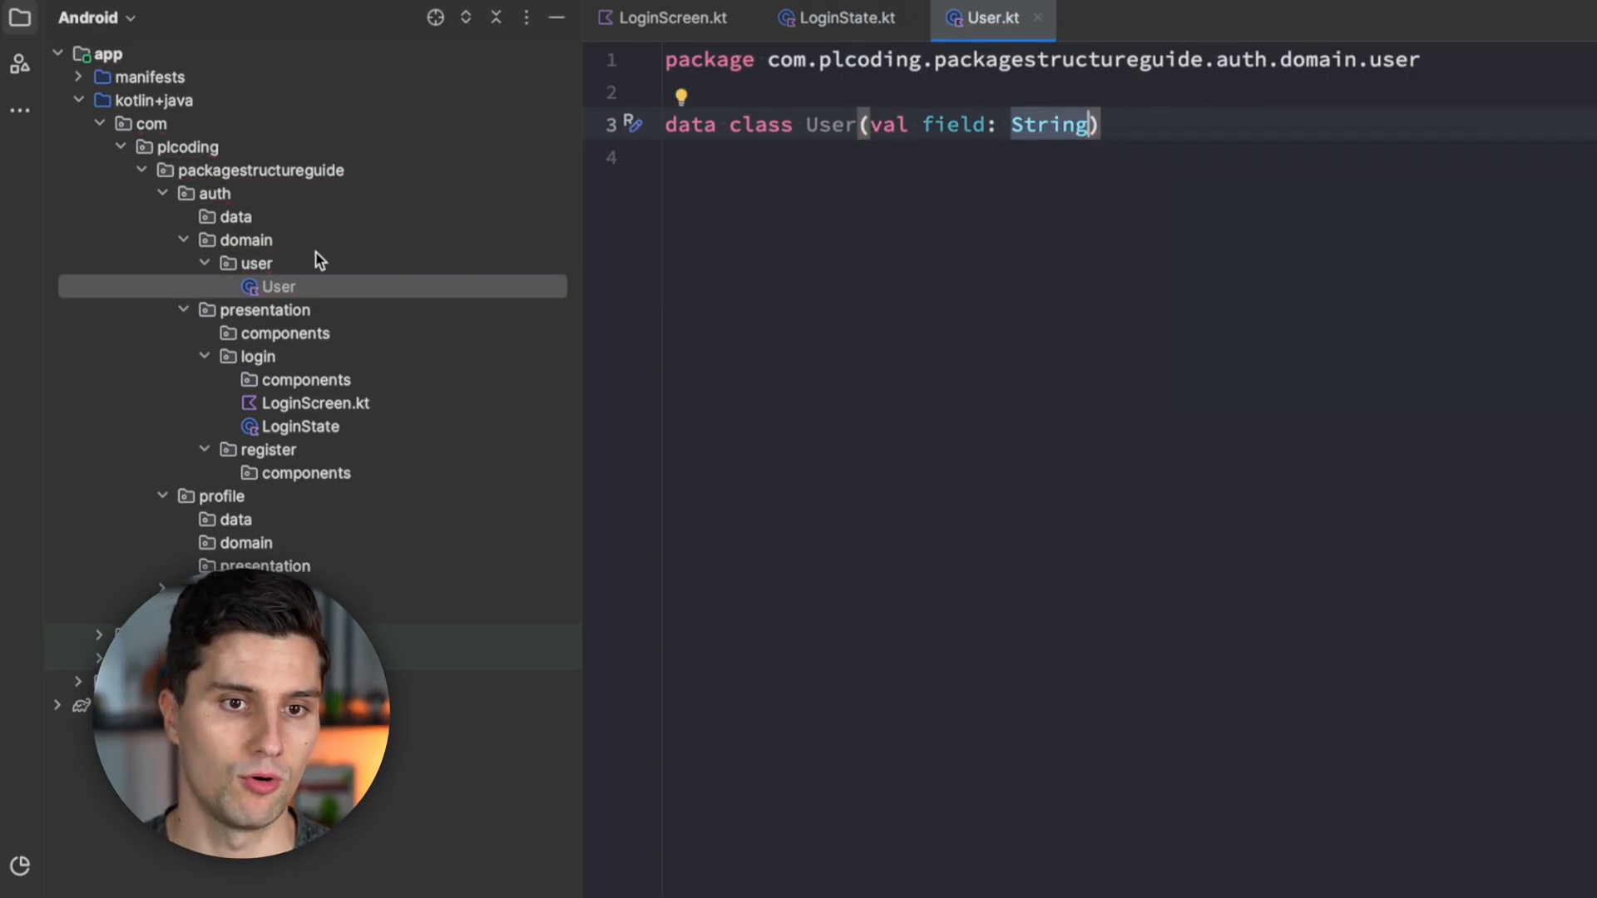
Add a GetUserUseCase class and a UserValidation object to the user package.
{"action": "left_click", "coordinate": [255, 264]}
{"action": "key", "text": "alt+Insert"}
{"action": "type", "text": "GetUserUseCase"}
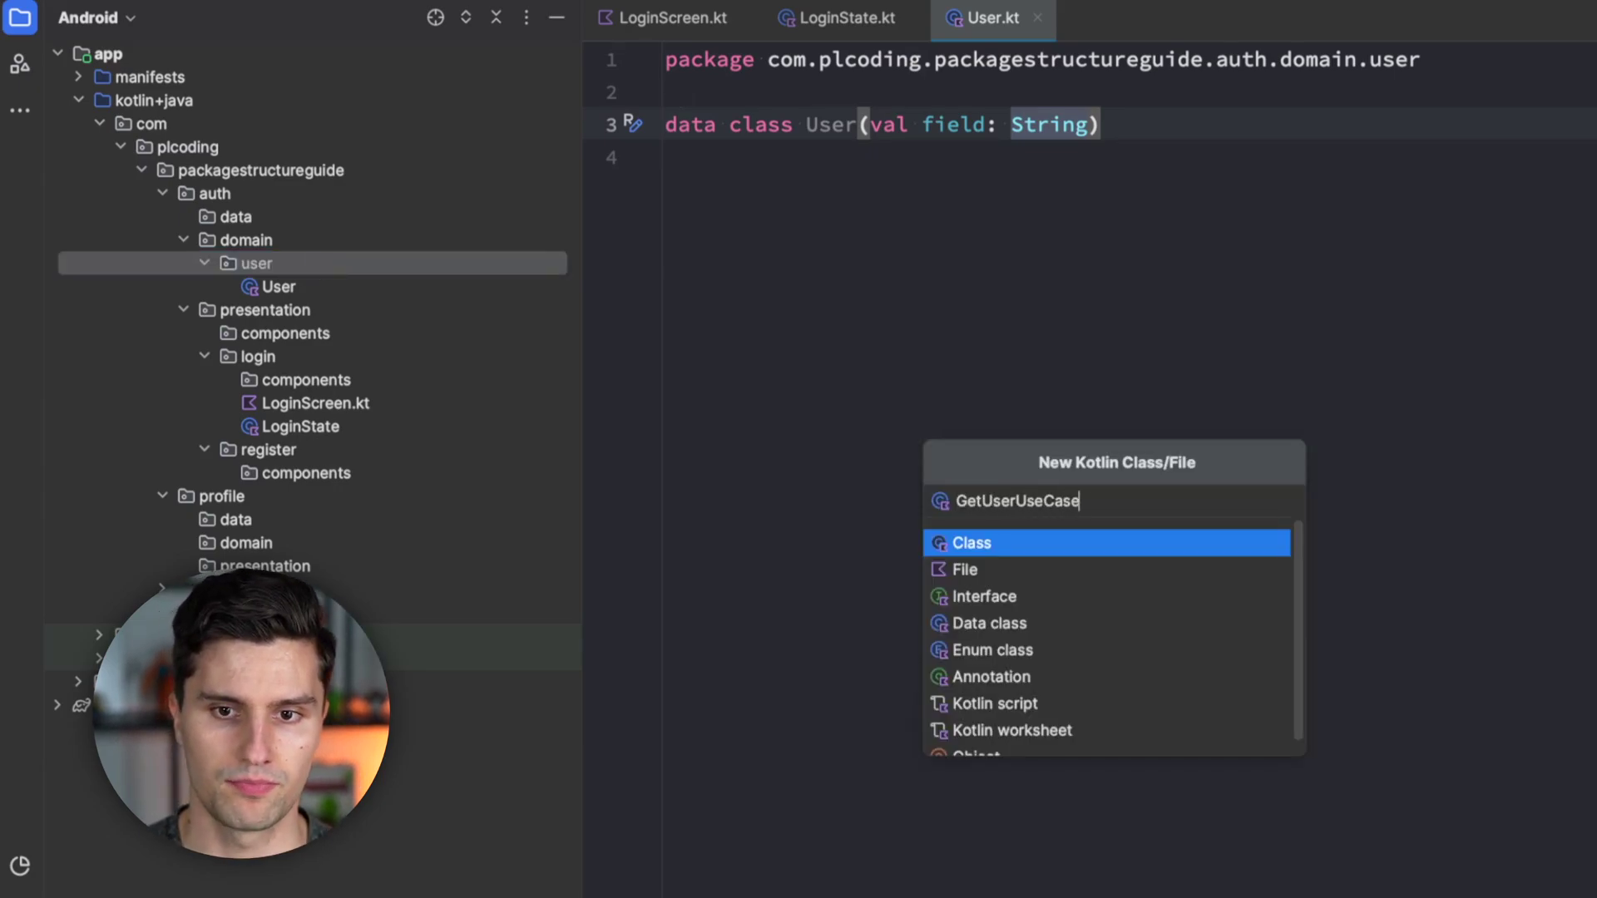
{"action": "key", "text": "Return"}
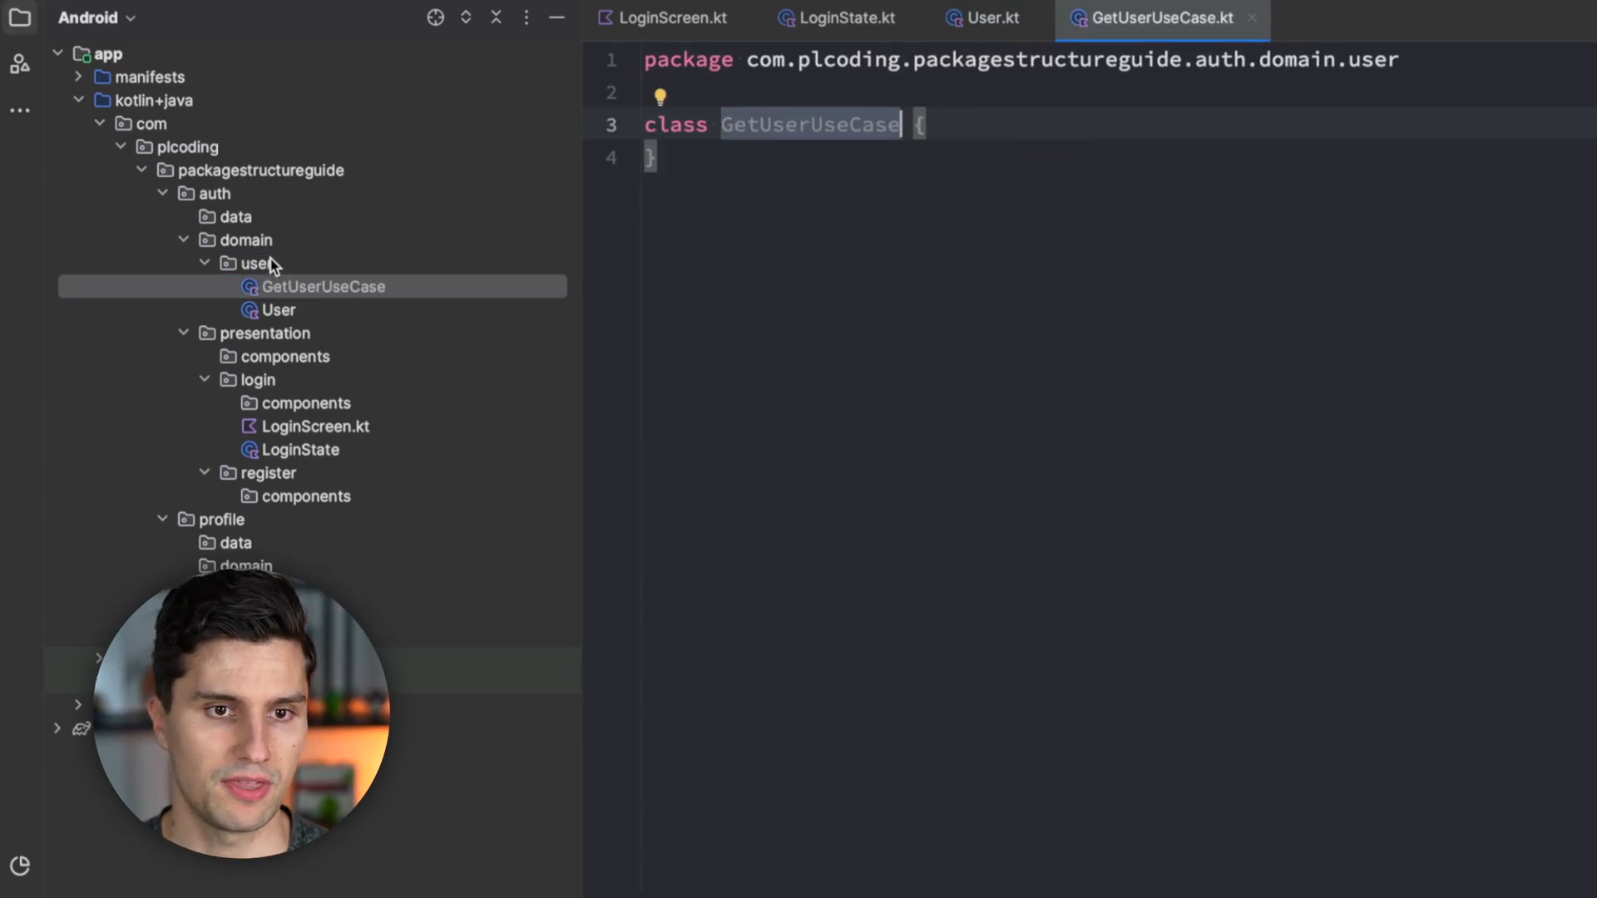
{"action": "left_click", "coordinate": [256, 263]}
{"action": "key", "text": "alt+Insert"}
{"action": "type", "text": "UserVal"}
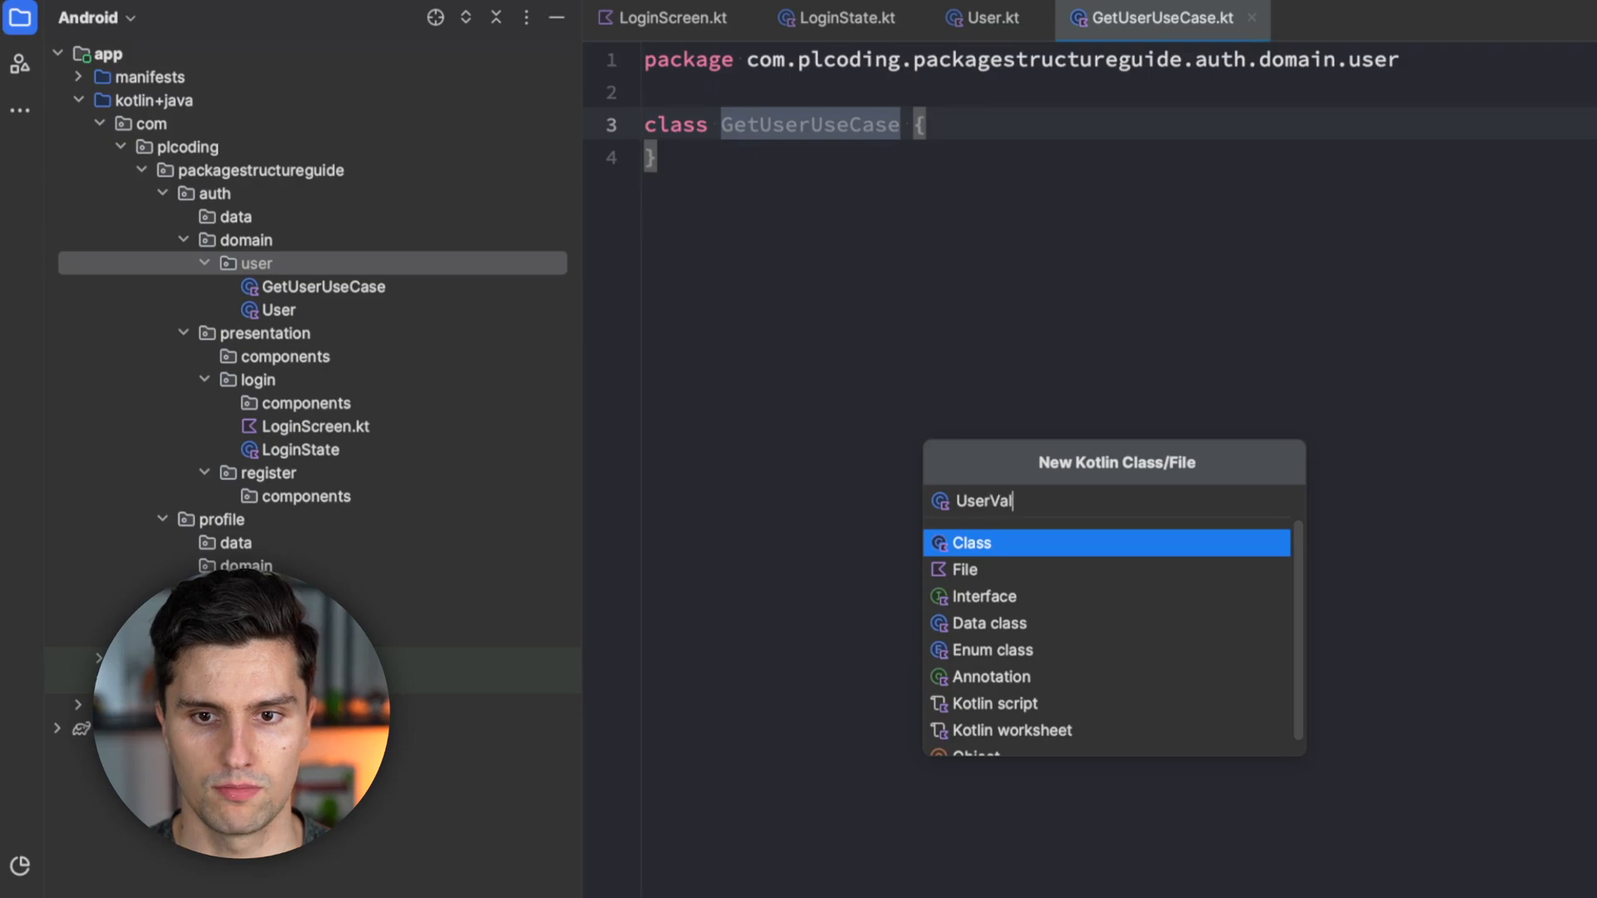
{"action": "type", "text": "idat"}
{"action": "key", "text": "Down"}
{"action": "key", "text": "Down"}
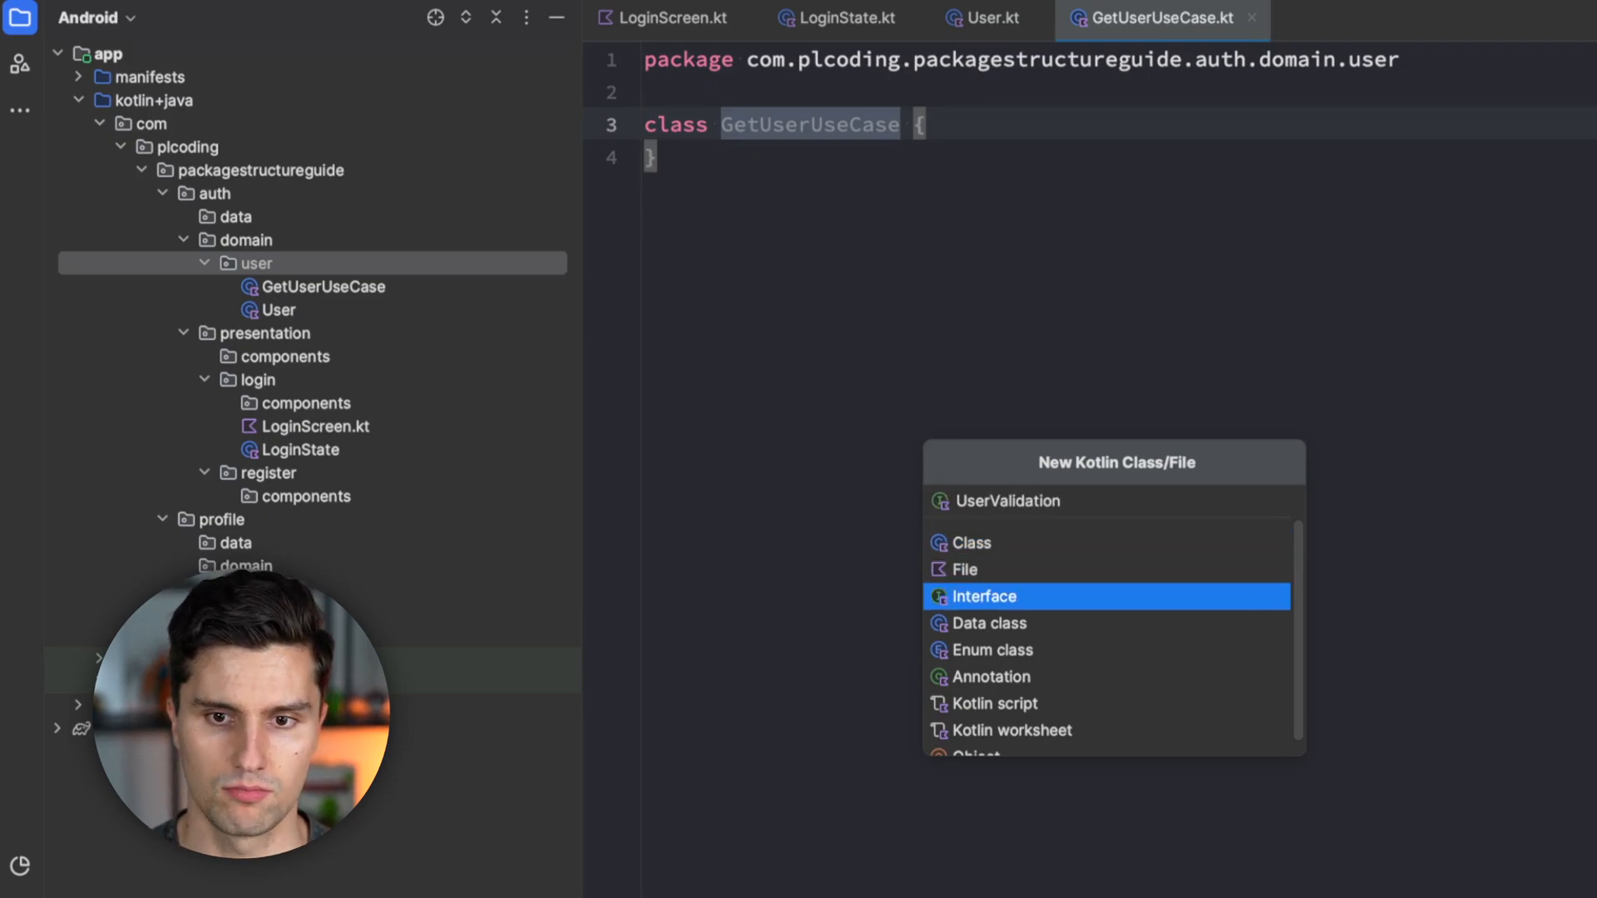
{"action": "key", "text": "Up"}
{"action": "key", "text": "Up"}
{"action": "key", "text": "Up"}
{"action": "key", "text": "Return"}
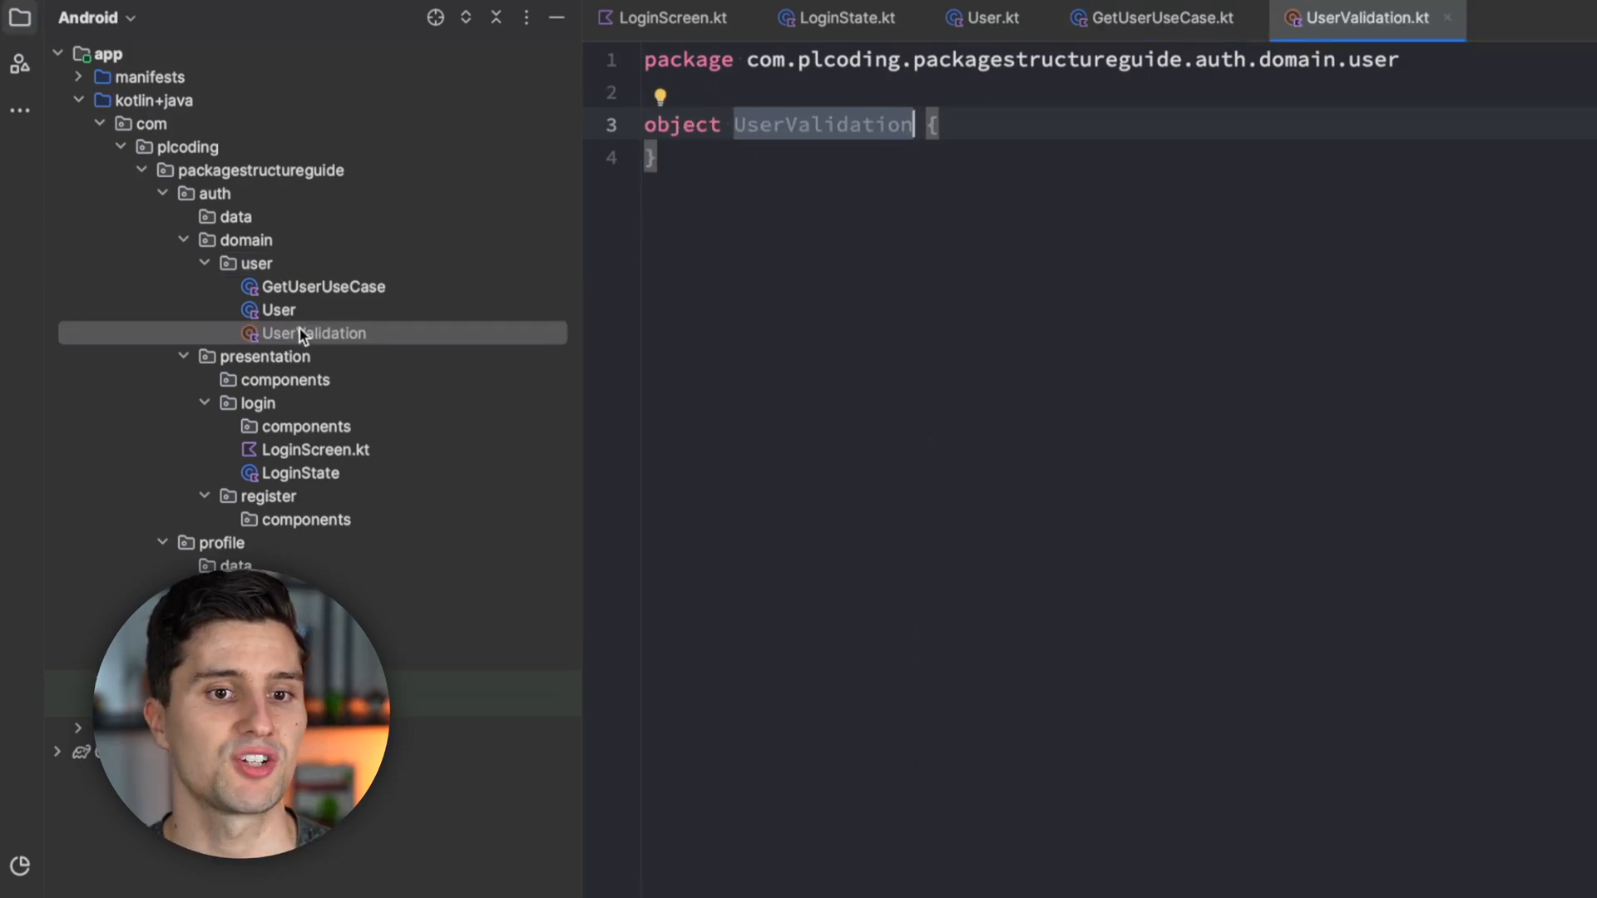
Review the user package by selecting GetUserUseCase, User and UserValidation.
{"action": "left_click", "coordinate": [255, 265]}
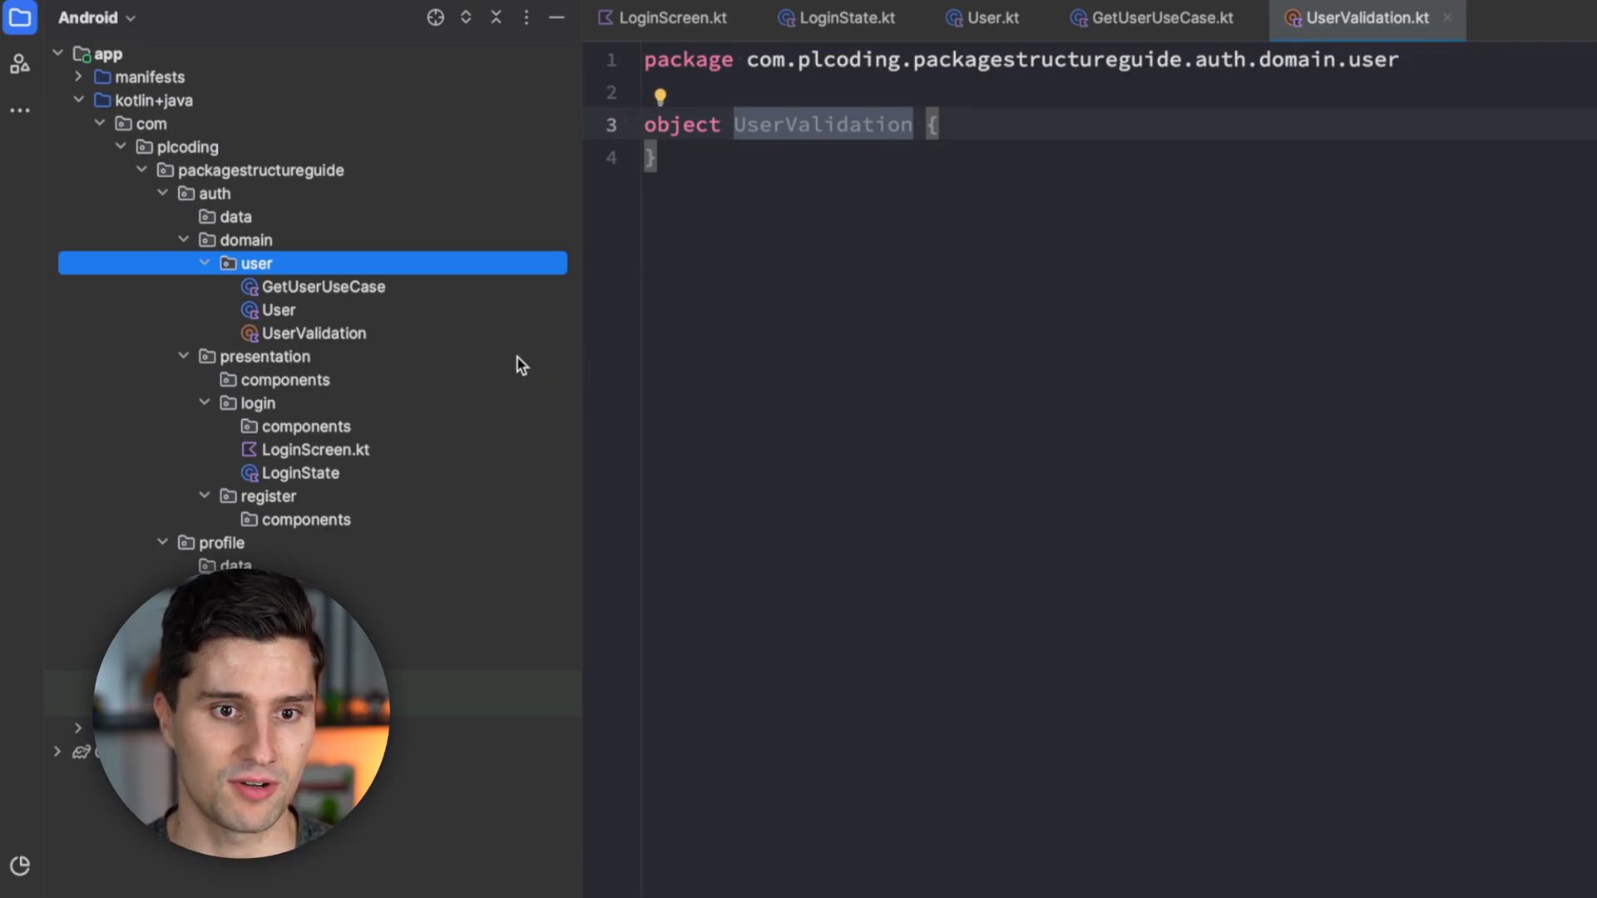
{"action": "left_click", "coordinate": [375, 290]}
{"action": "left_click", "coordinate": [334, 307]}
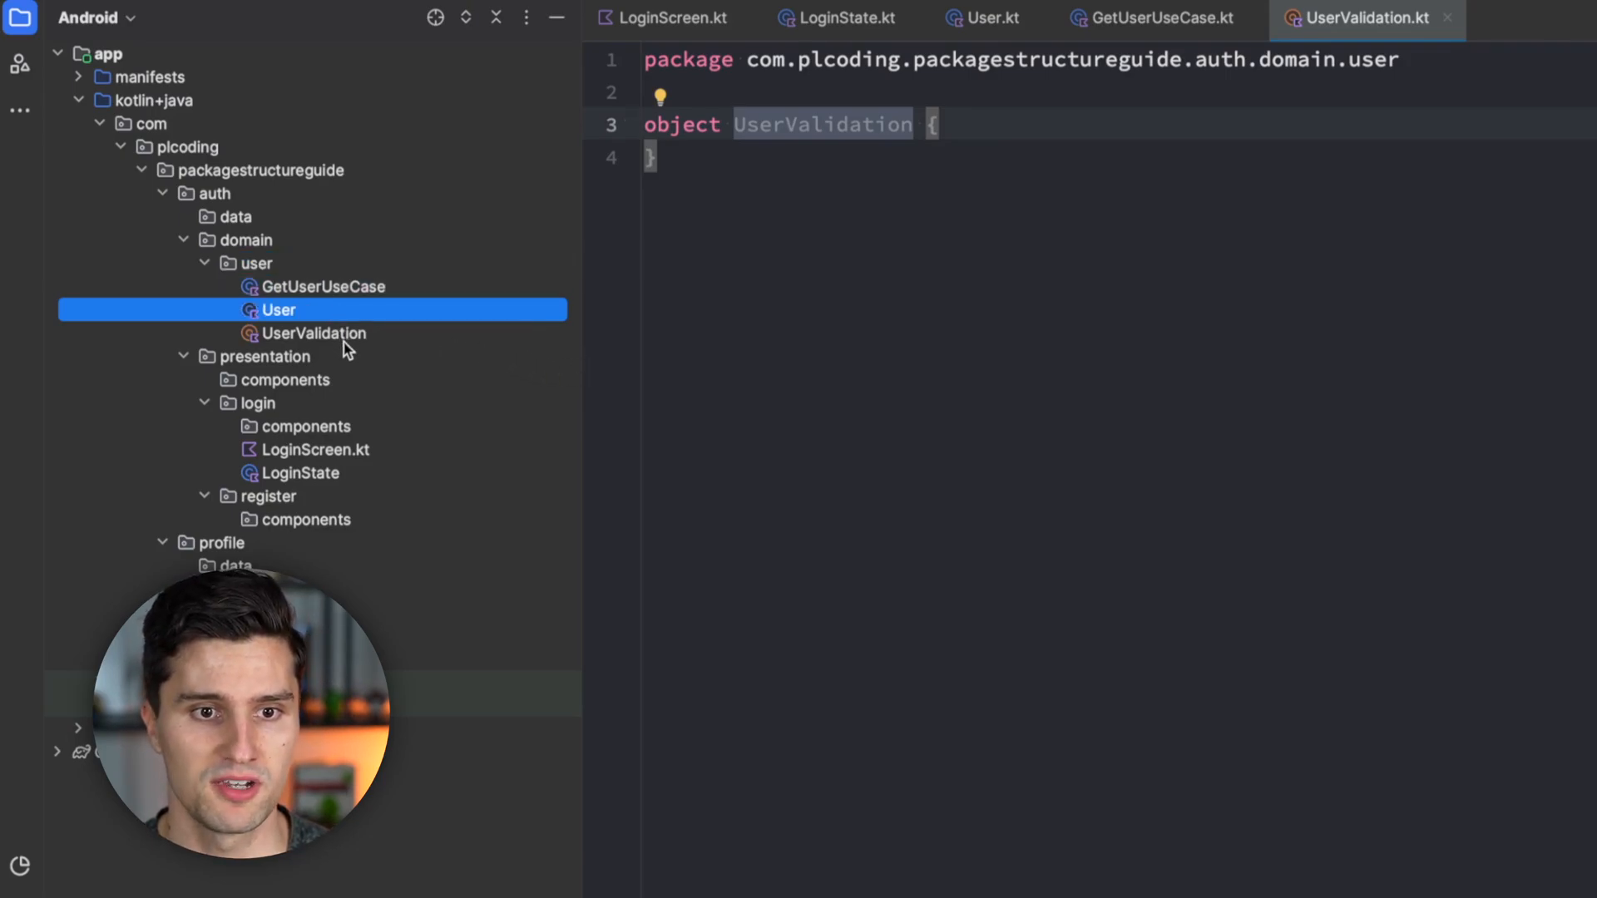
{"action": "left_click", "coordinate": [343, 337]}
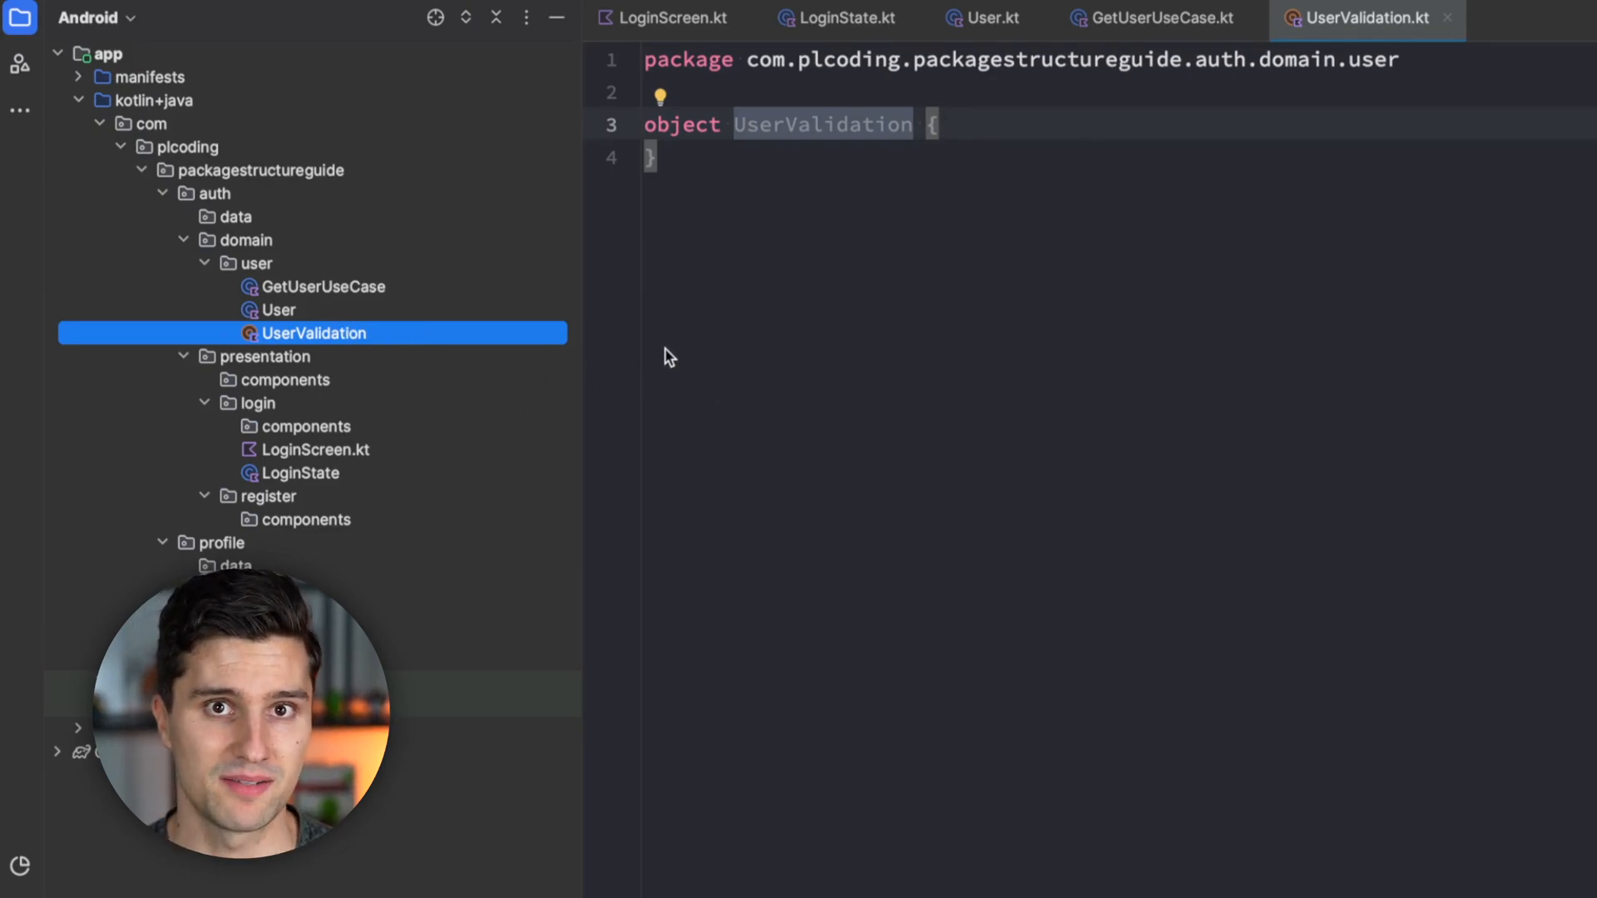
Create a models package under auth domain with User2 and TokenInformation classes.
{"action": "left_click", "coordinate": [247, 240]}
{"action": "key", "text": "alt+Insert"}
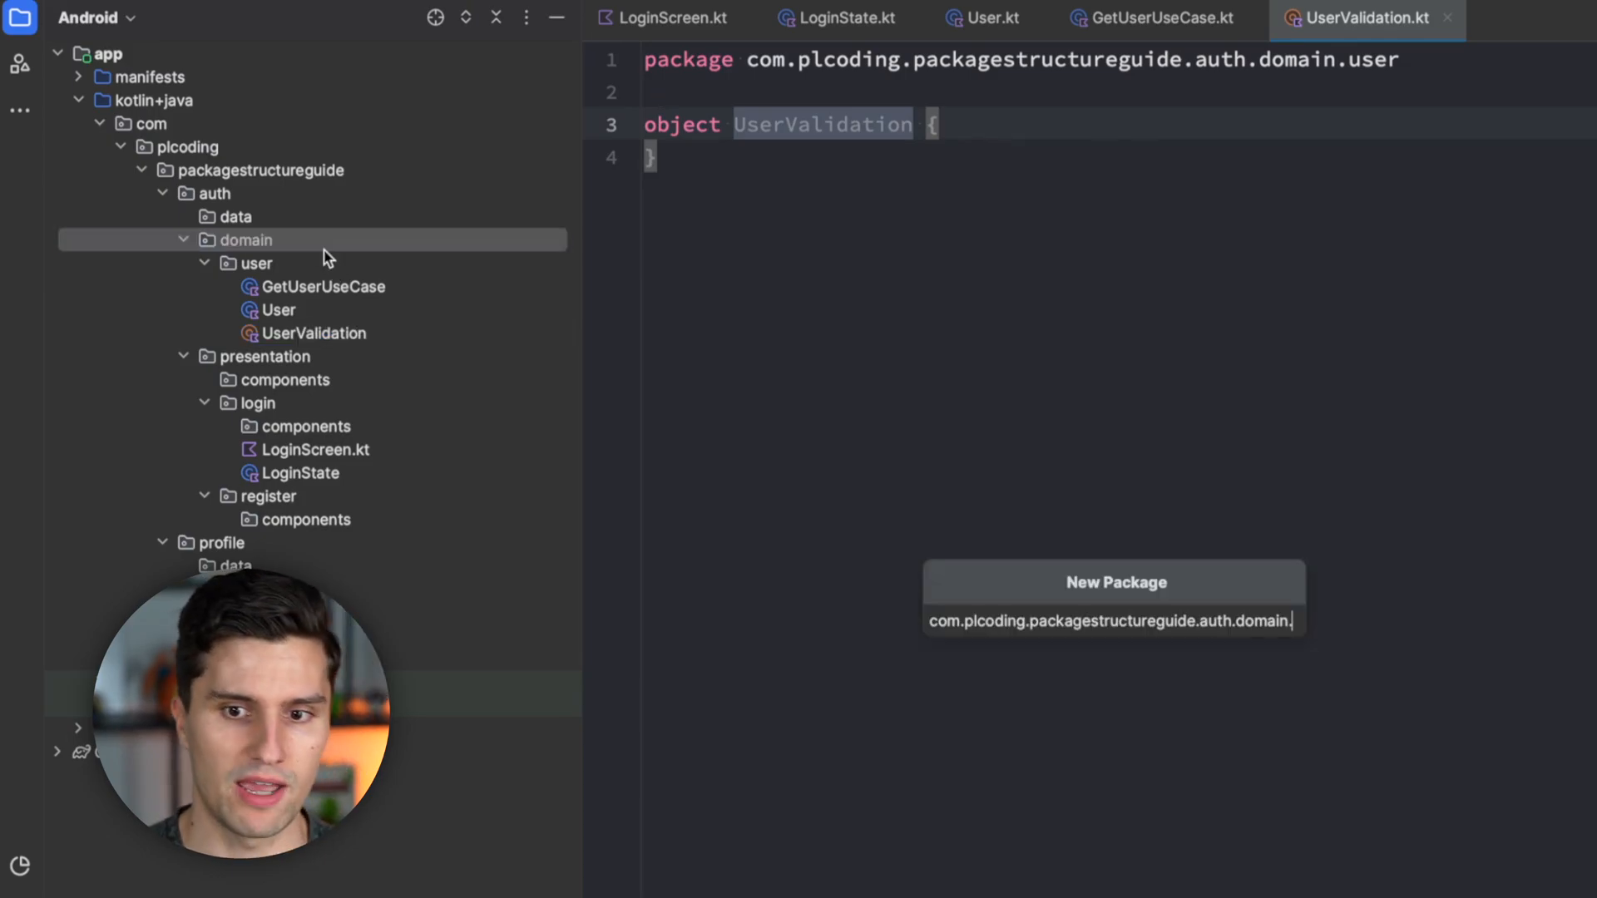
{"action": "type", "text": "models"}
{"action": "key", "text": "Return"}
{"action": "key", "text": "alt+Insert"}
{"action": "type", "text": "User2"}
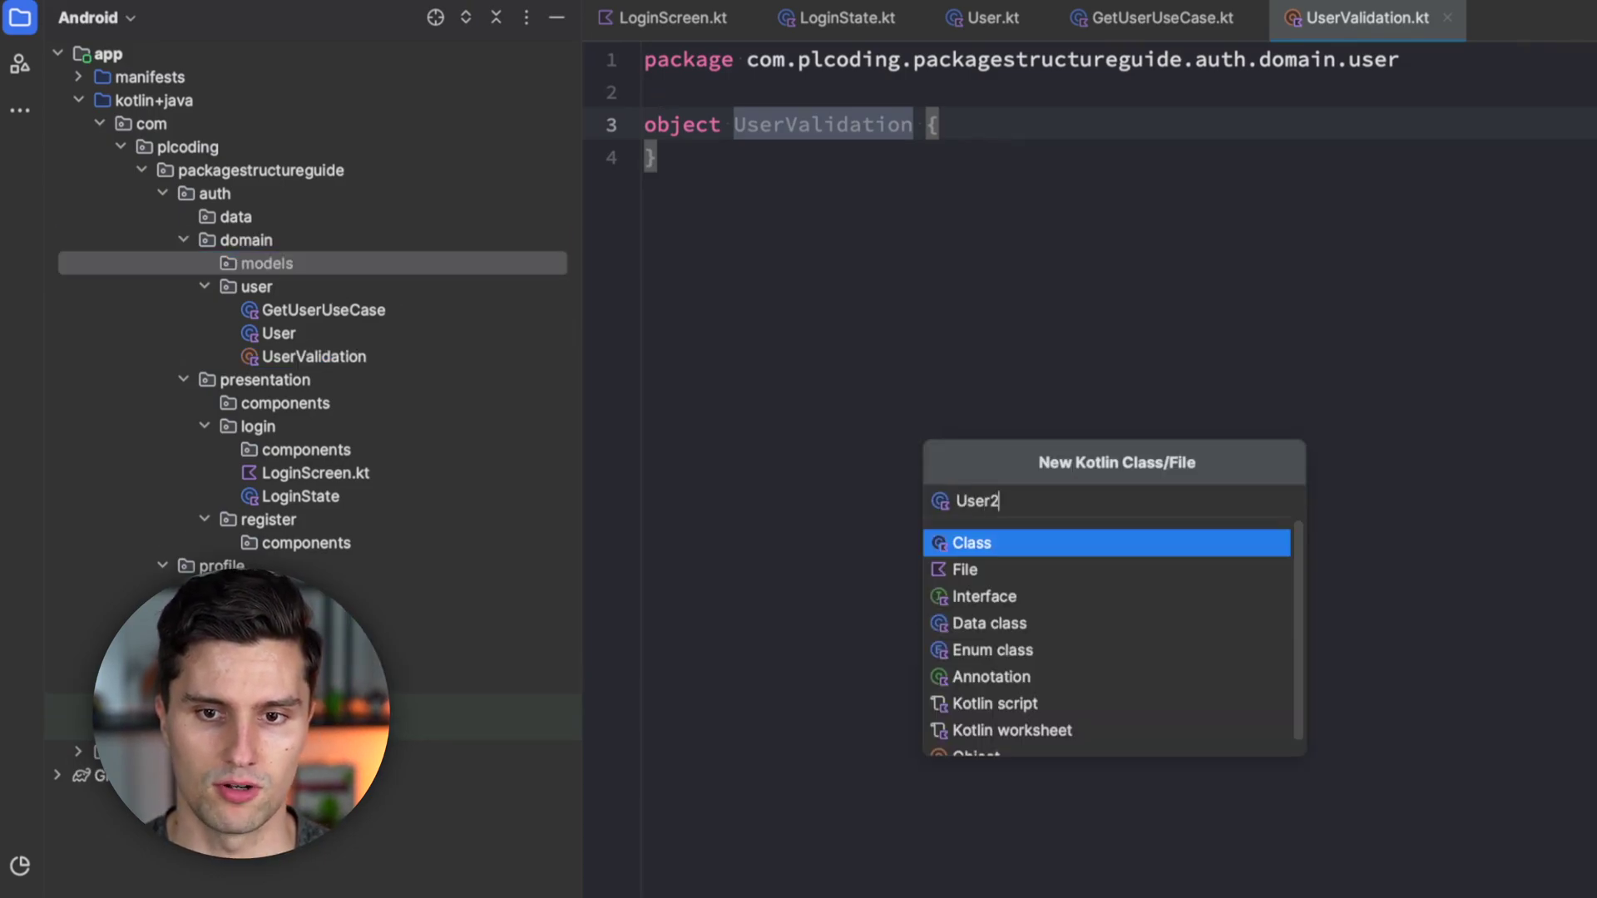
{"action": "key", "text": "Return"}
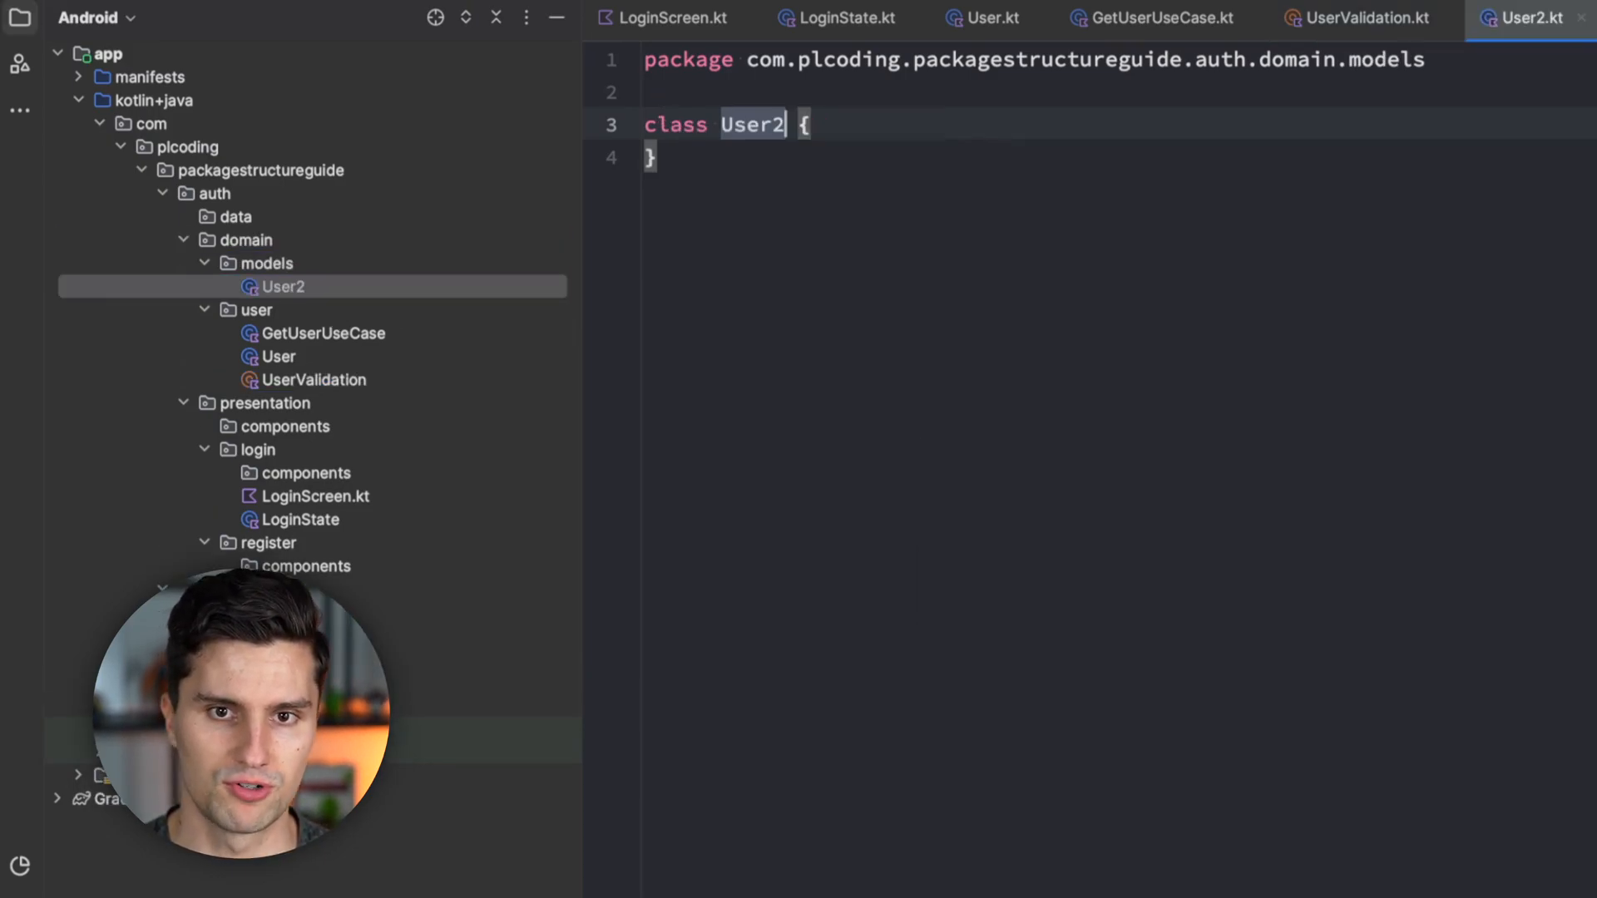
{"action": "left_click", "coordinate": [304, 264]}
{"action": "key", "text": "alt+Insert"}
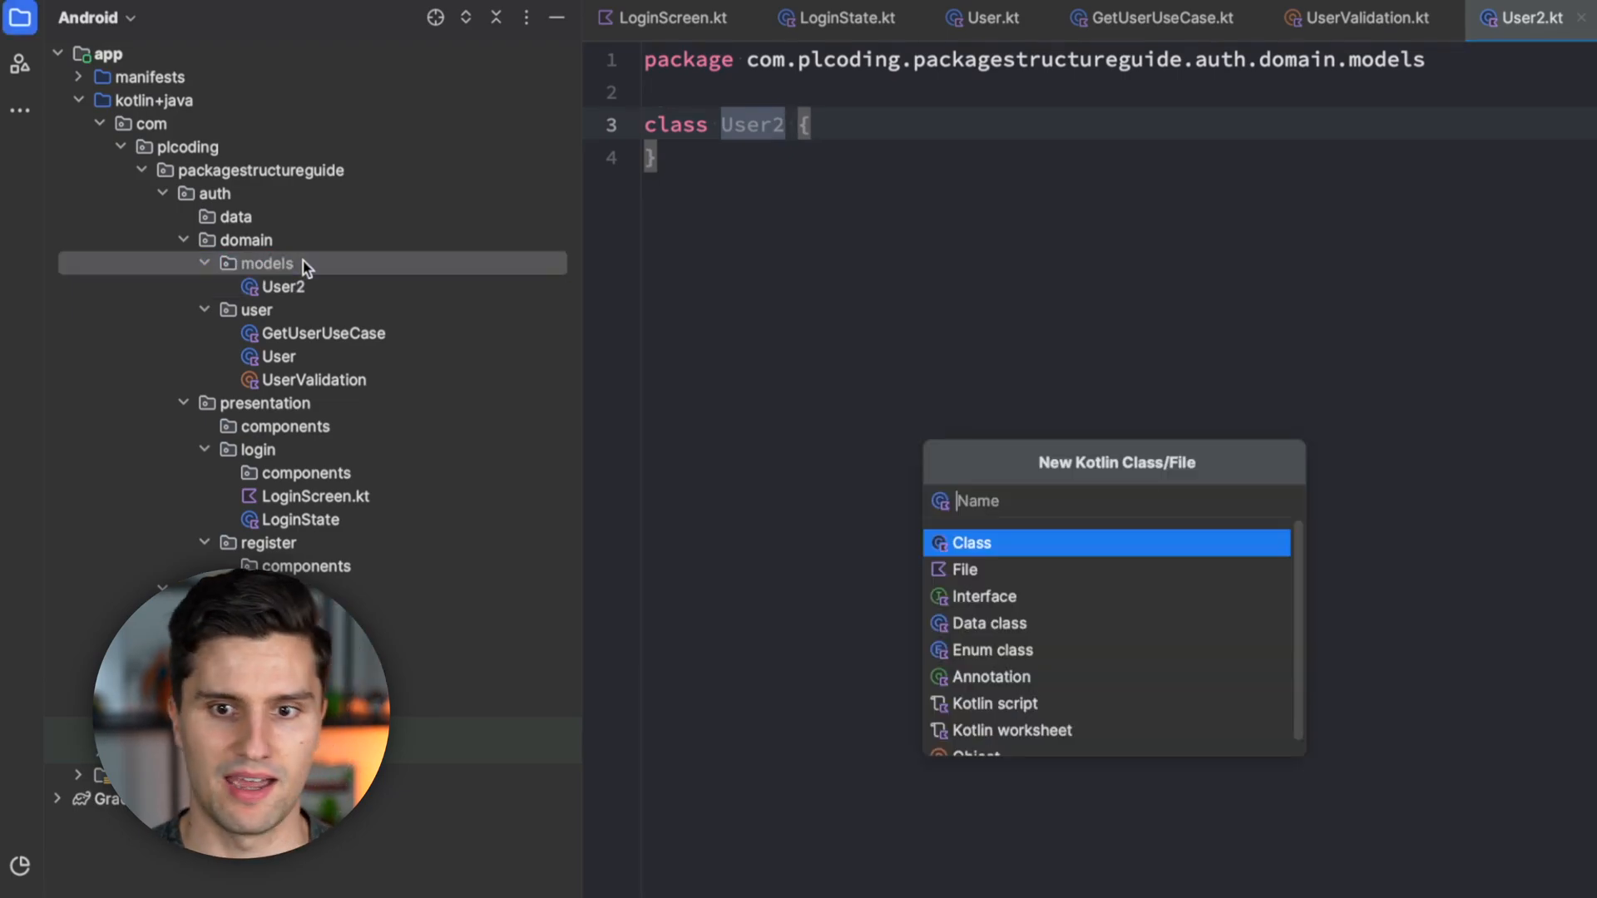
{"action": "type", "text": "TokenInformation"}
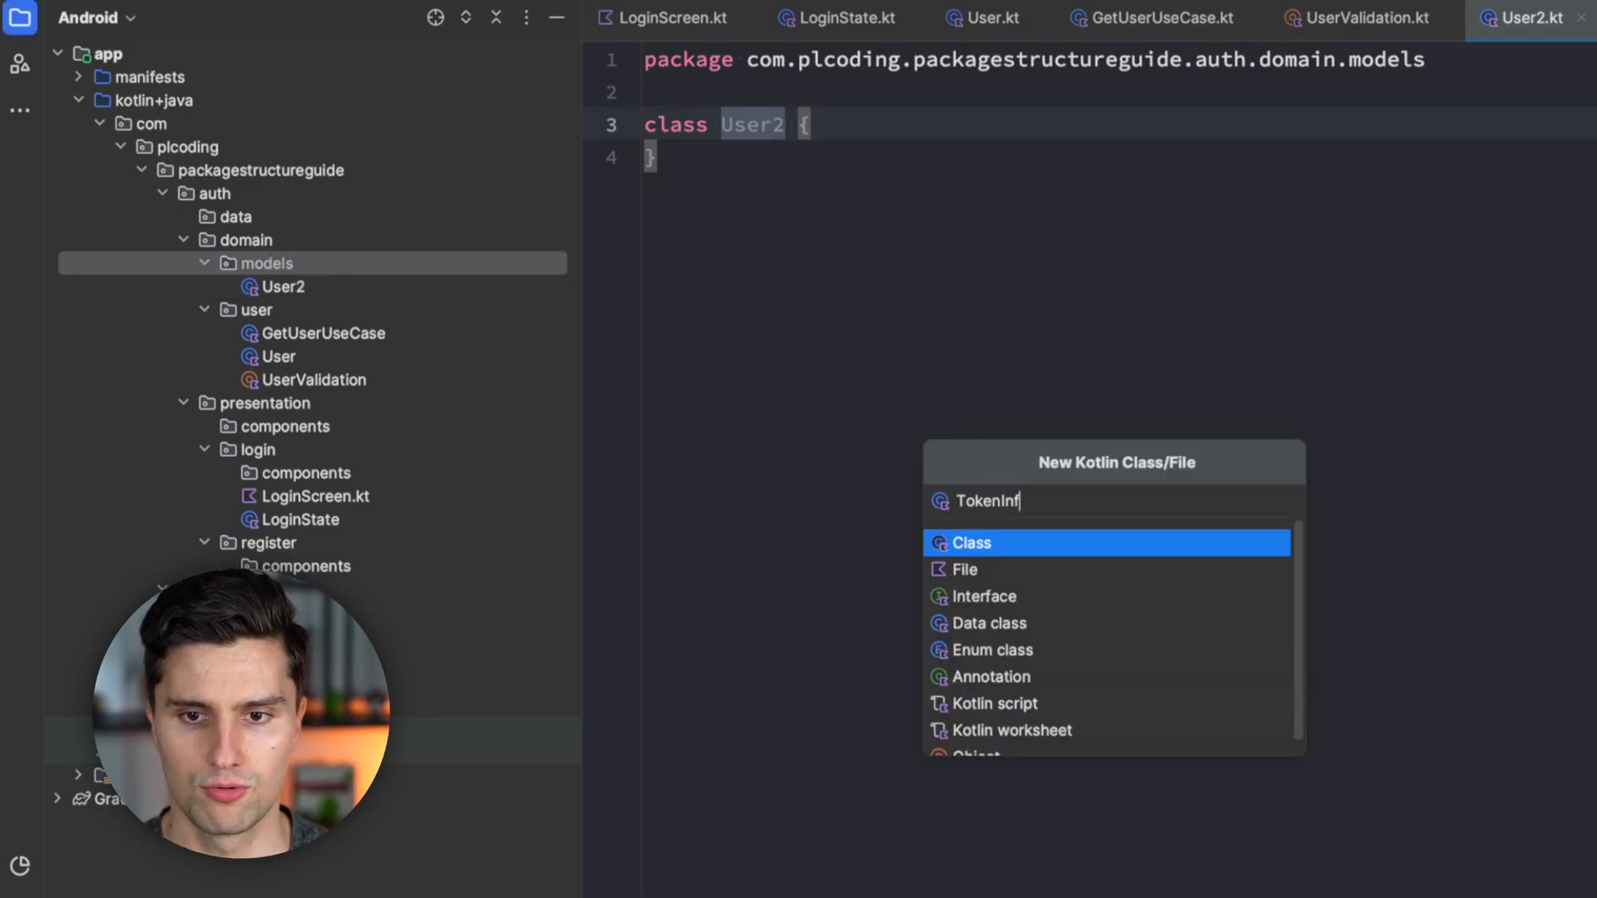
{"action": "key", "text": "Return"}
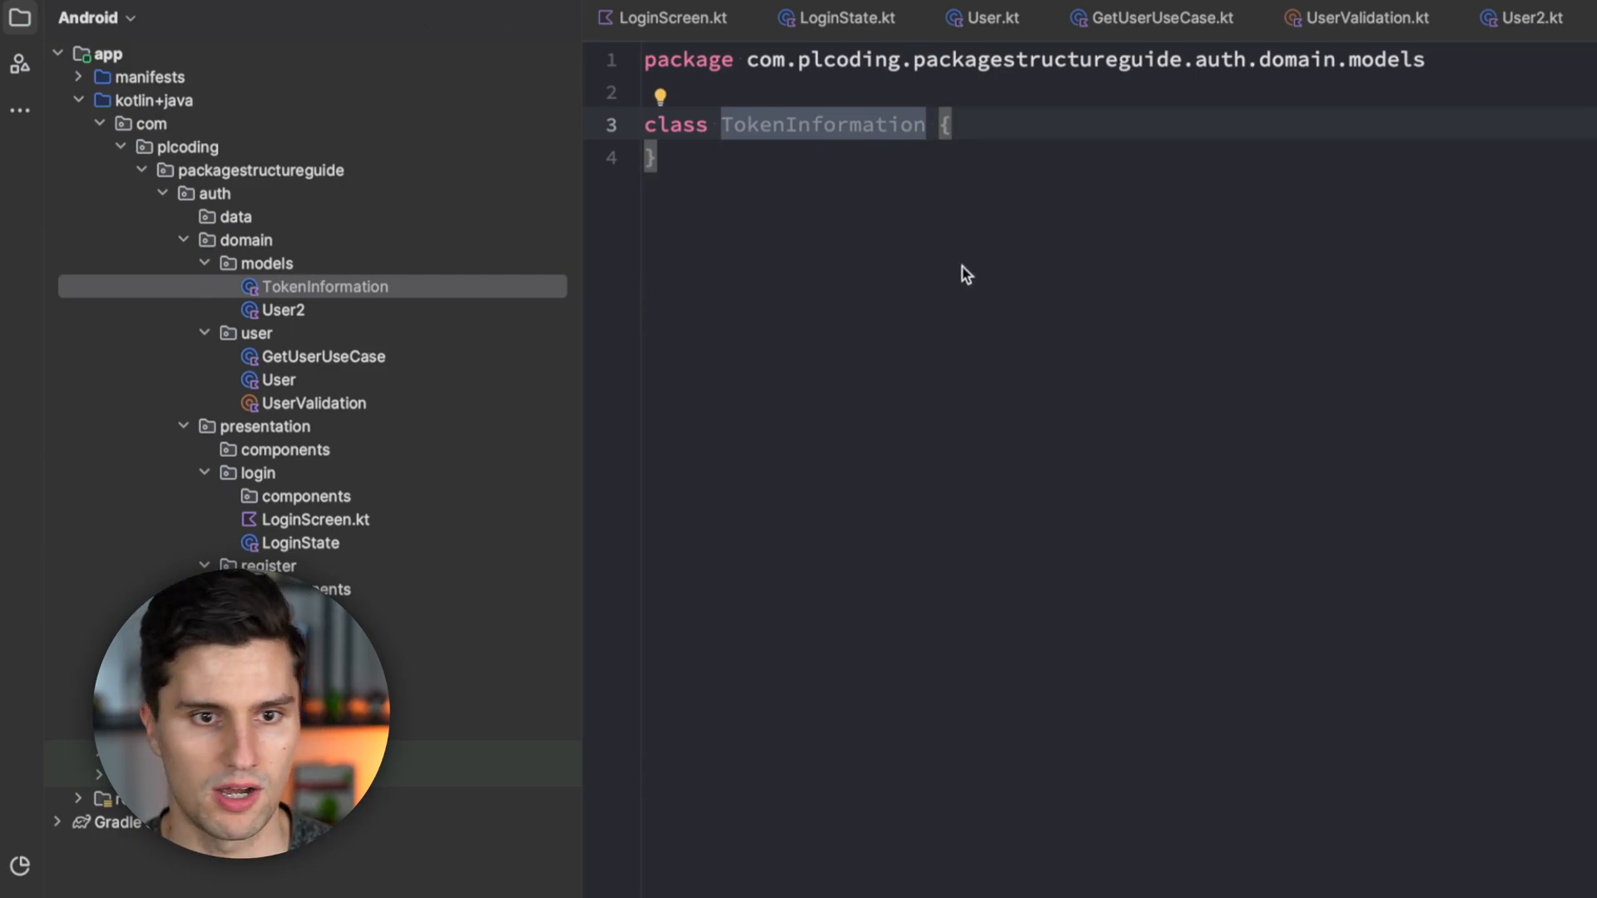
Create a validation package under auth domain with a UserValidation2 class.
{"action": "left_click", "coordinate": [246, 240]}
{"action": "key", "text": "alt+Insert"}
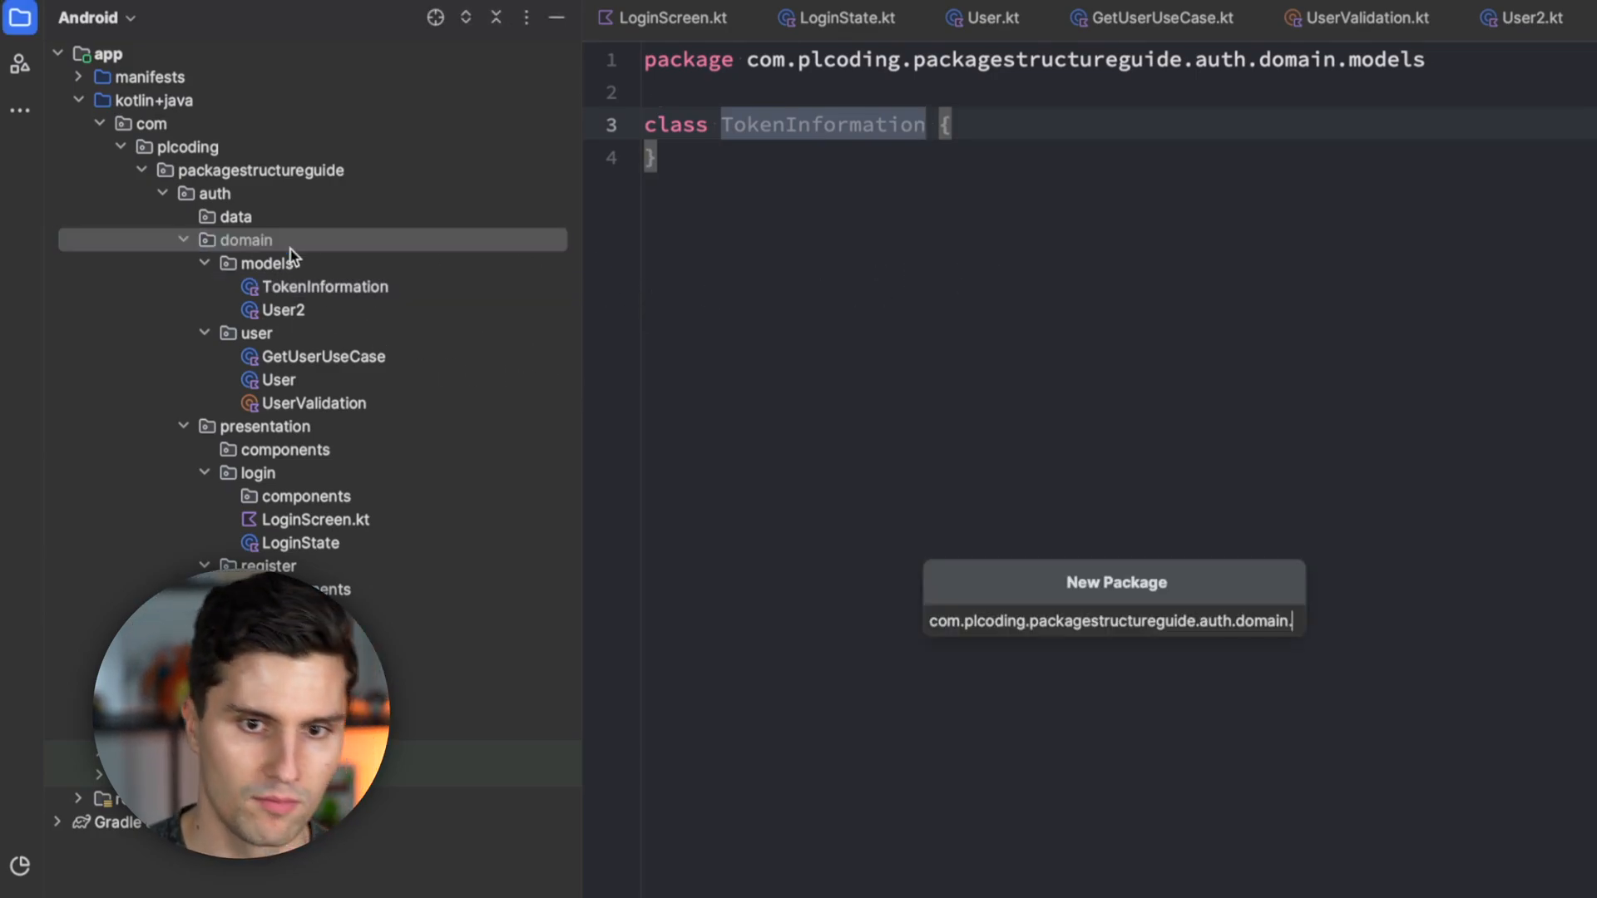
{"action": "type", "text": "validation"}
{"action": "key", "text": "Return"}
{"action": "key", "text": "alt+Insert"}
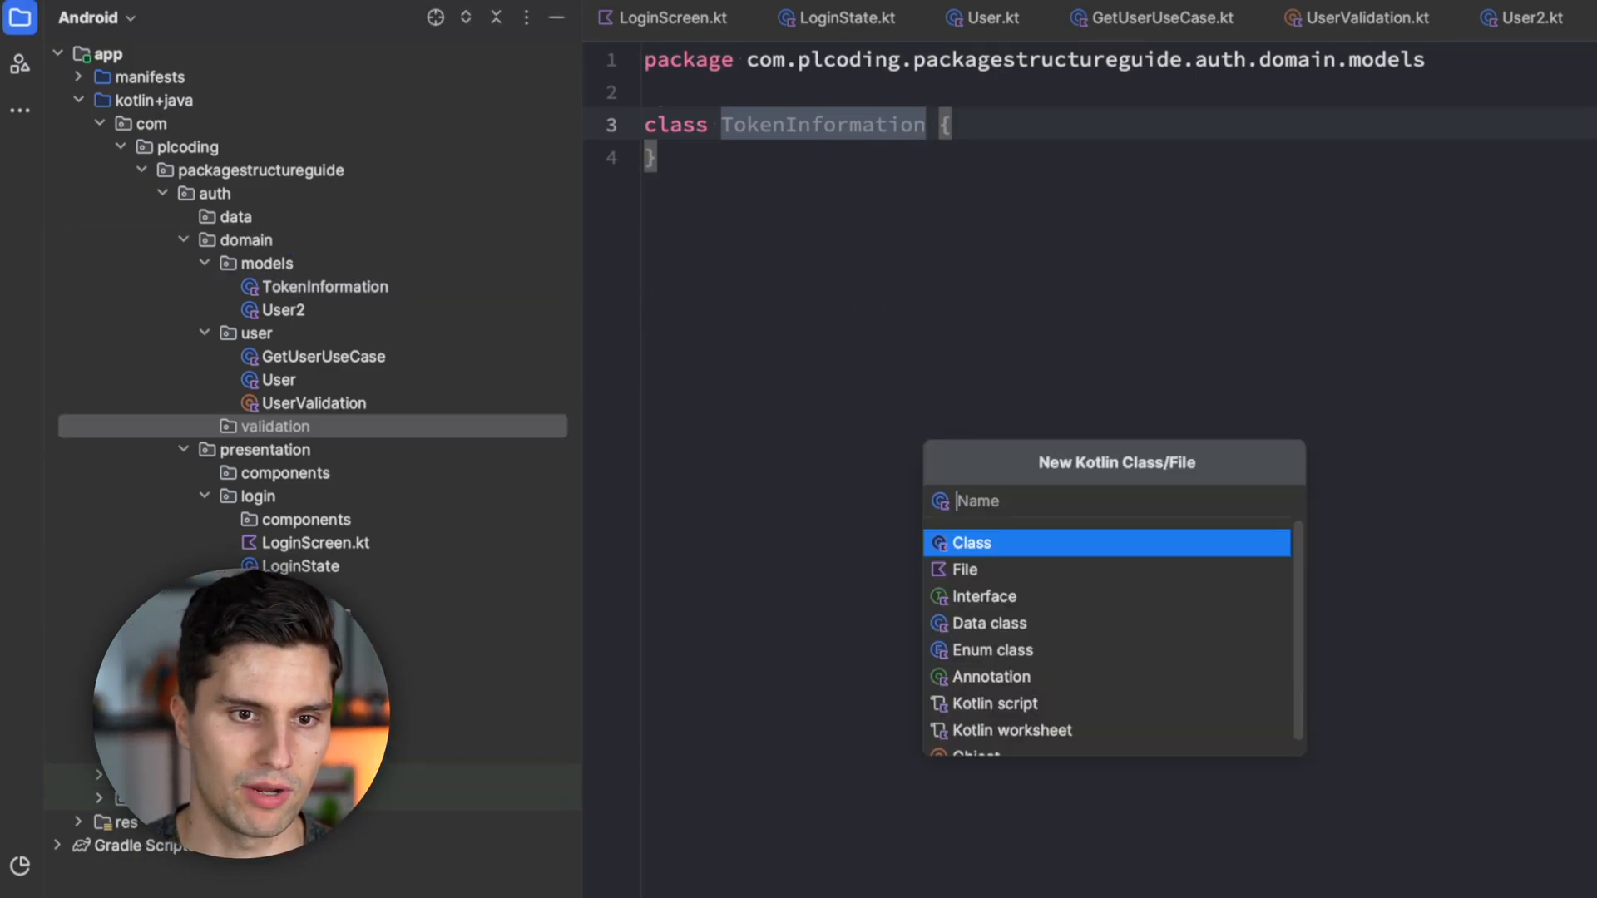
{"action": "type", "text": "UserValidation2"}
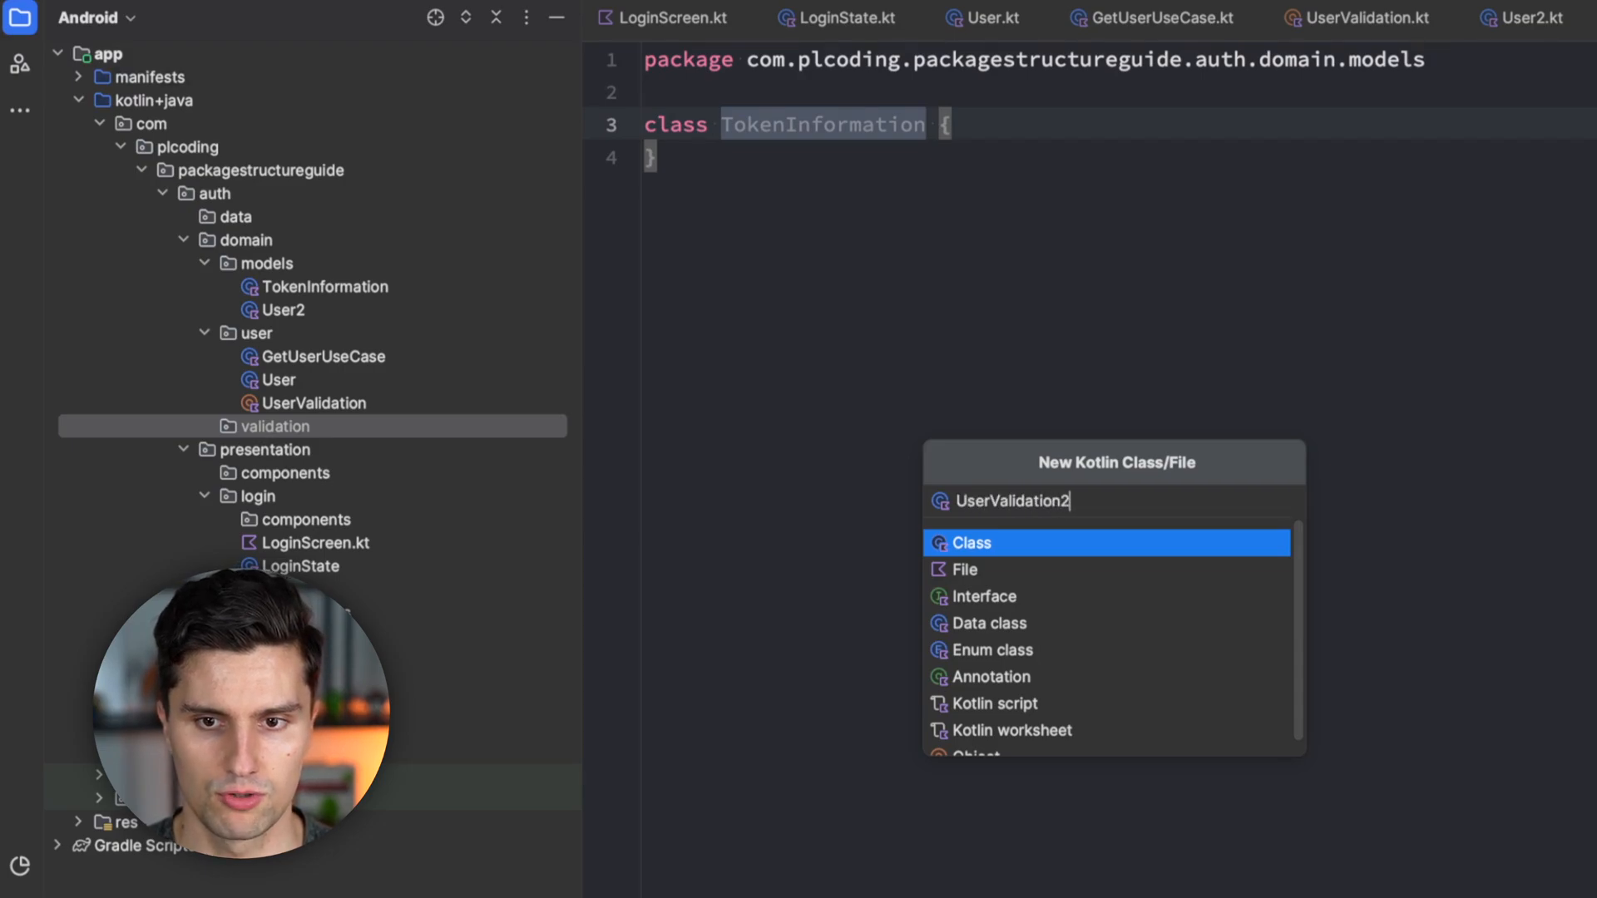
{"action": "key", "text": "Return"}
Add a TokenValidation2 class to validation, correcting the mistyped name.
{"action": "left_click", "coordinate": [275, 426]}
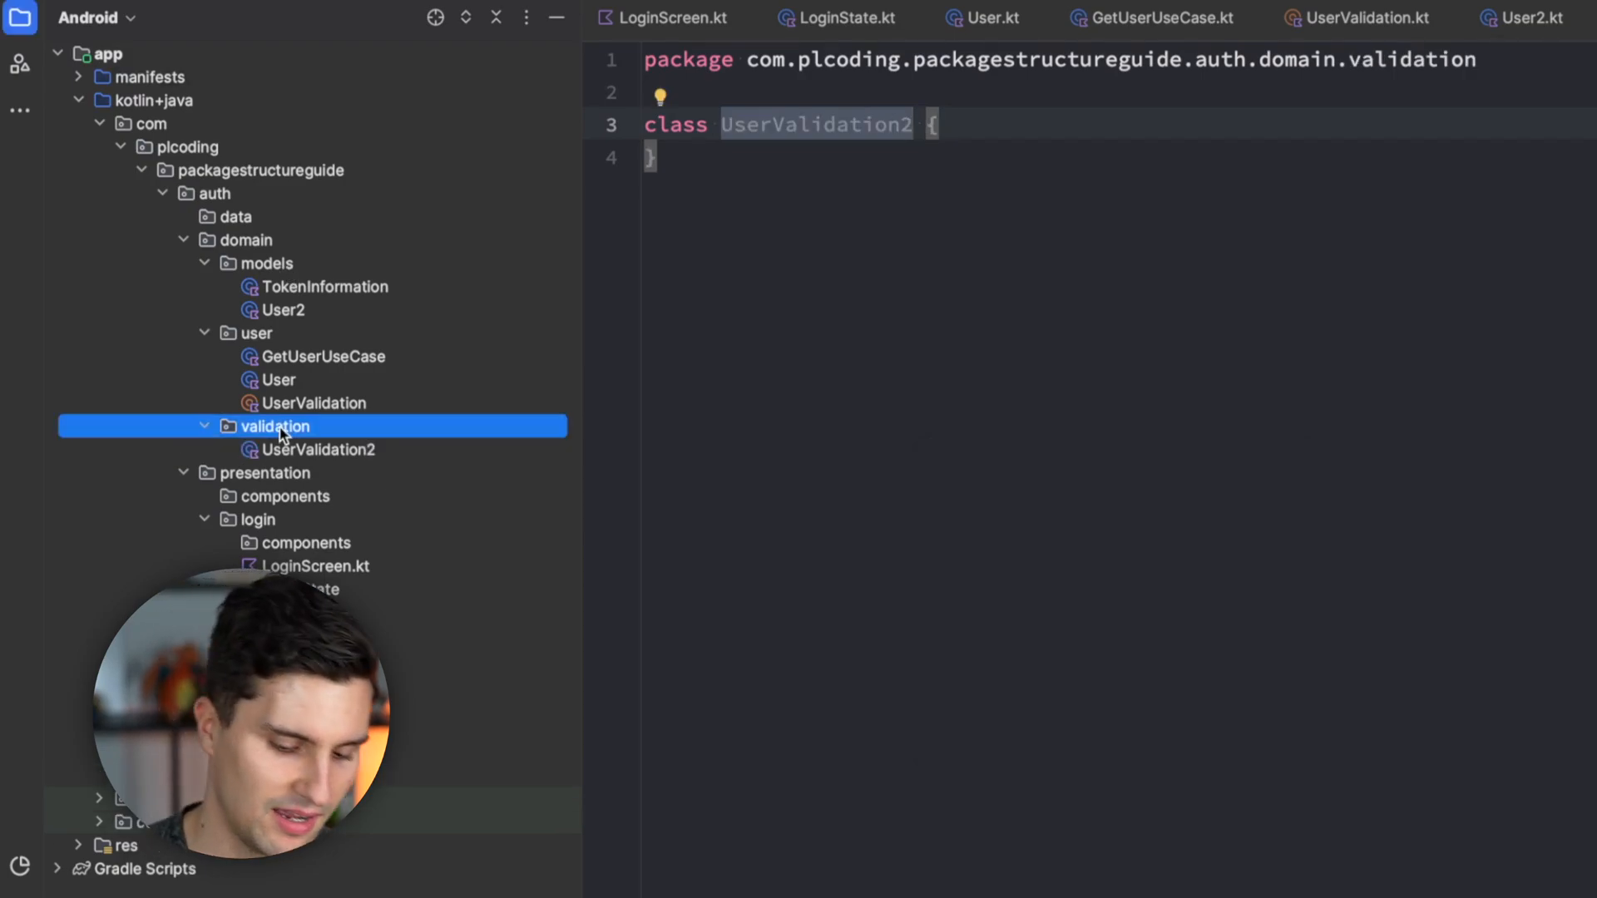
{"action": "key", "text": "alt+Insert"}
{"action": "type", "text": "TokenVli"}
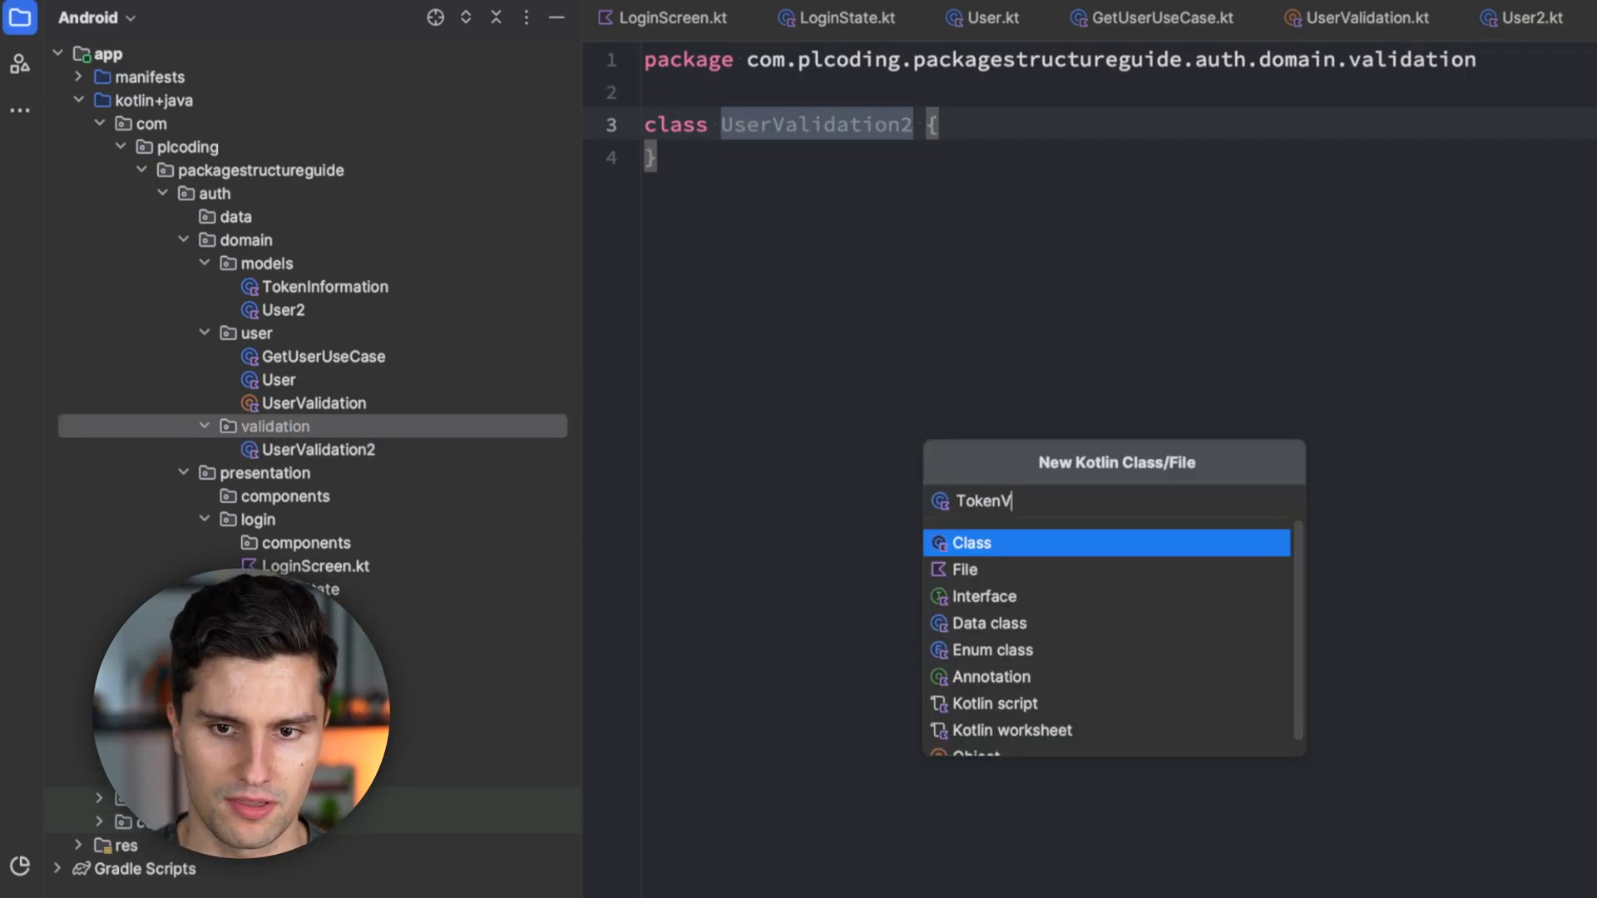
{"action": "key", "text": "BackSpace"}
{"action": "type", "text": "l"}
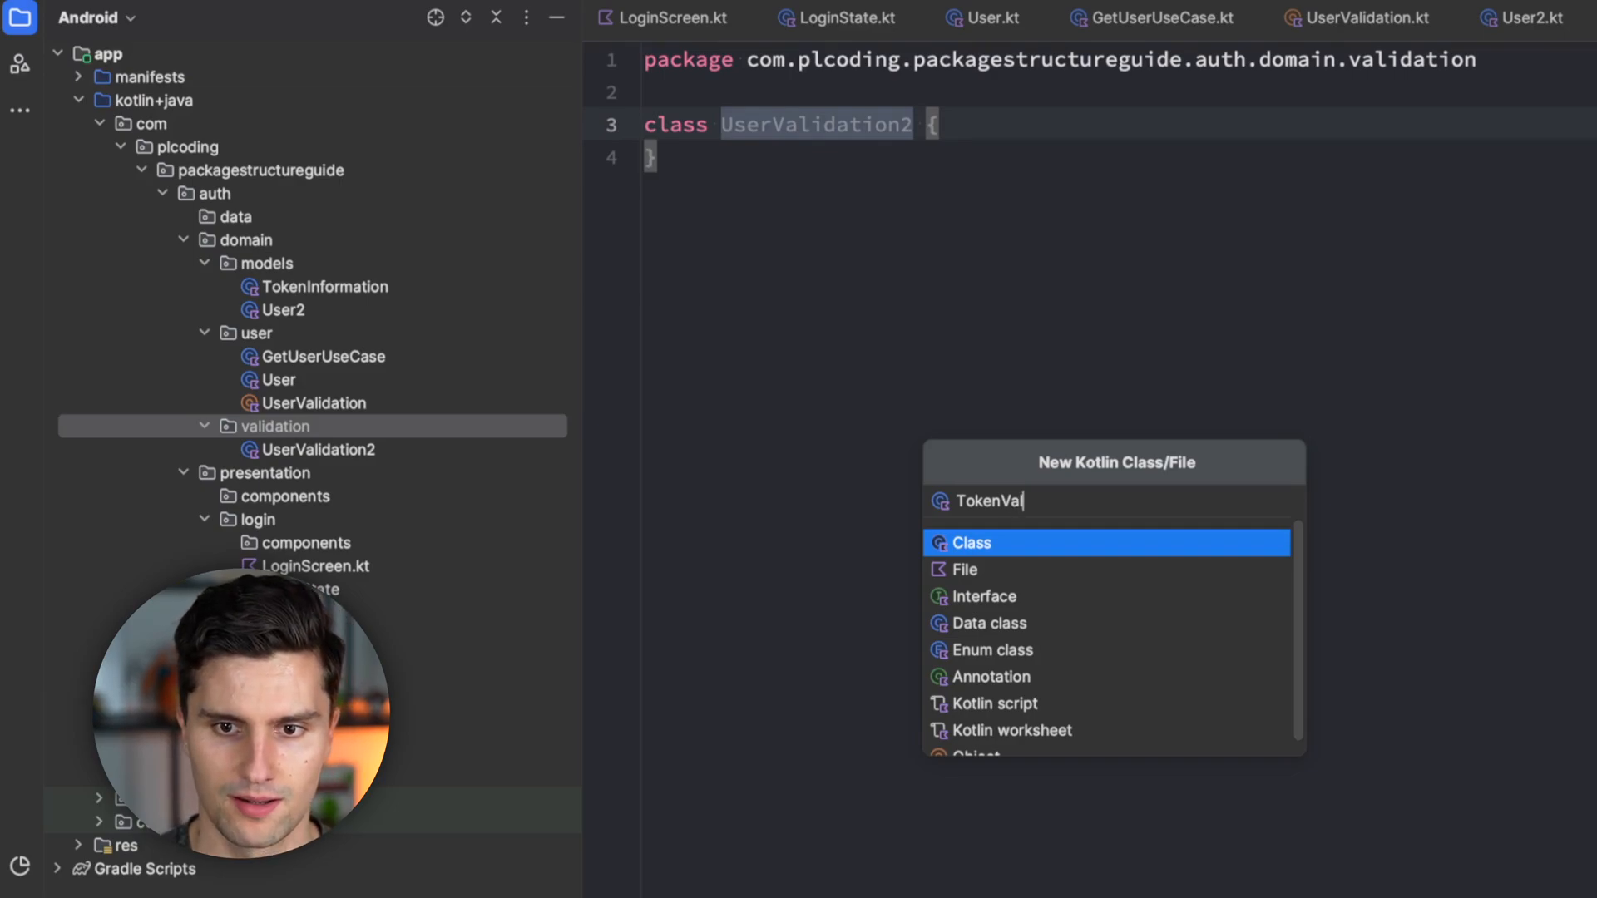
{"action": "key", "text": "BackSpace"}
{"action": "key", "text": "BackSpace"}
{"action": "key", "text": "BackSpace"}
{"action": "type", "text": "toin"}
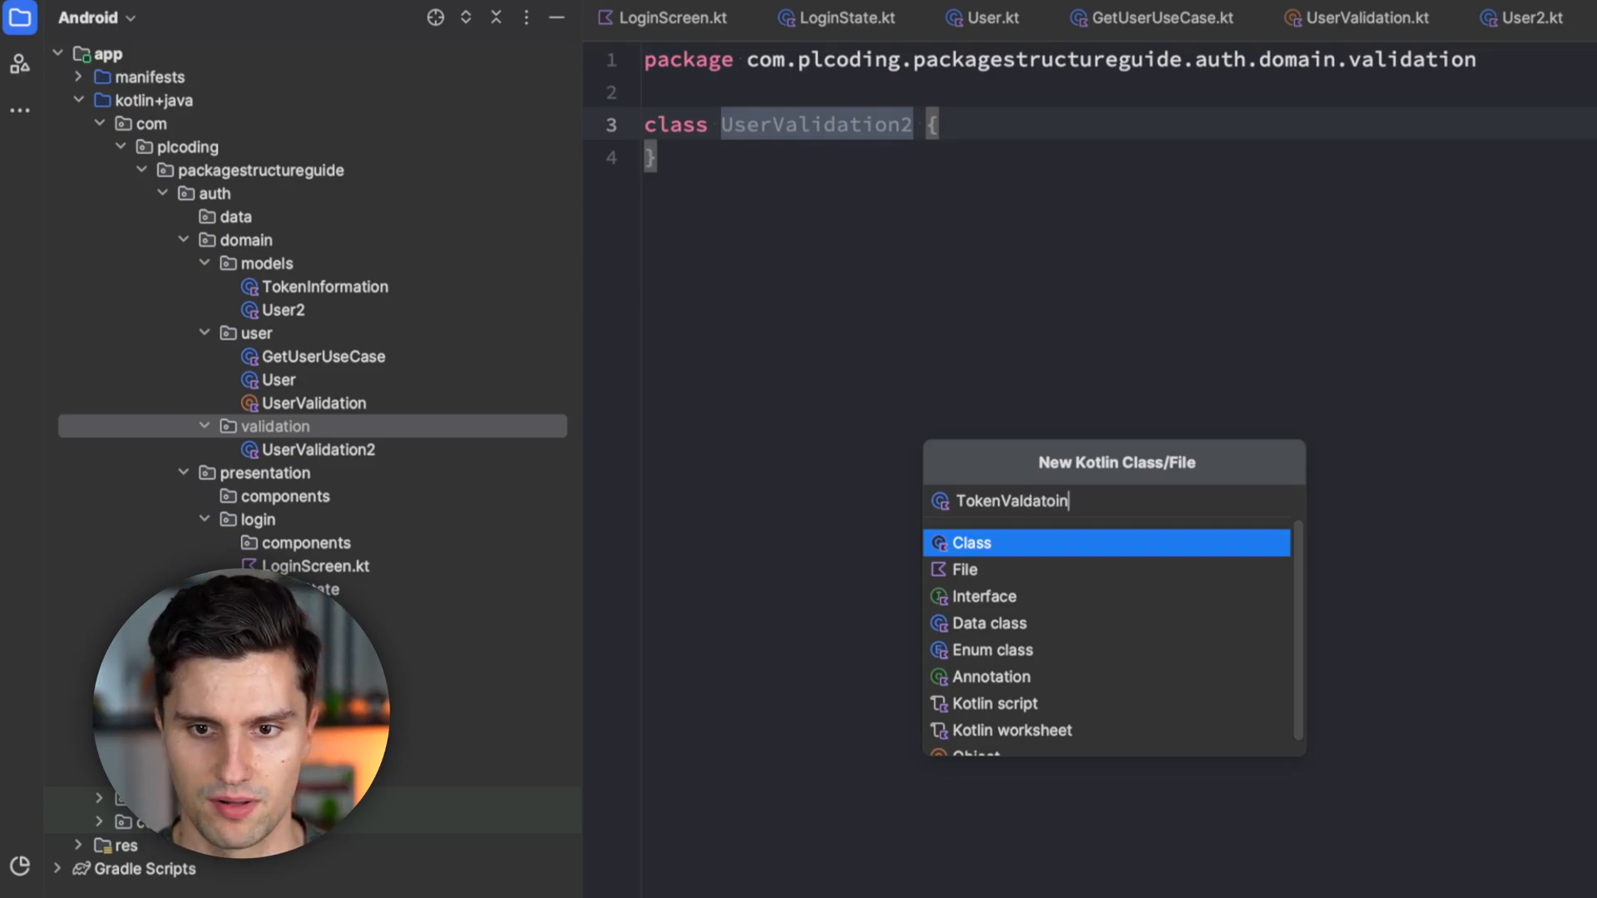
{"action": "key", "text": "BackSpace"}
{"action": "key", "text": "BackSpace"}
{"action": "key", "text": "BackSpace"}
{"action": "type", "text": "l"}
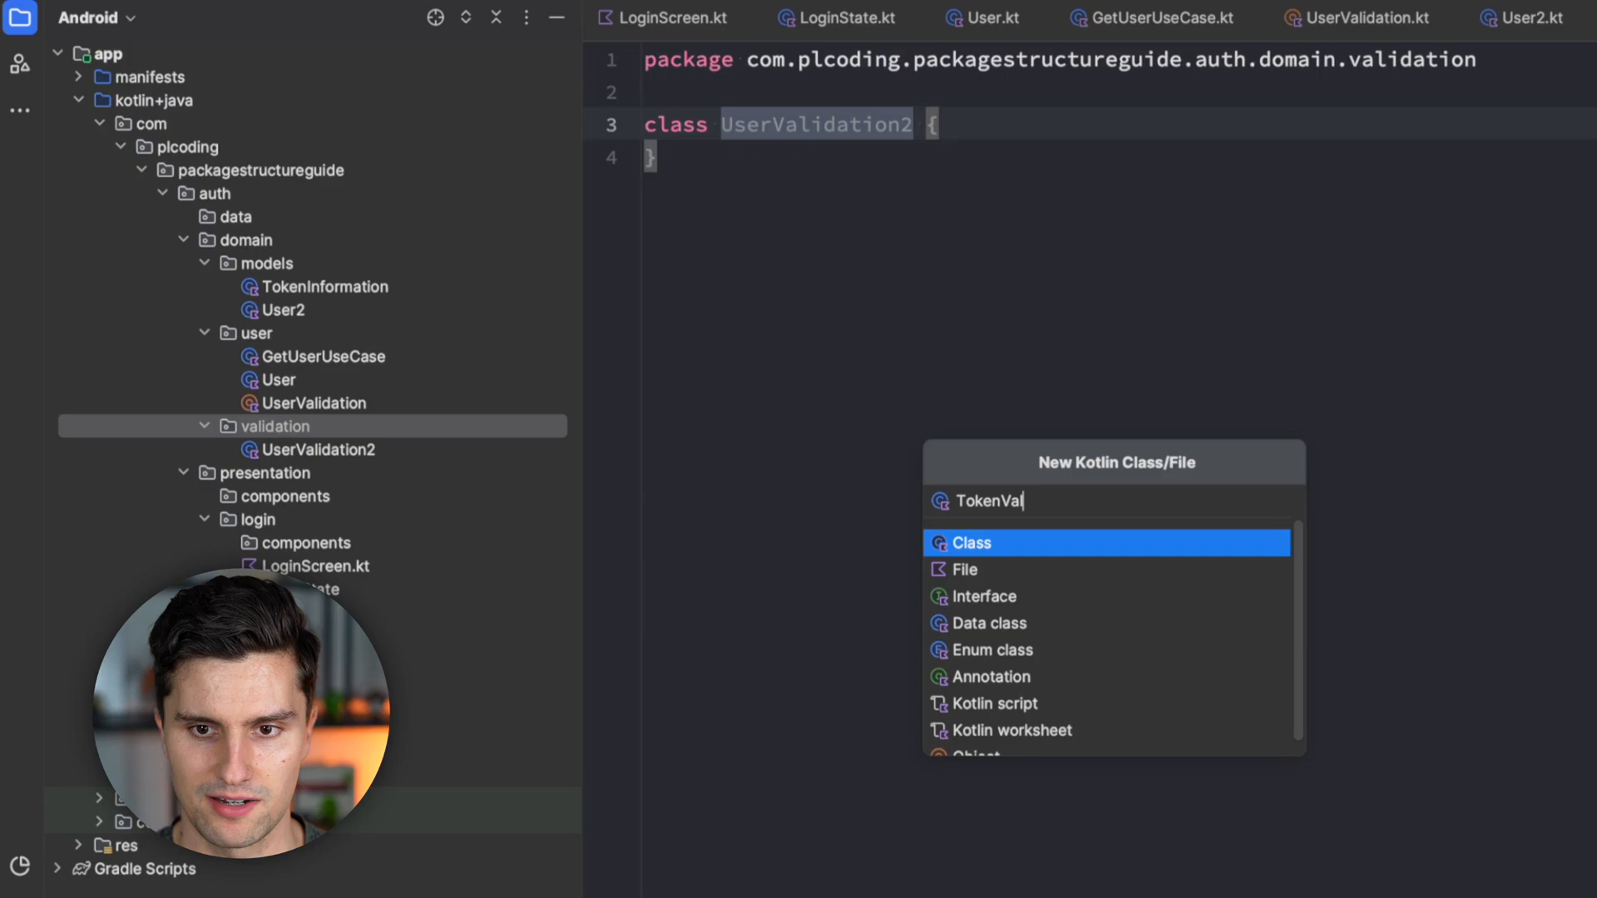
{"action": "type", "text": "idation2"}
{"action": "key", "text": "Return"}
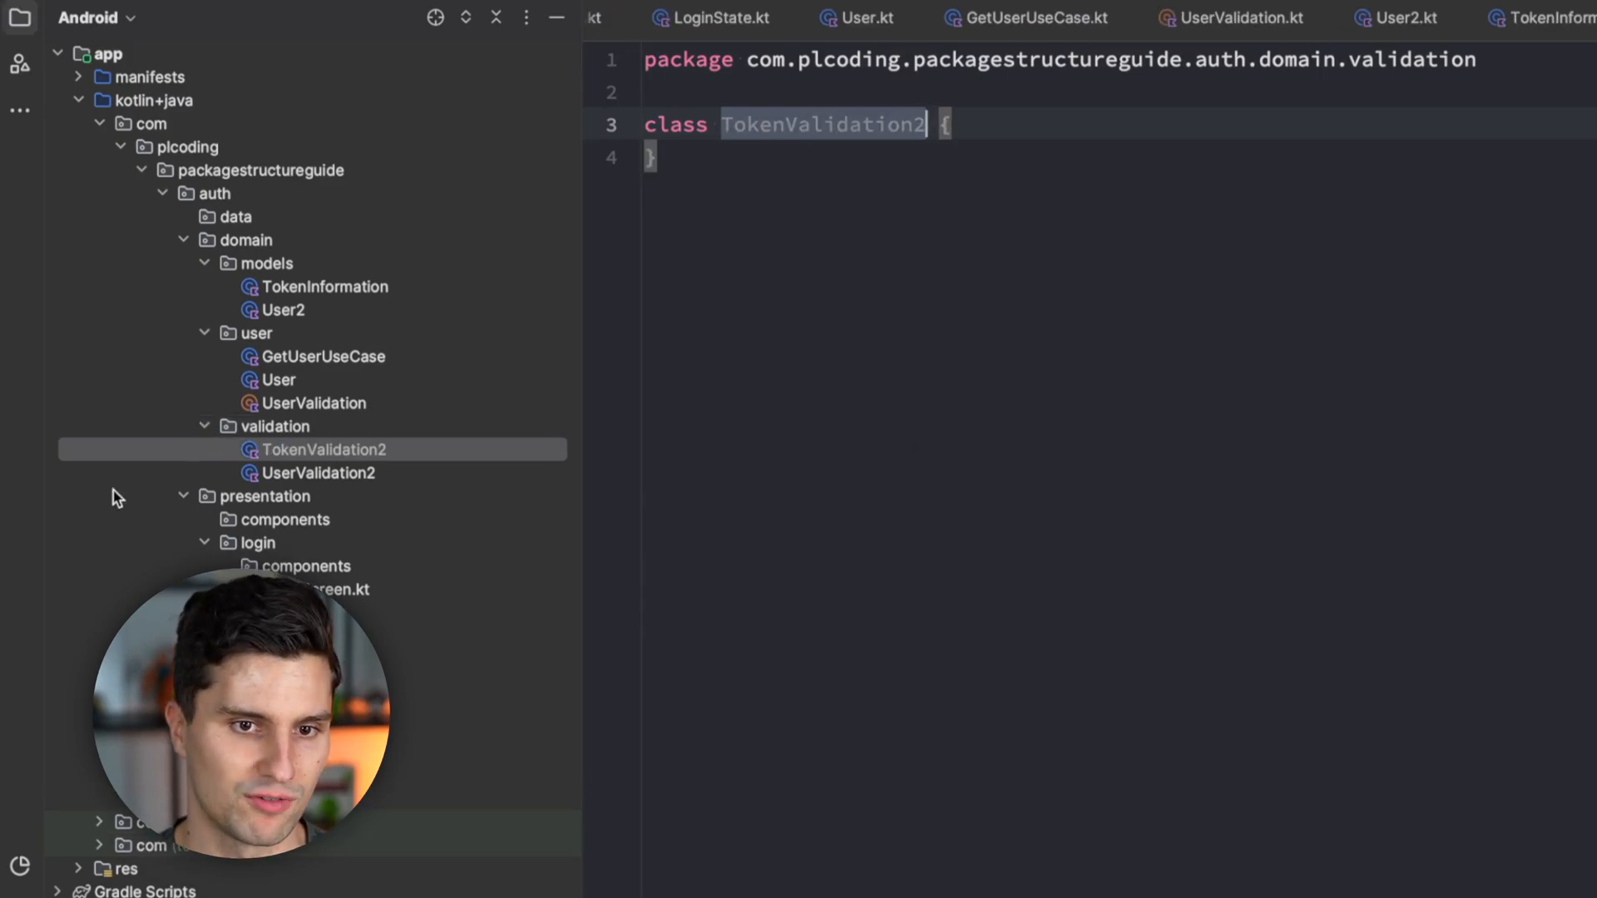
Create a use_cases package under auth domain with GetUserUseCase and RefreshTokenUseCase classes.
{"action": "left_click", "coordinate": [266, 243]}
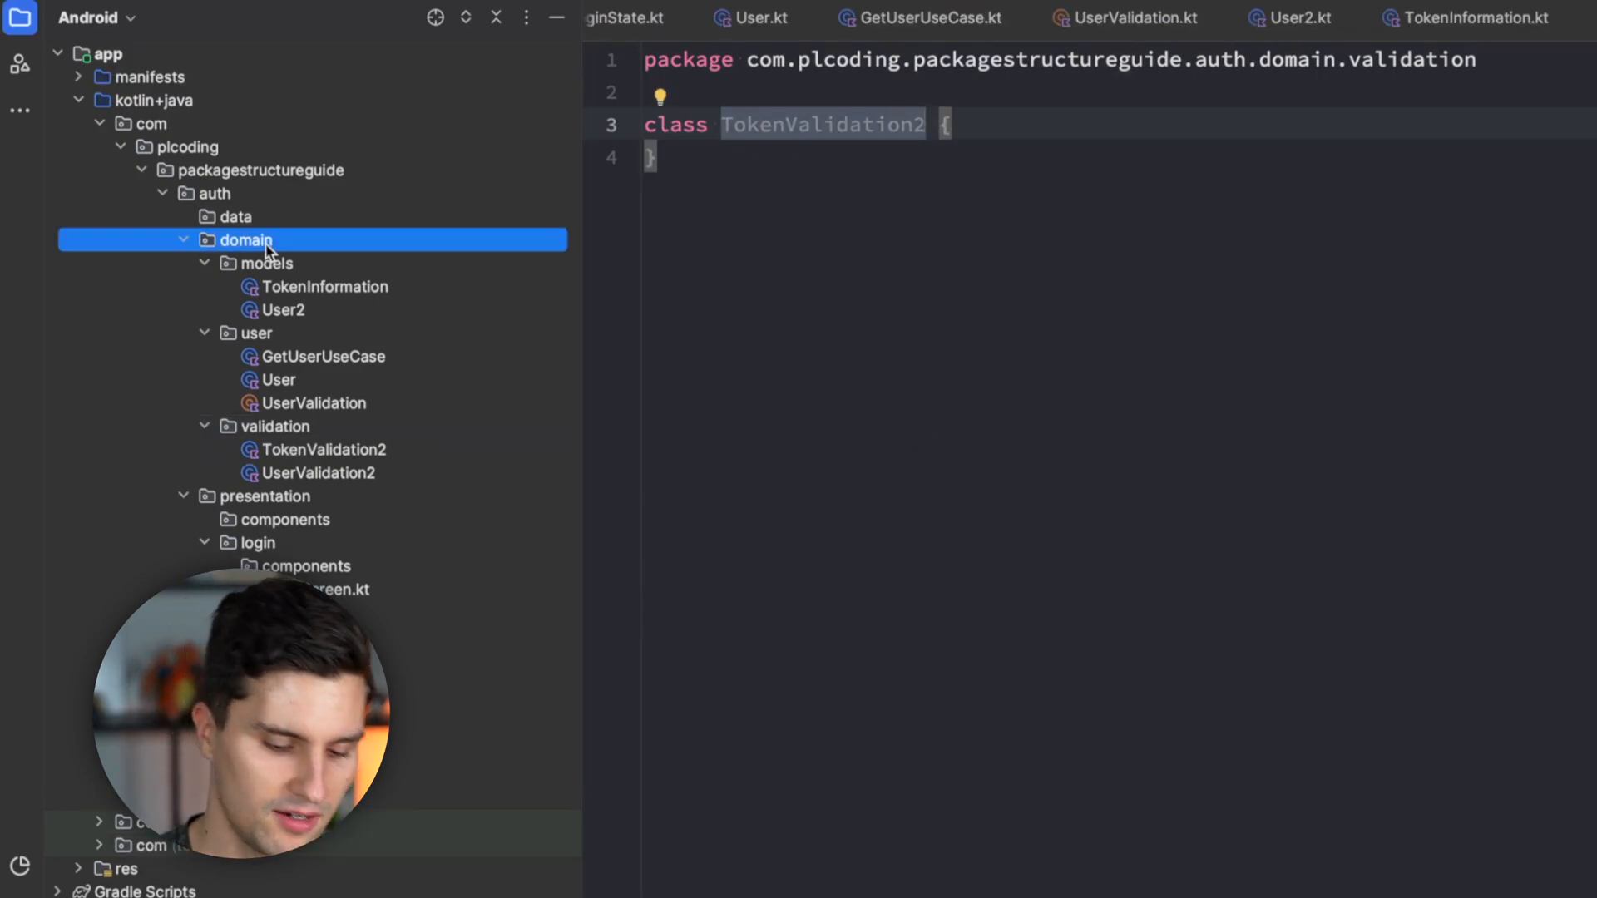
{"action": "key", "text": "alt+Insert"}
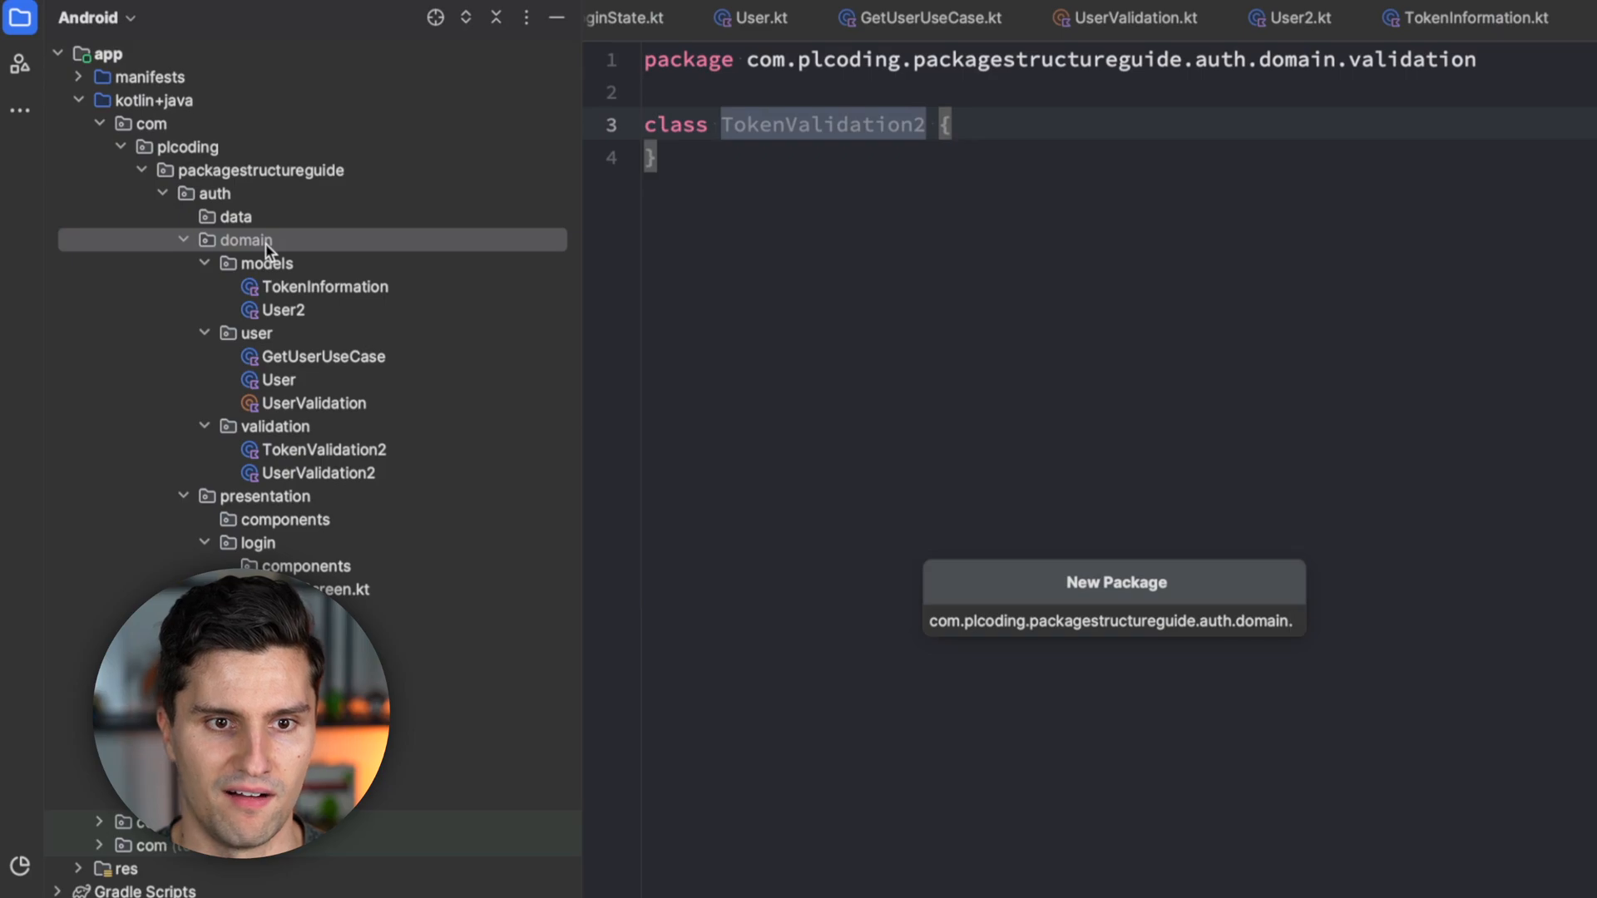
{"action": "type", "text": "use_cases"}
{"action": "key", "text": "Return"}
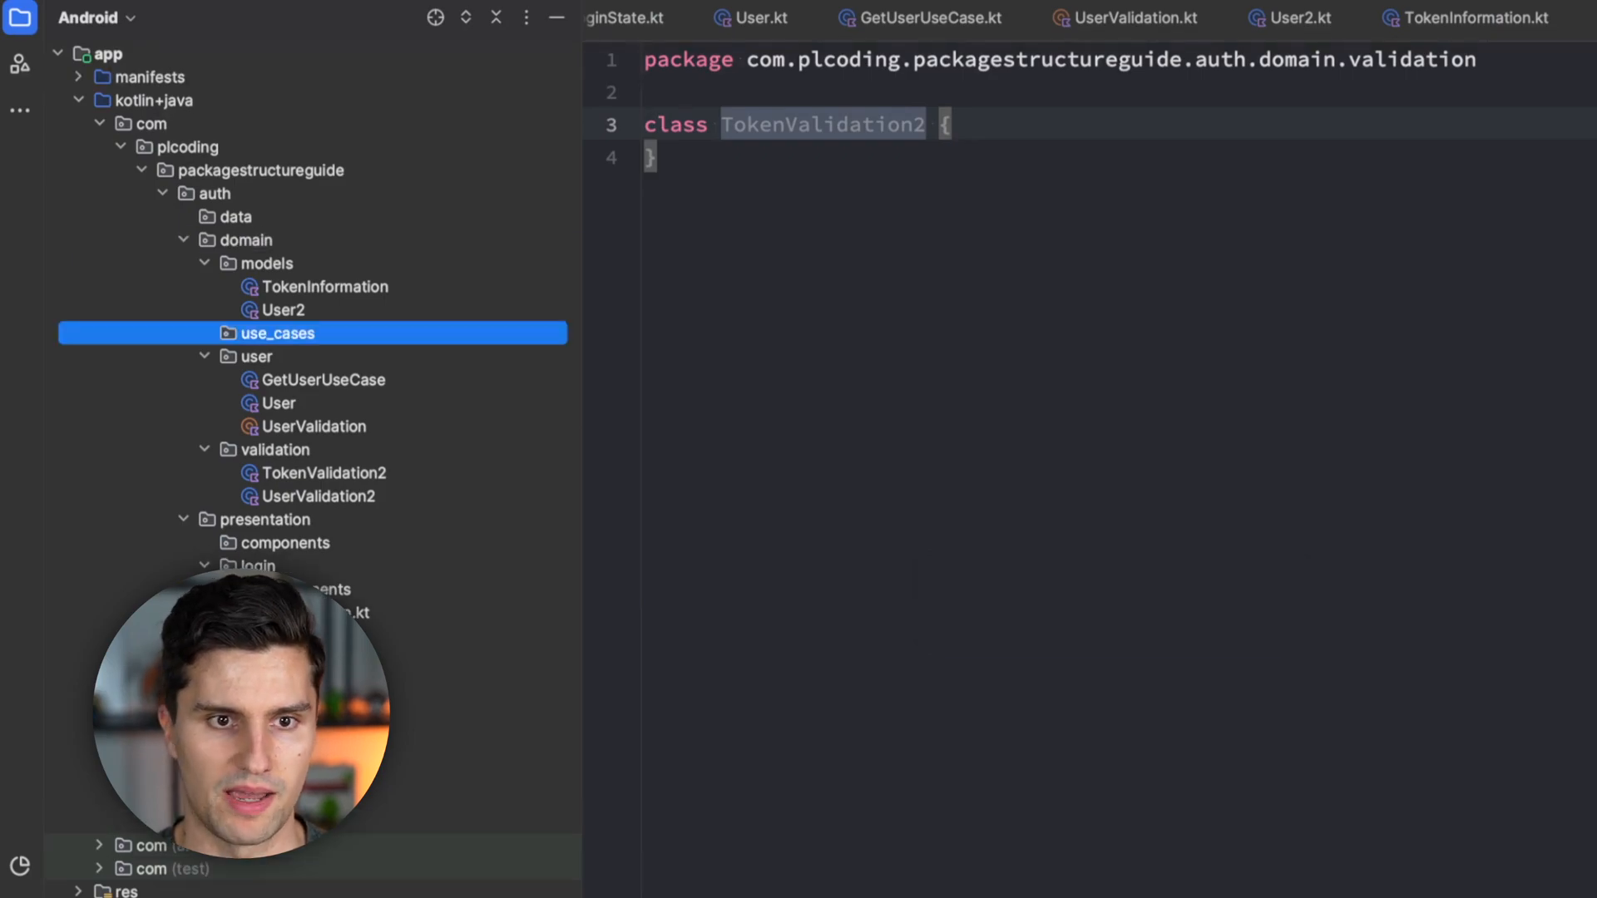
{"action": "key", "text": "alt+Insert"}
{"action": "type", "text": "GetUserUseCase"}
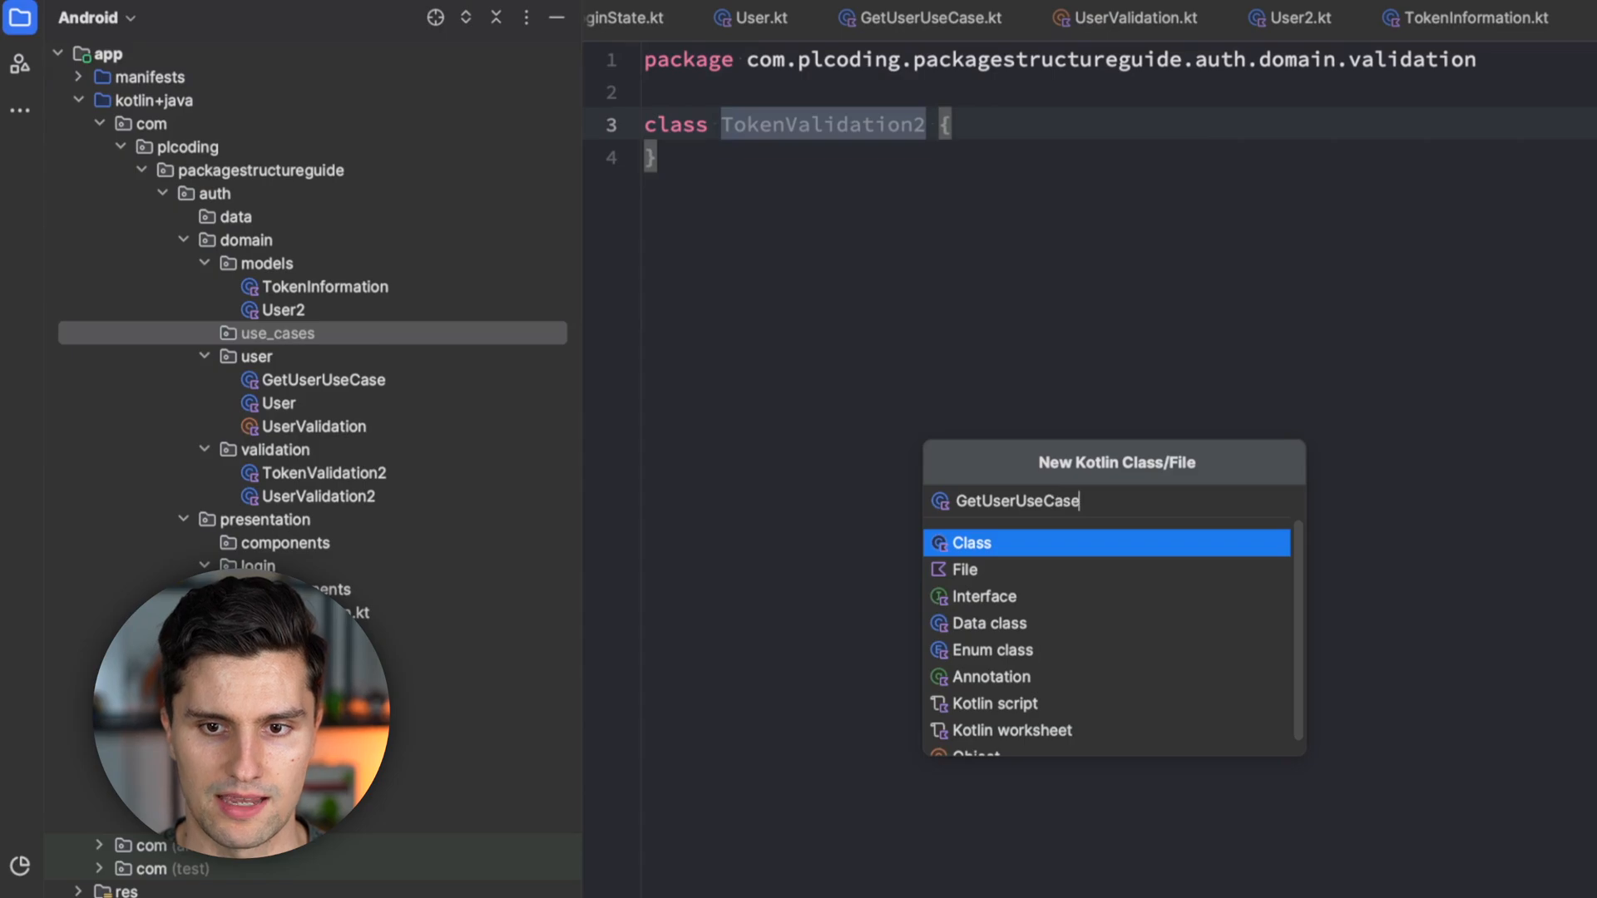
{"action": "key", "text": "Return"}
{"action": "key", "text": "alt+Insert"}
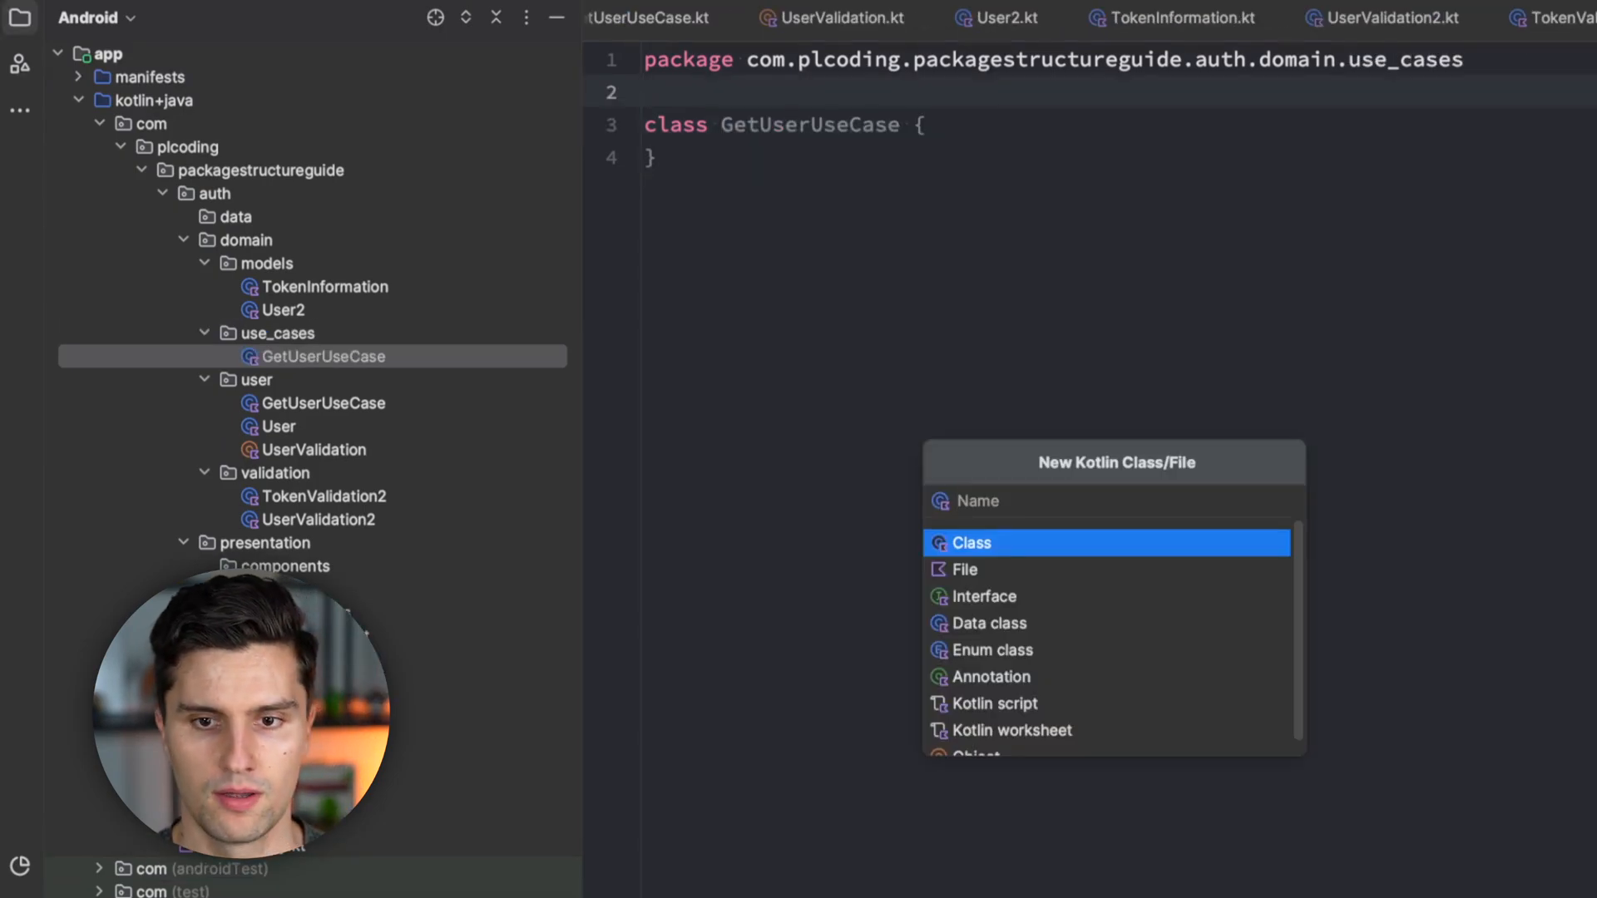
{"action": "type", "text": "RefreshTokenUse"}
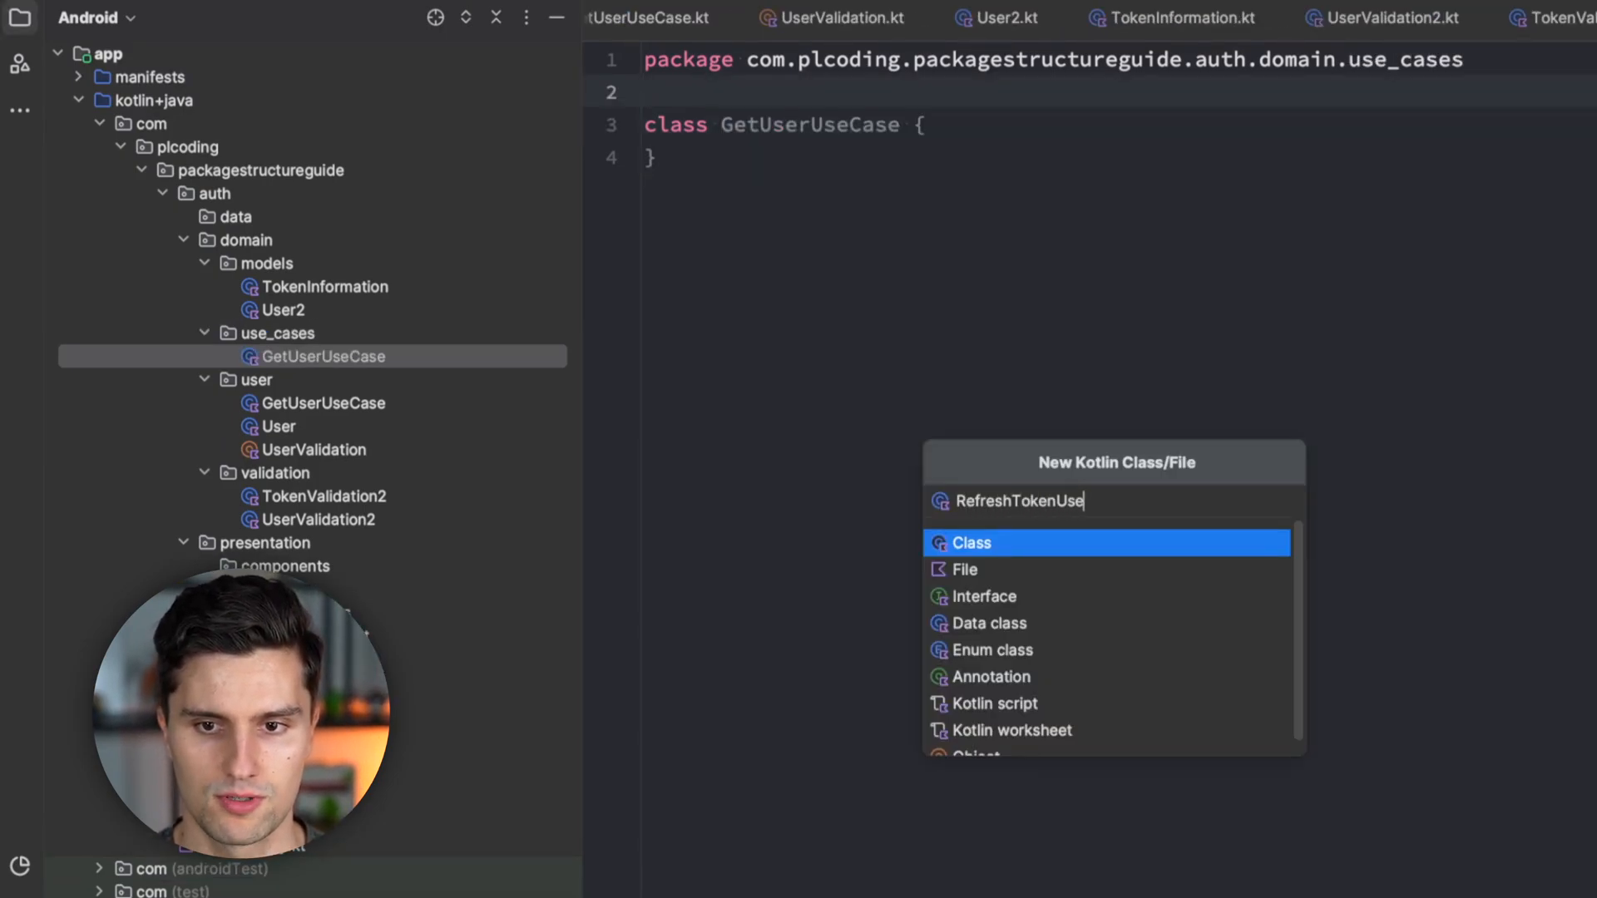
{"action": "type", "text": "Case"}
{"action": "key", "text": "Return"}
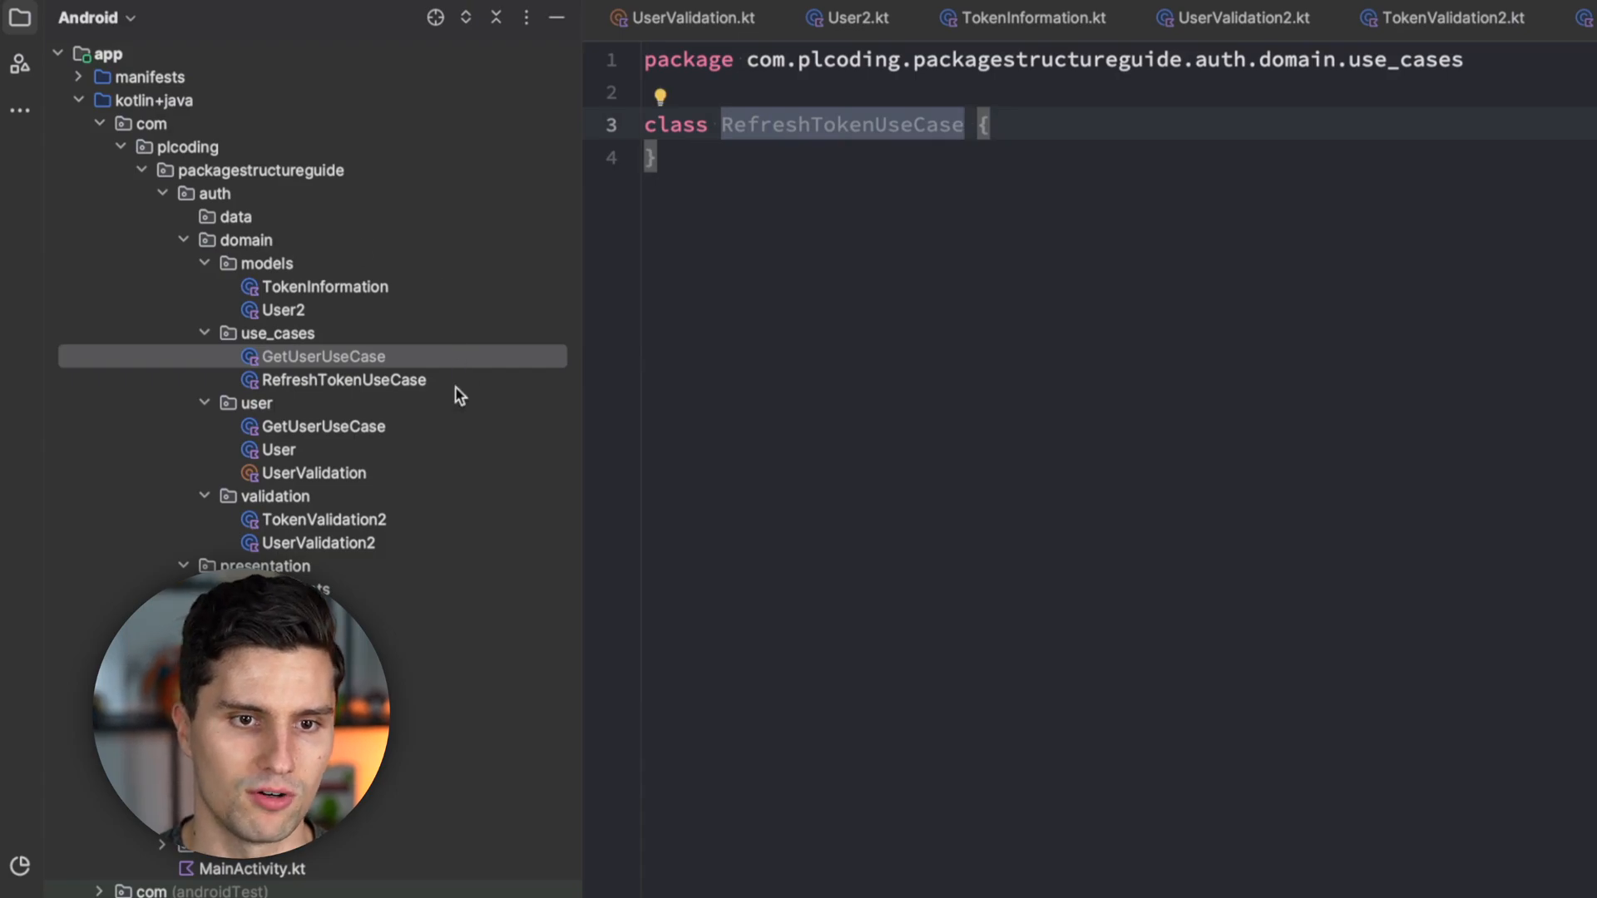
{"action": "left_click", "coordinate": [205, 403]}
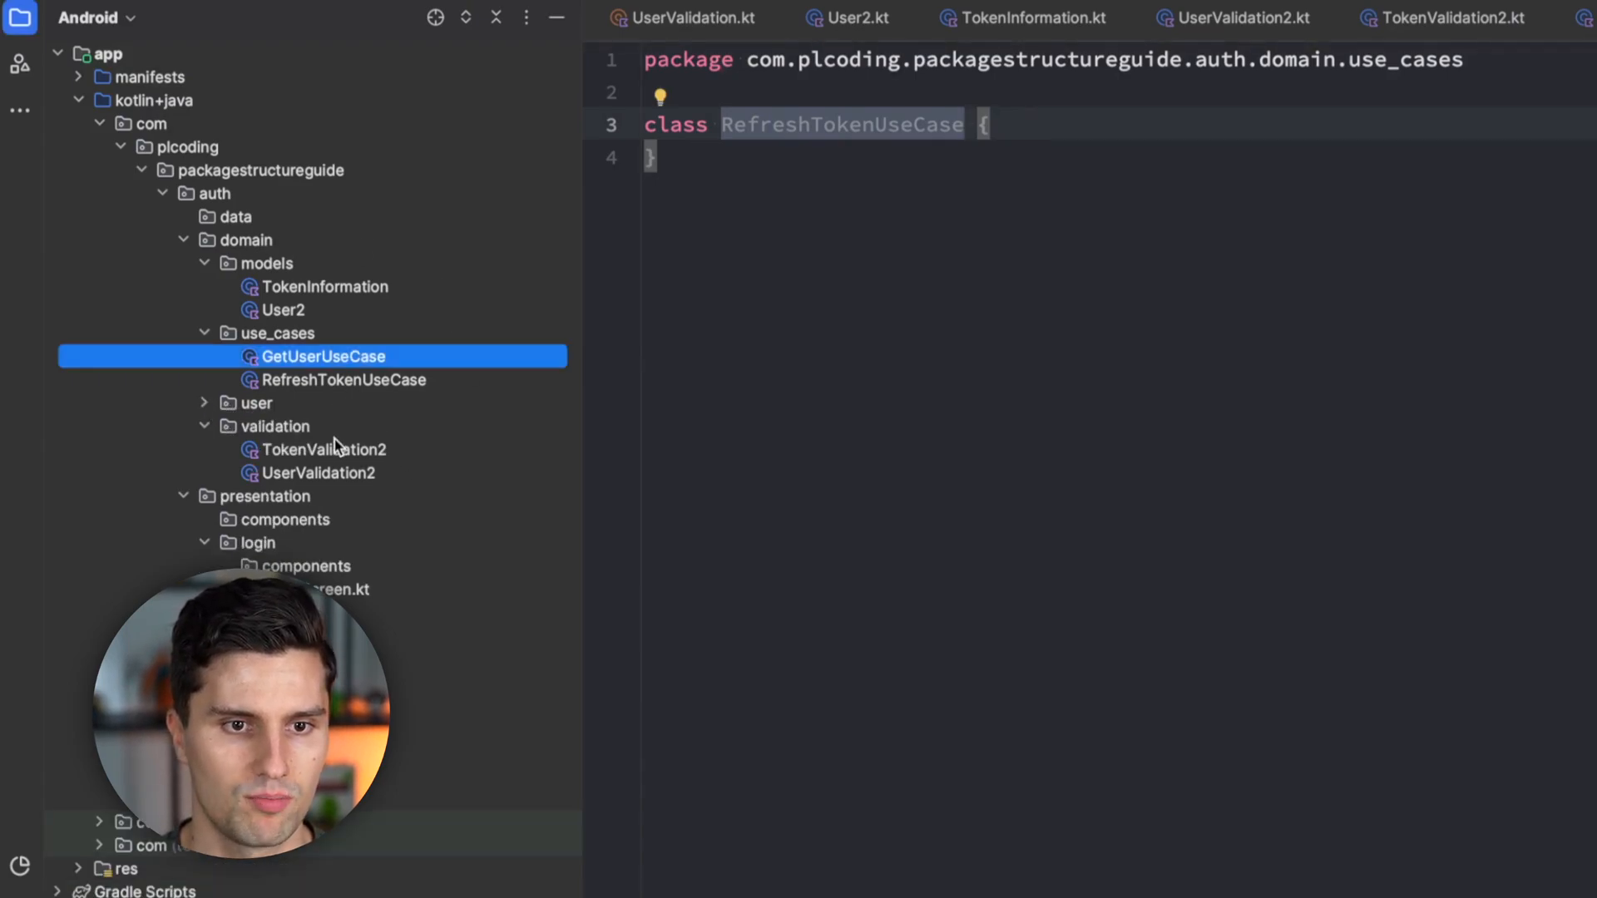
{"action": "left_click", "coordinate": [243, 403]}
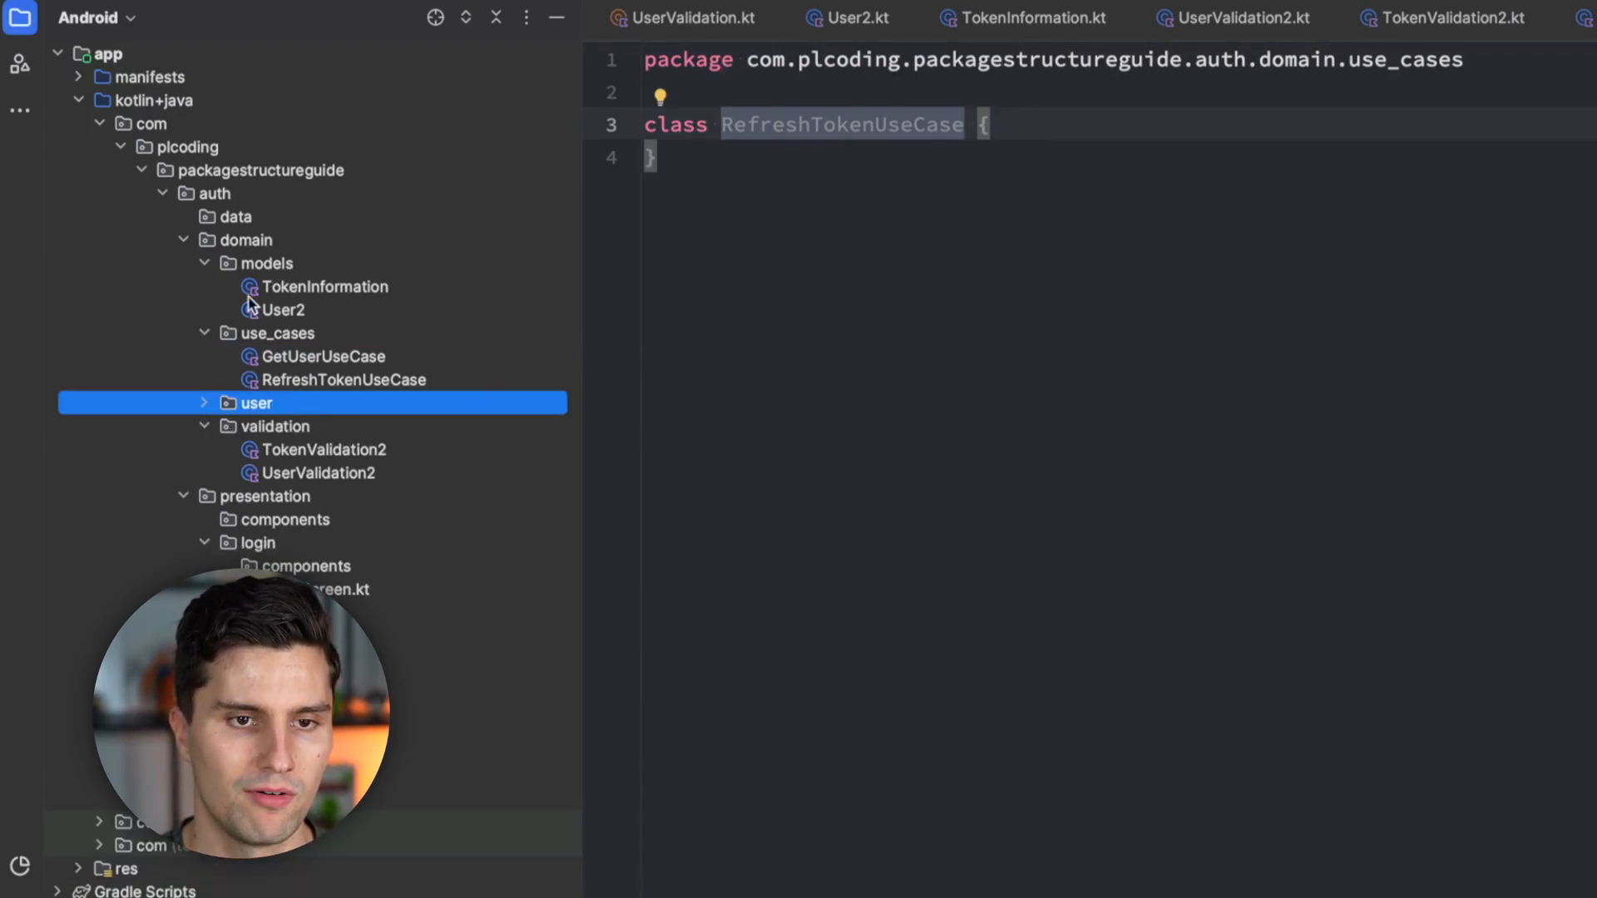
{"action": "left_click", "coordinate": [283, 260]}
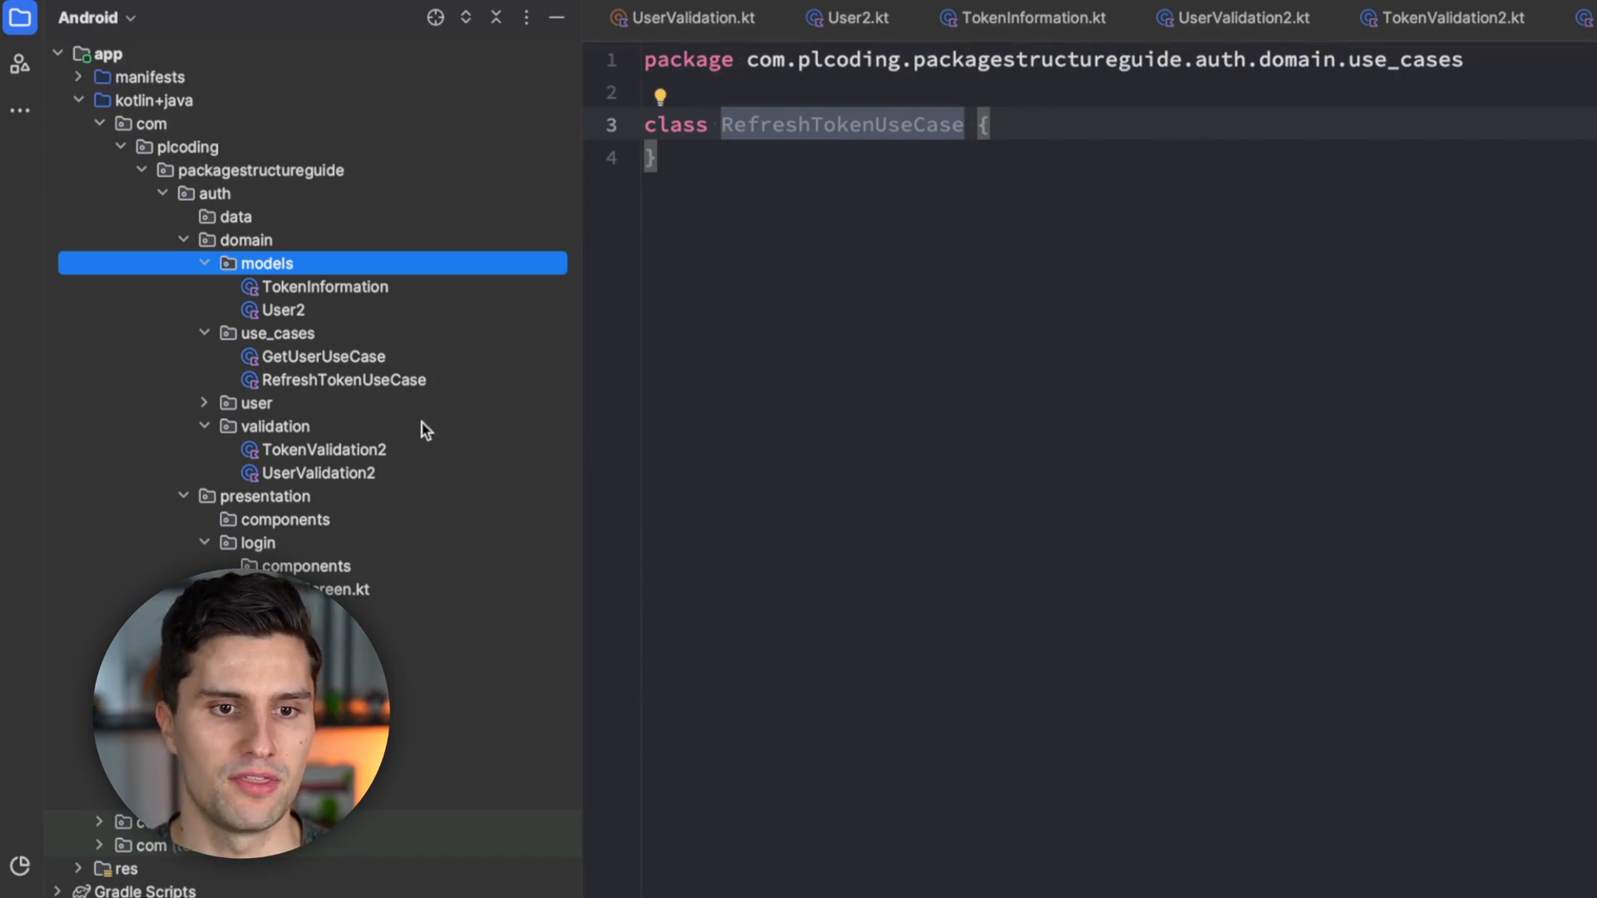
{"action": "left_click", "coordinate": [206, 403]}
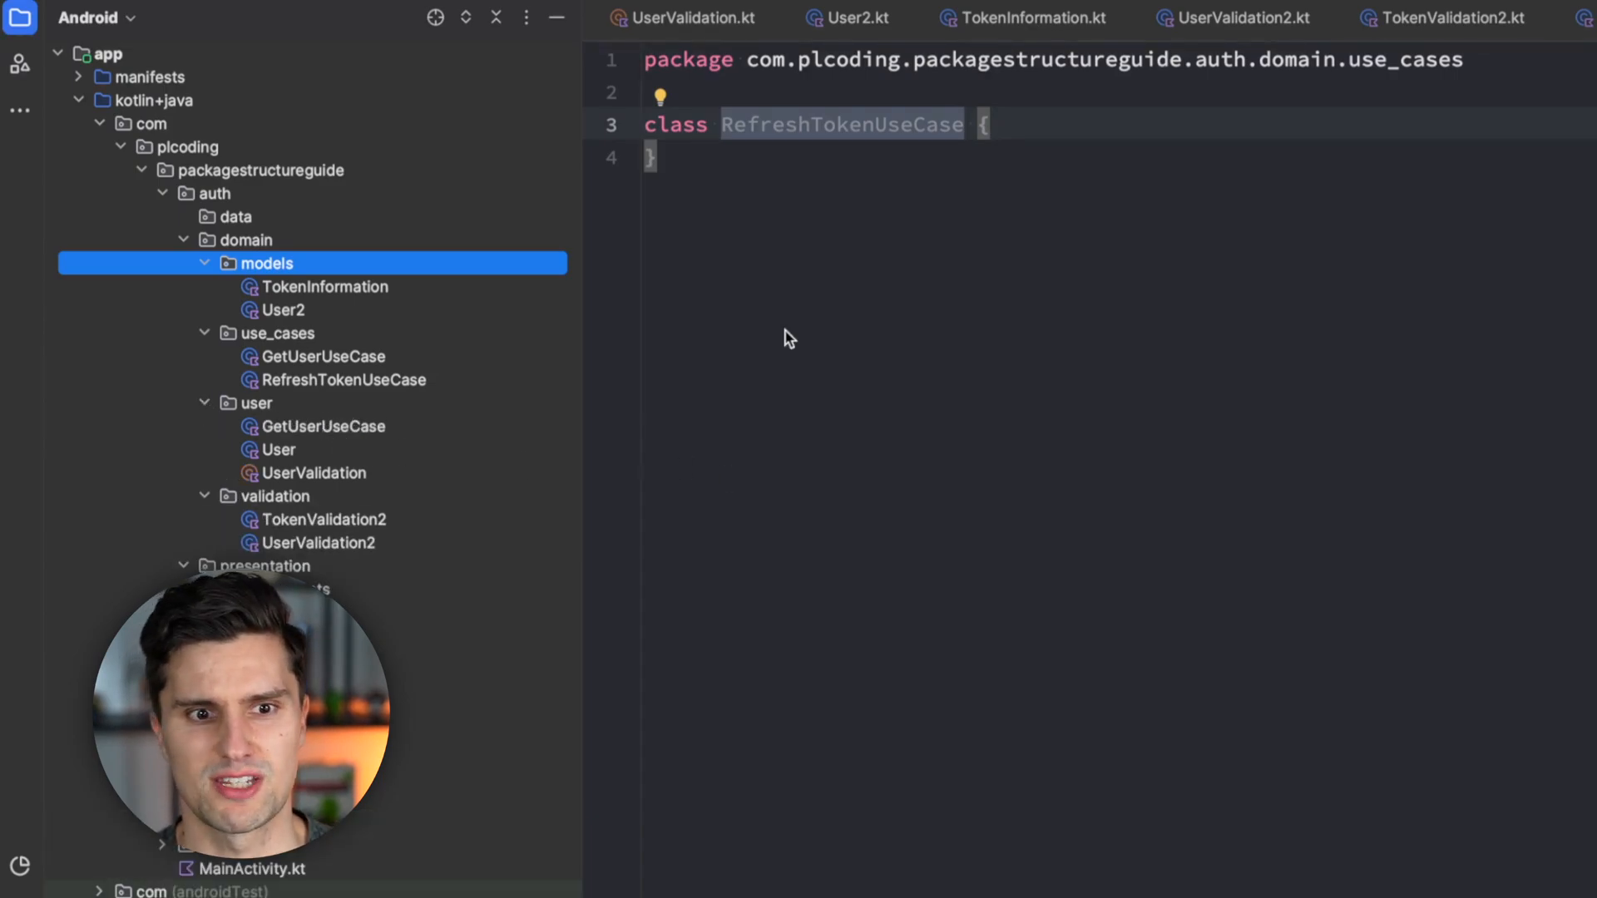
{"action": "left_click", "coordinate": [292, 401]}
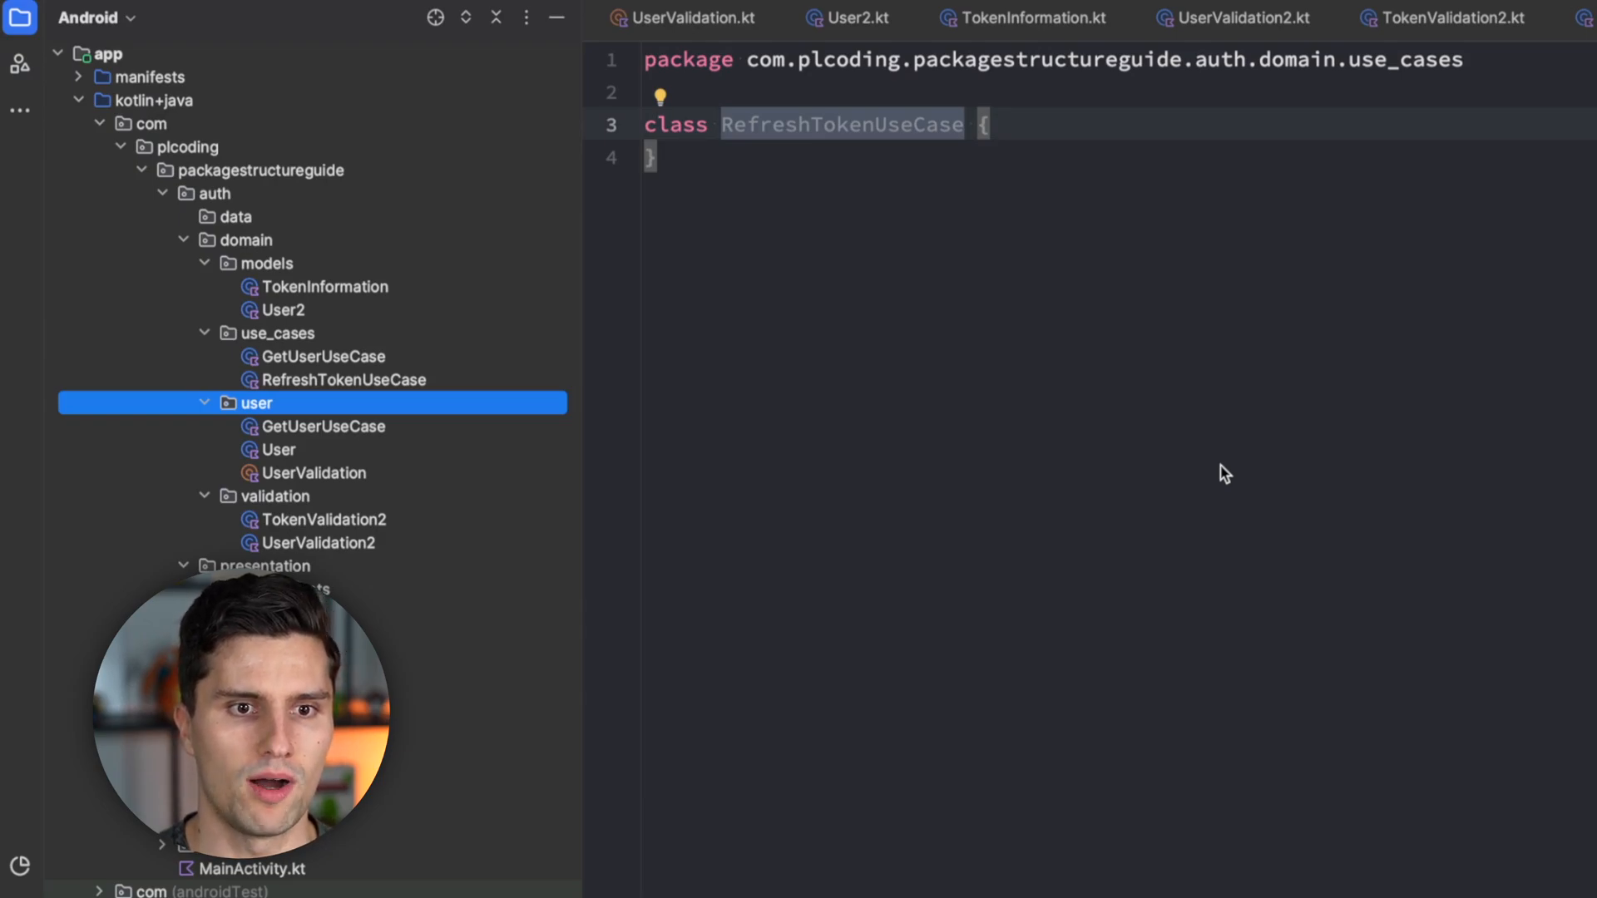
{"action": "left_click", "coordinate": [323, 263]}
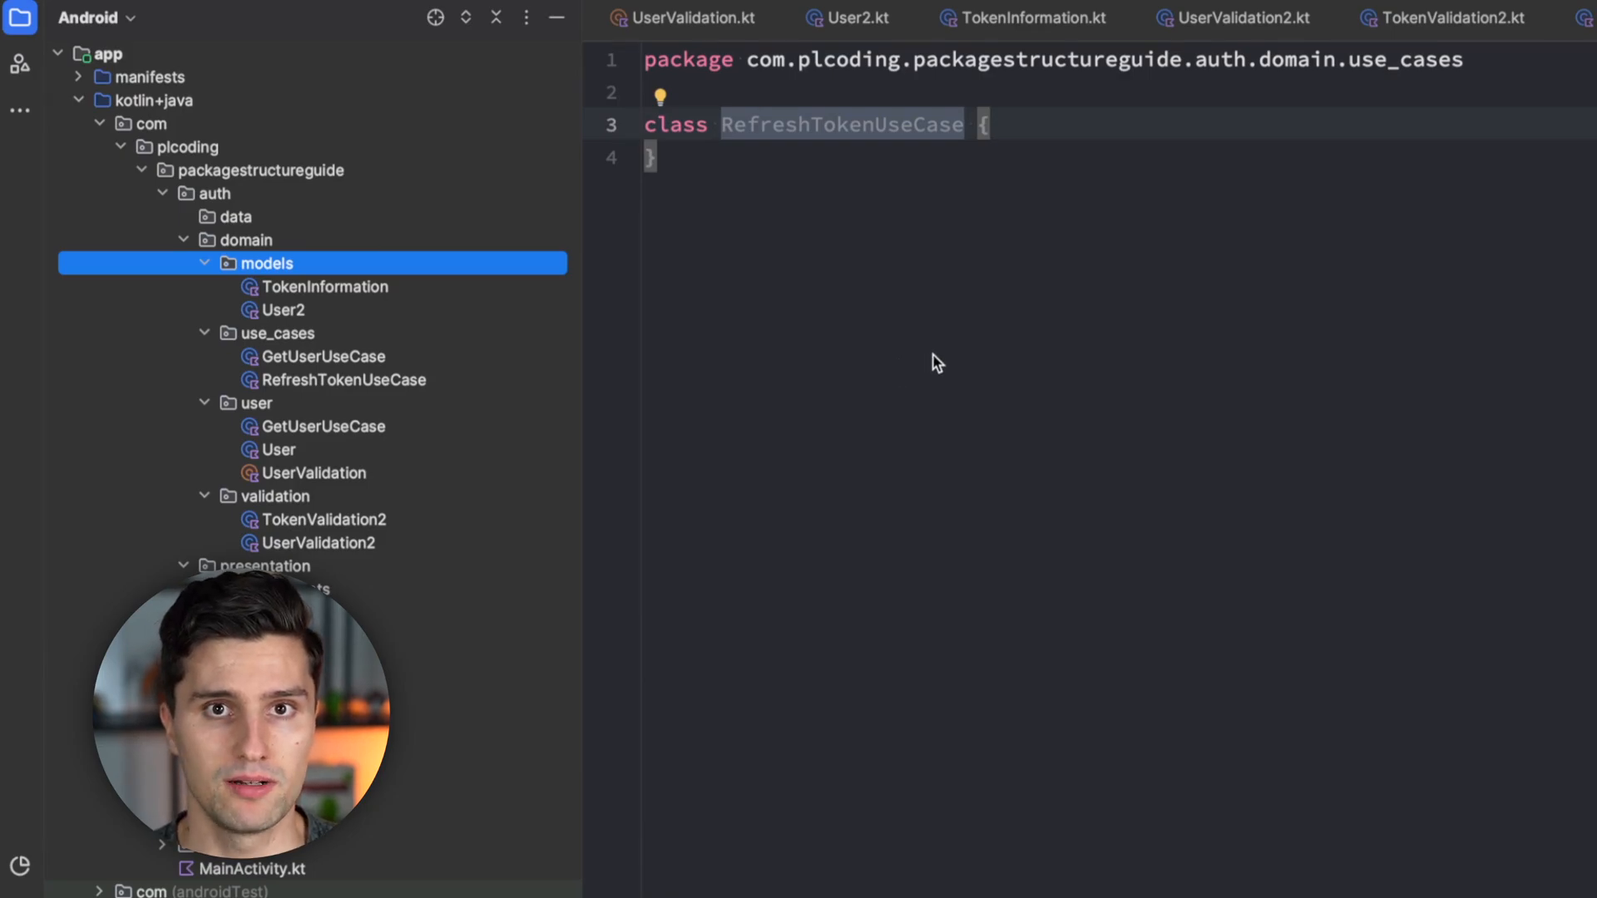
{"action": "left_click", "coordinate": [233, 195]}
{"action": "left_click", "coordinate": [237, 241]}
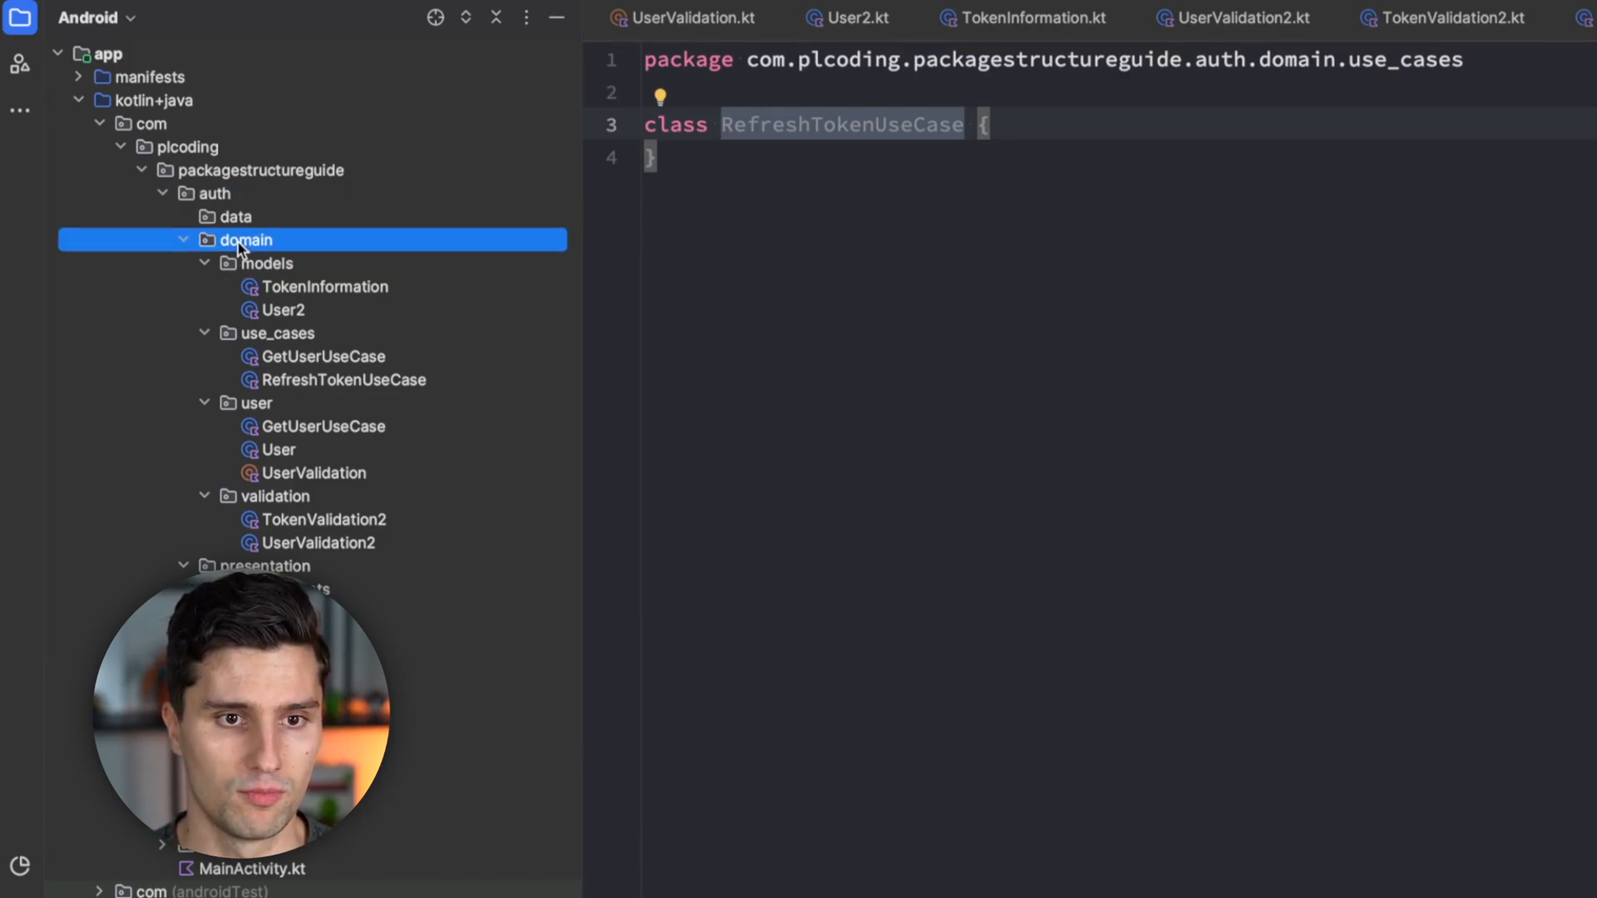
{"action": "left_click", "coordinate": [286, 268]}
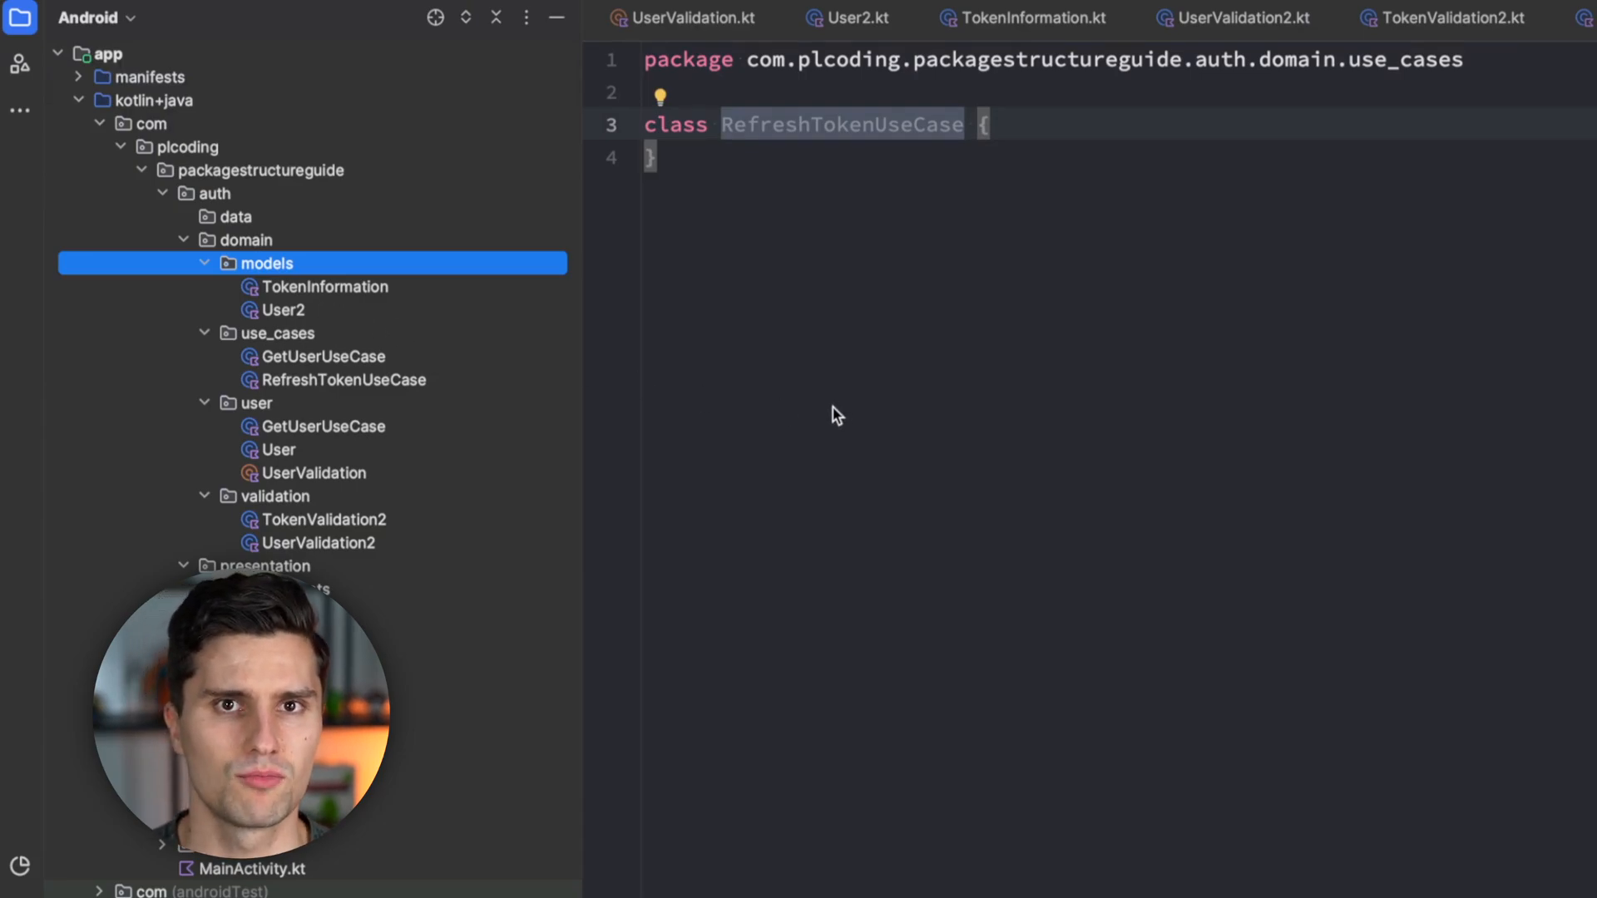
{"action": "left_click", "coordinate": [290, 196]}
{"action": "left_click", "coordinate": [270, 239]}
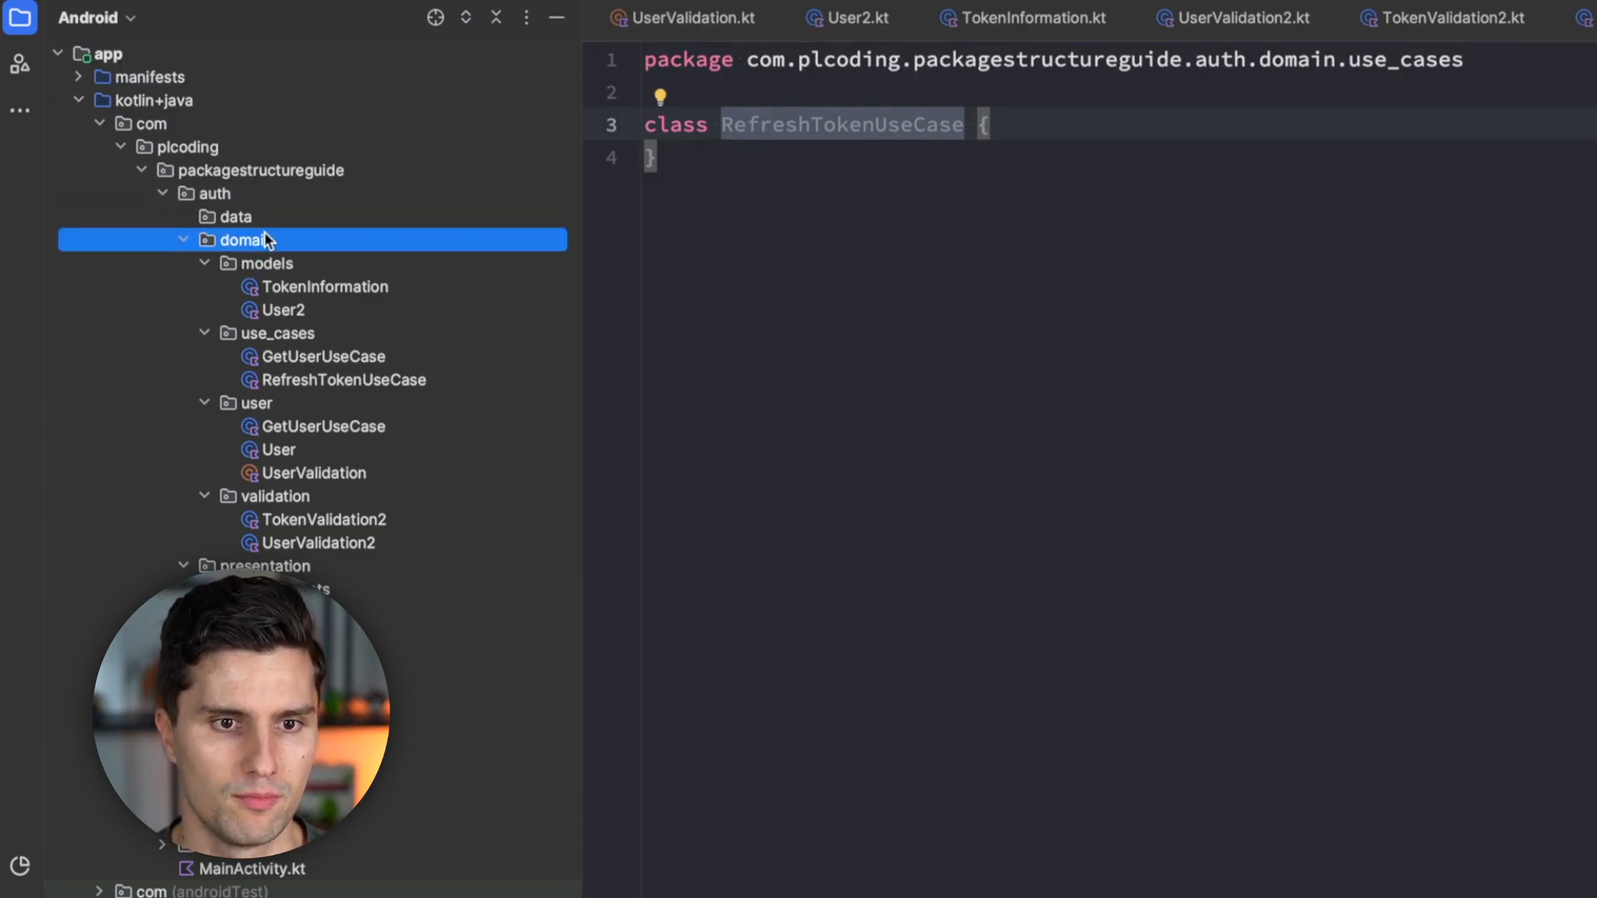
{"action": "left_click", "coordinate": [259, 402]}
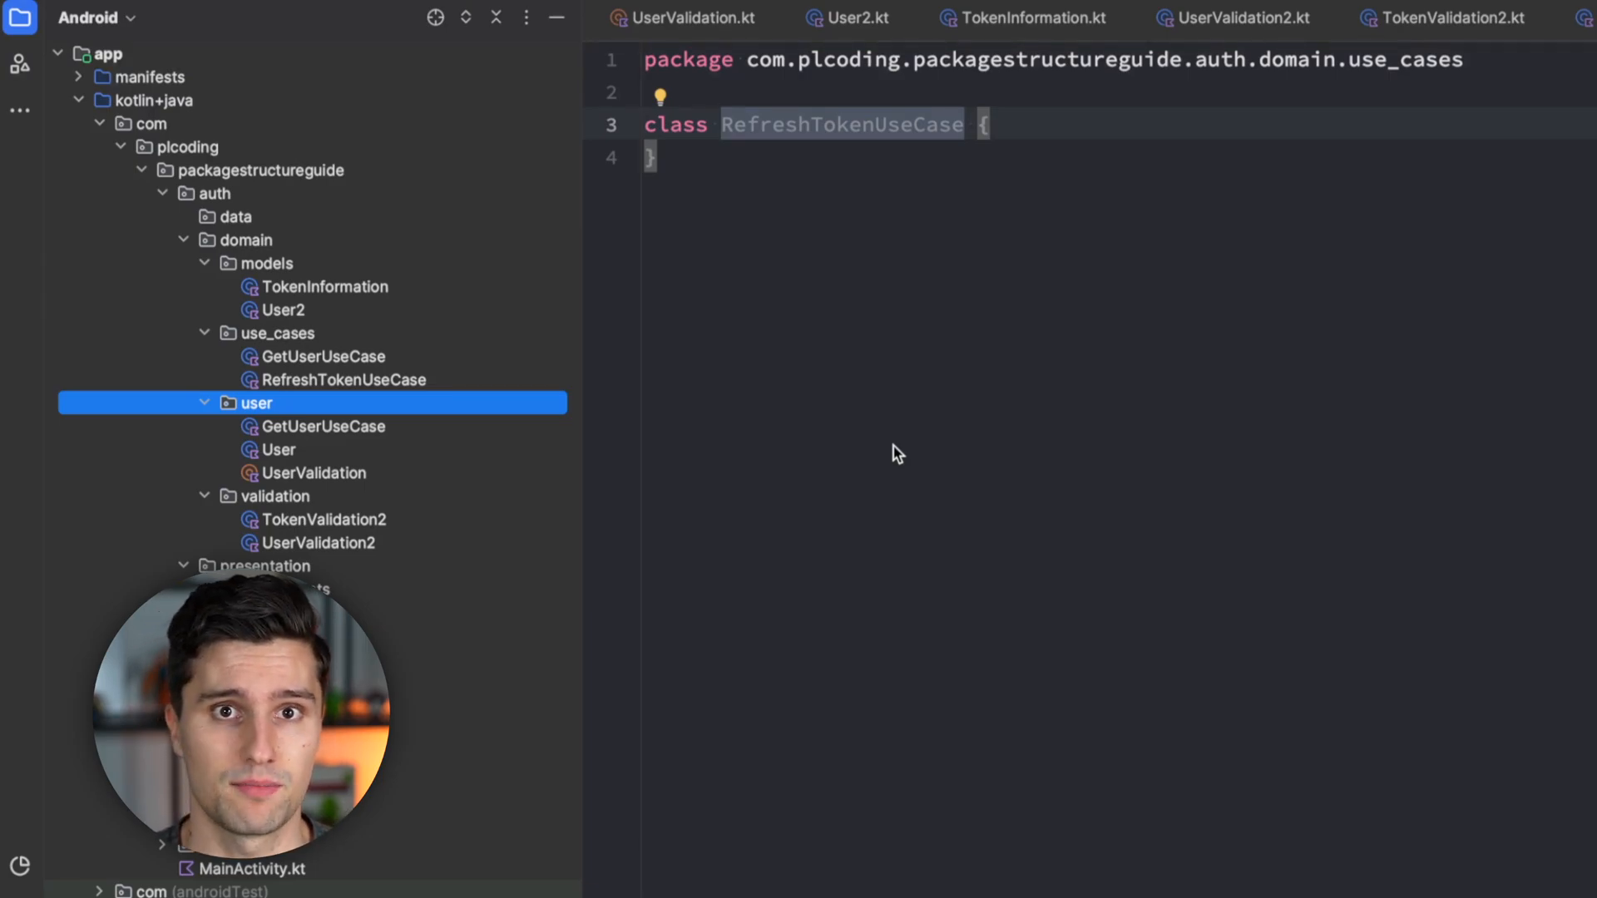
Collapse the domain subpackages and create a di package inside auth.
{"action": "left_click", "coordinate": [203, 264]}
{"action": "left_click", "coordinate": [203, 310]}
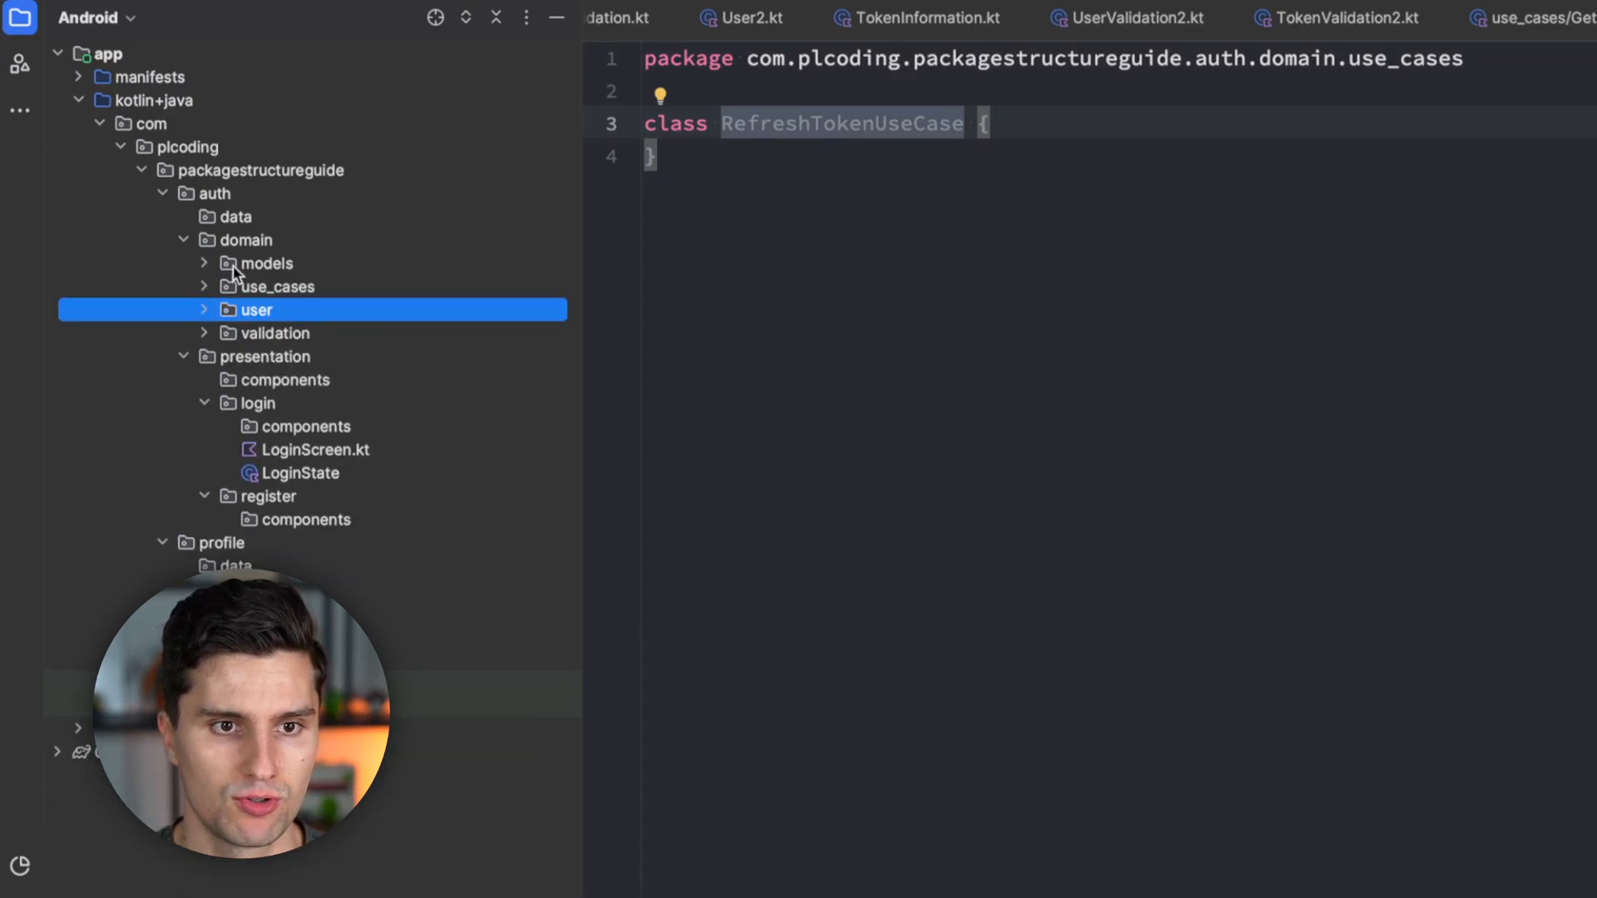
{"action": "left_click", "coordinate": [248, 220]}
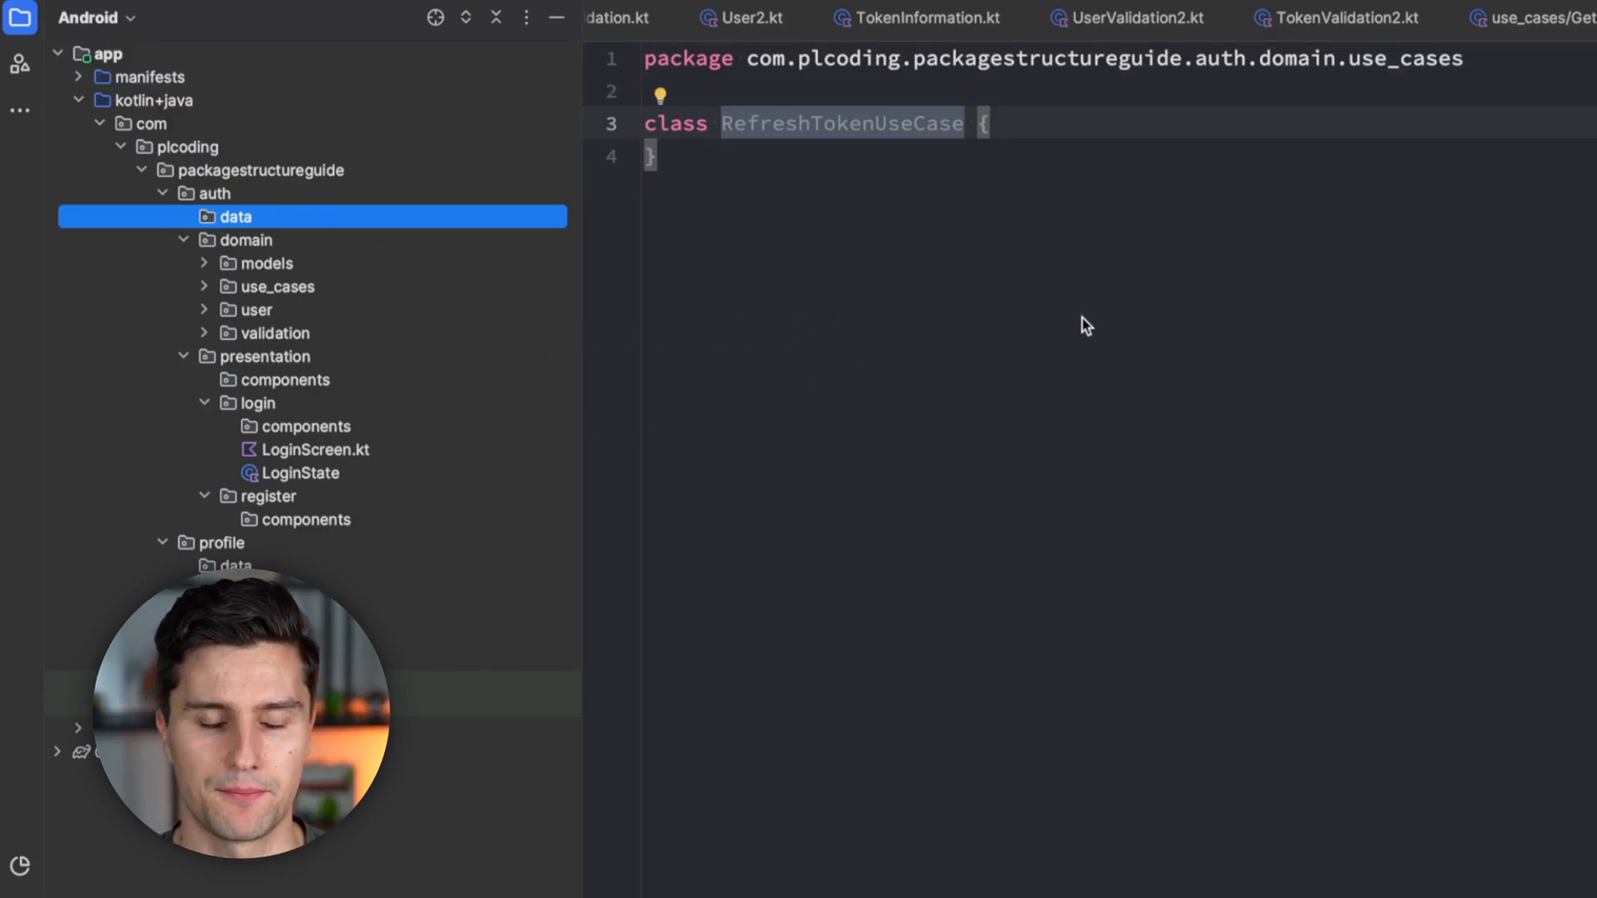
{"action": "key", "text": "Up"}
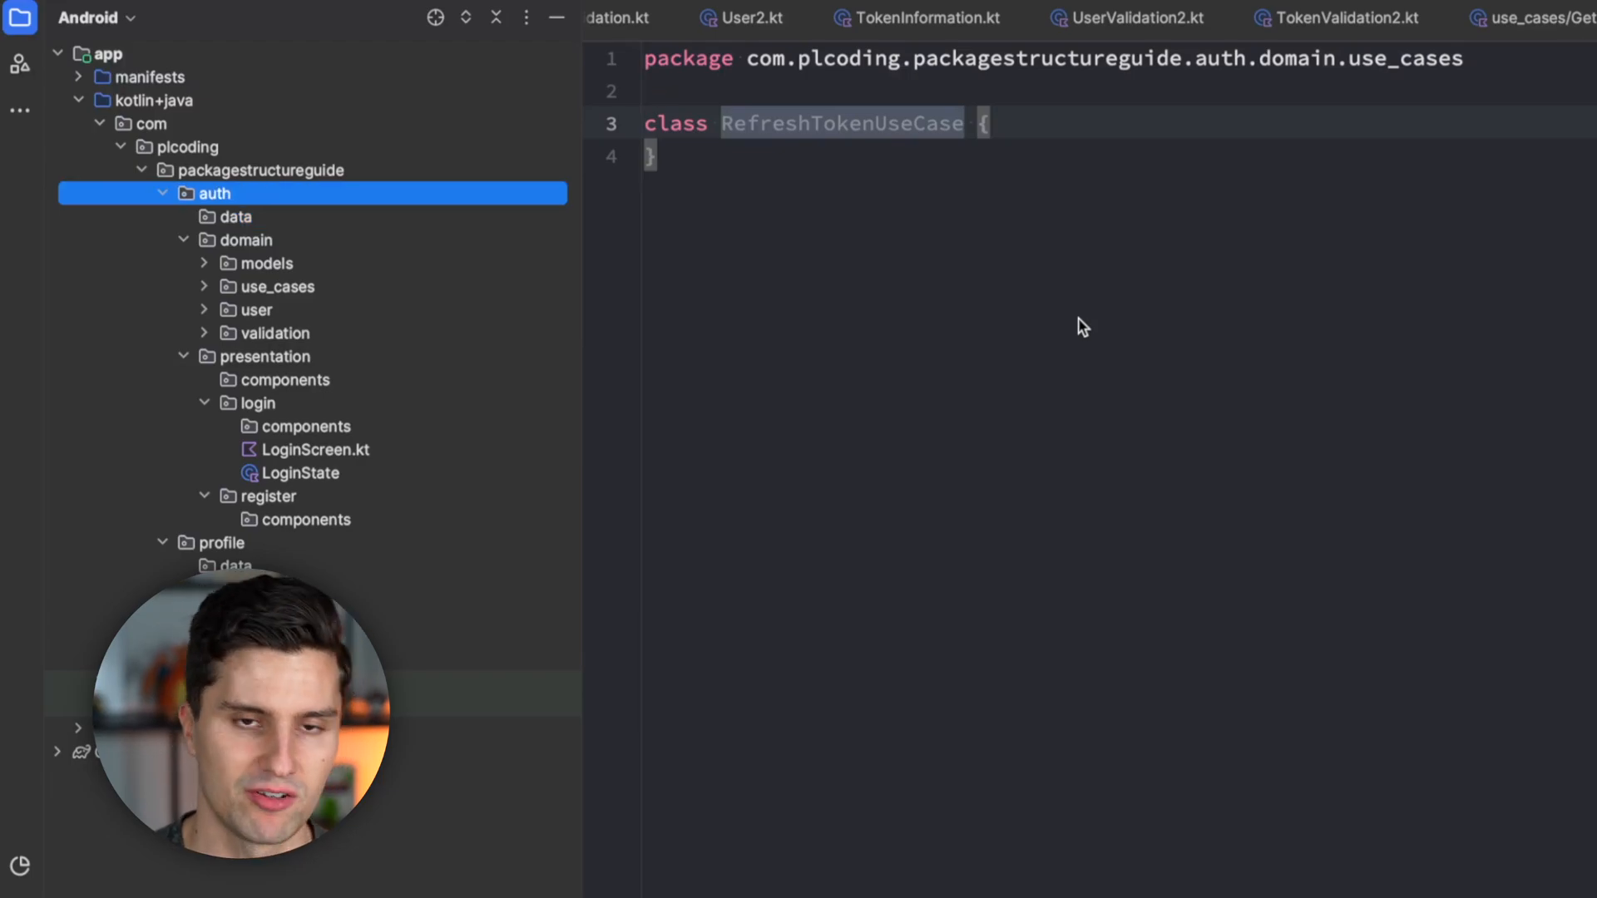
{"action": "key", "text": "alt+Insert"}
{"action": "type", "text": "di"}
{"action": "key", "text": "Return"}
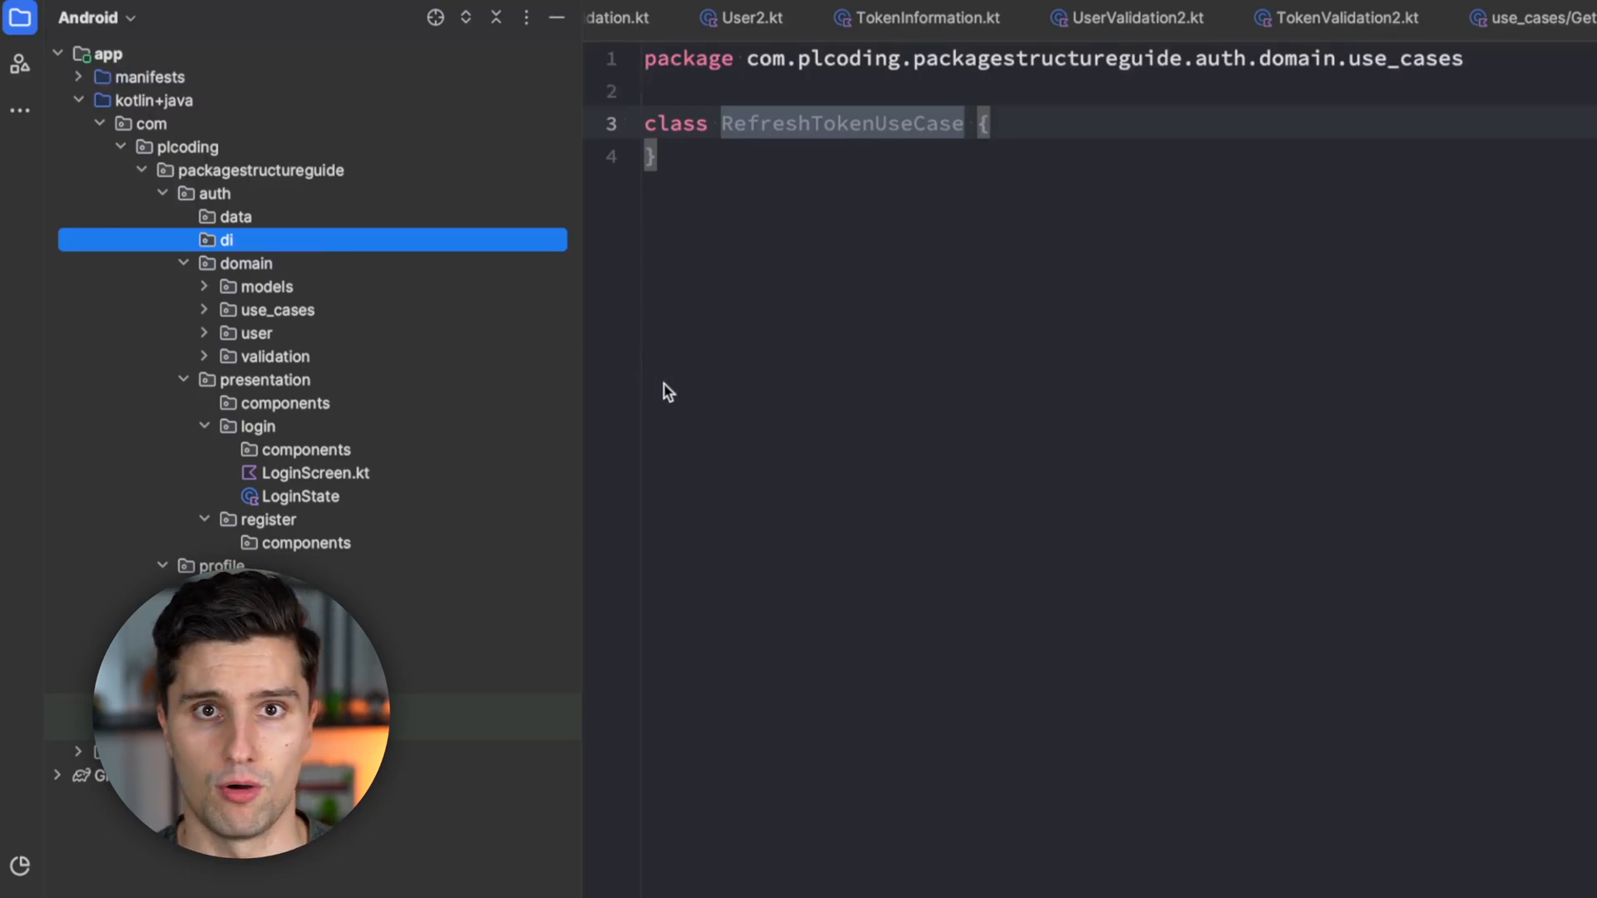
Create an AuthModule object in di with a placeholder provideAuthRepository function, then fold auth.
{"action": "key", "text": "alt+Insert"}
{"action": "type", "text": "Au"}
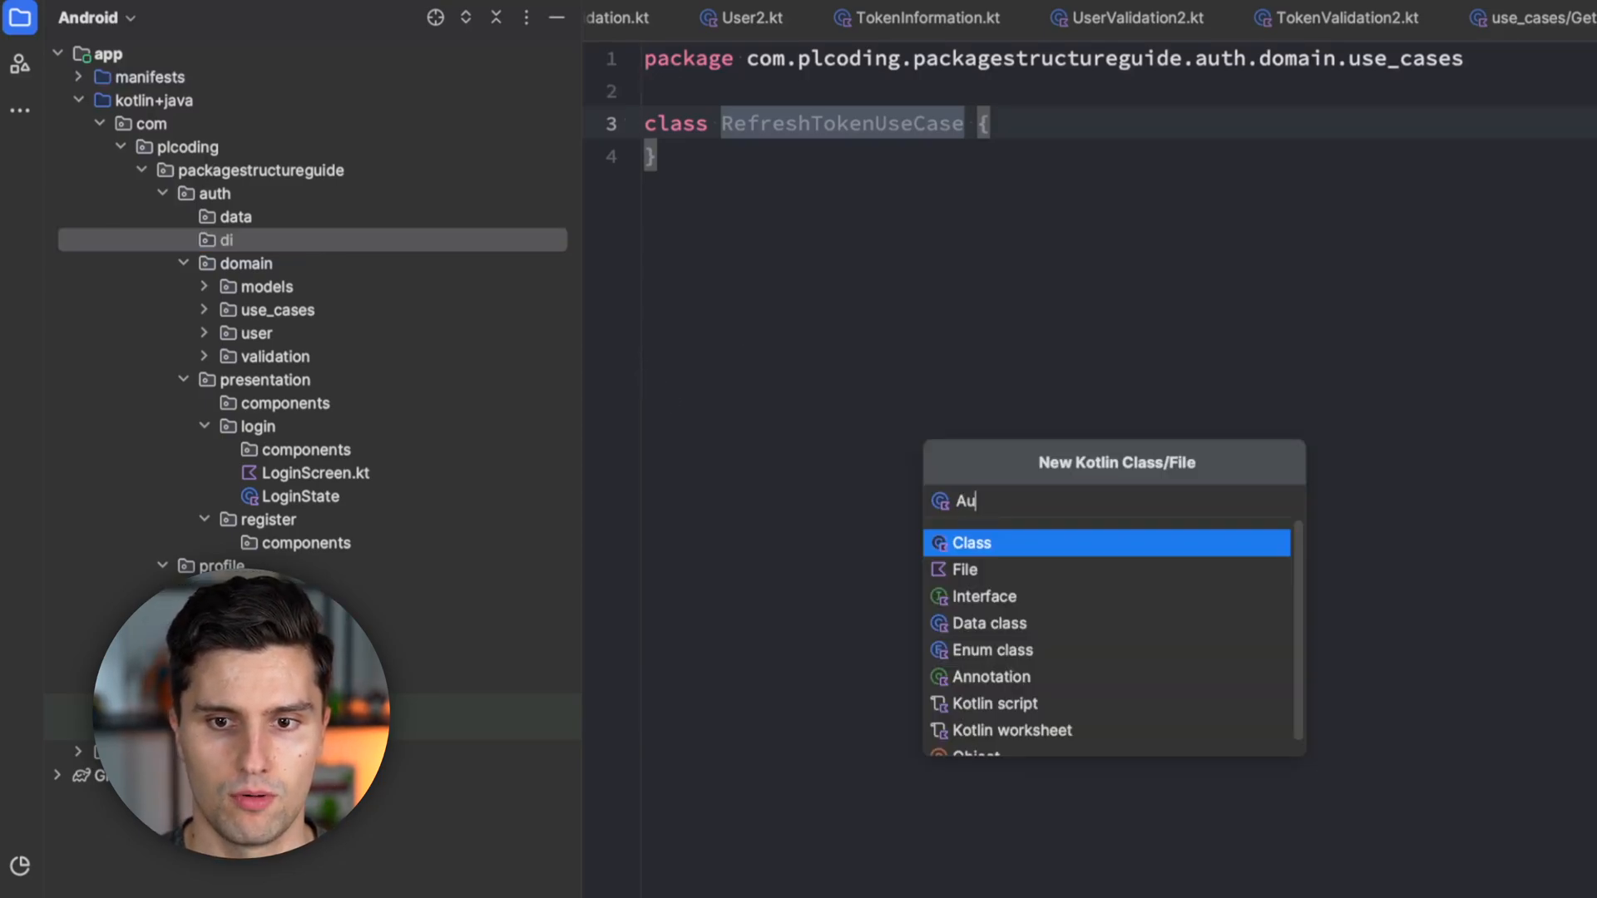
{"action": "type", "text": "thModule"}
{"action": "key", "text": "Up"}
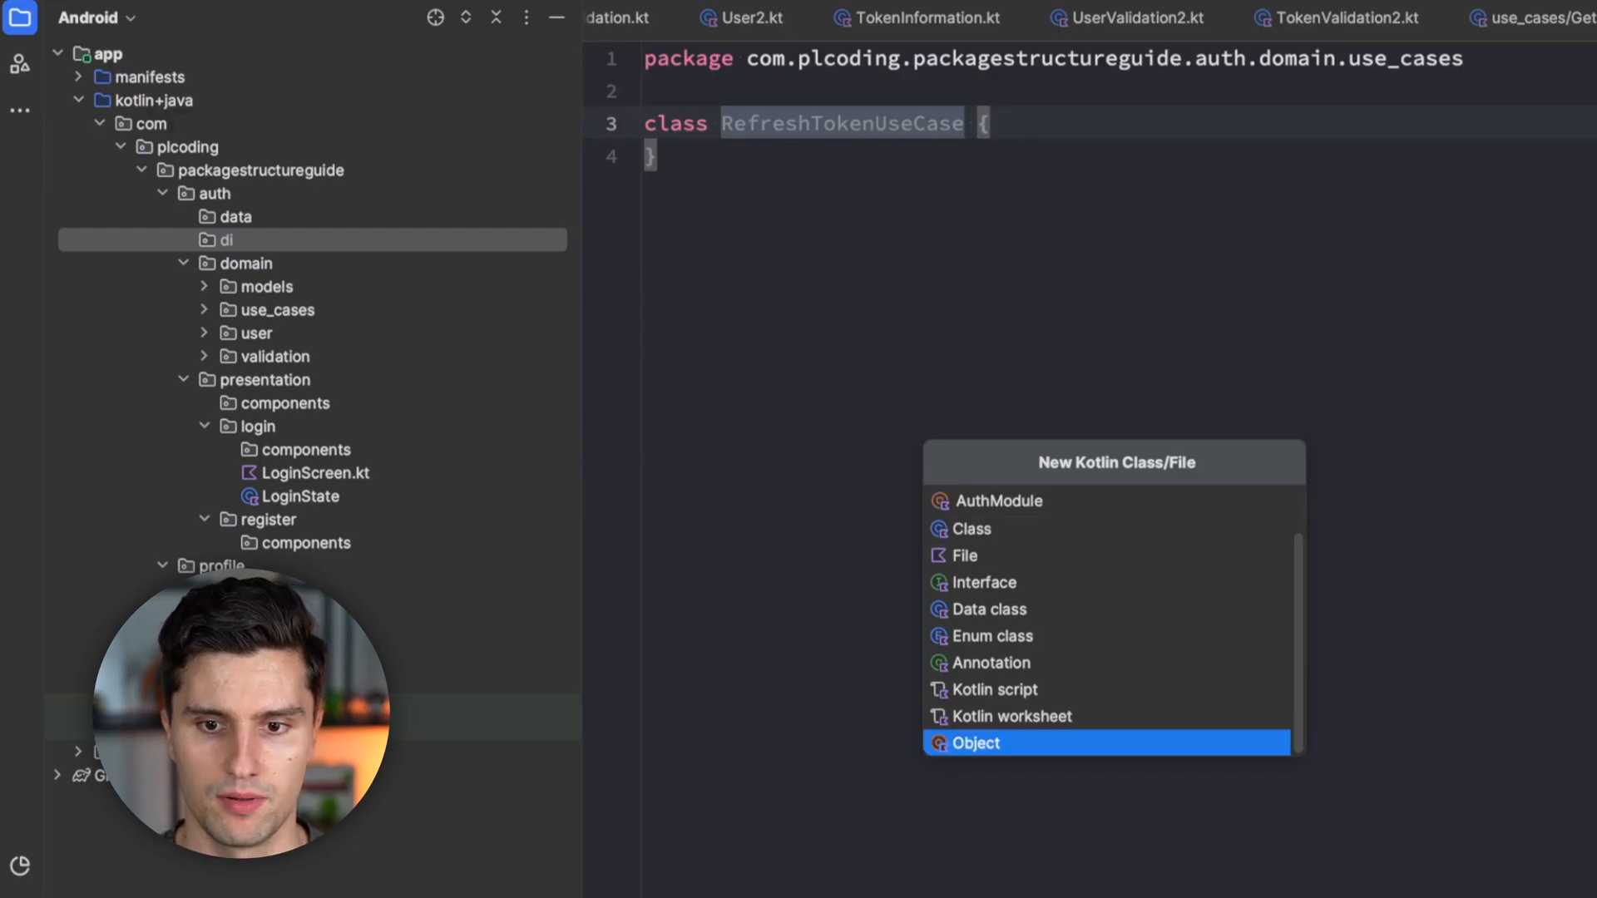
{"action": "key", "text": "Return"}
{"action": "key", "text": "shift+Return"}
{"action": "type", "text": "fun "}
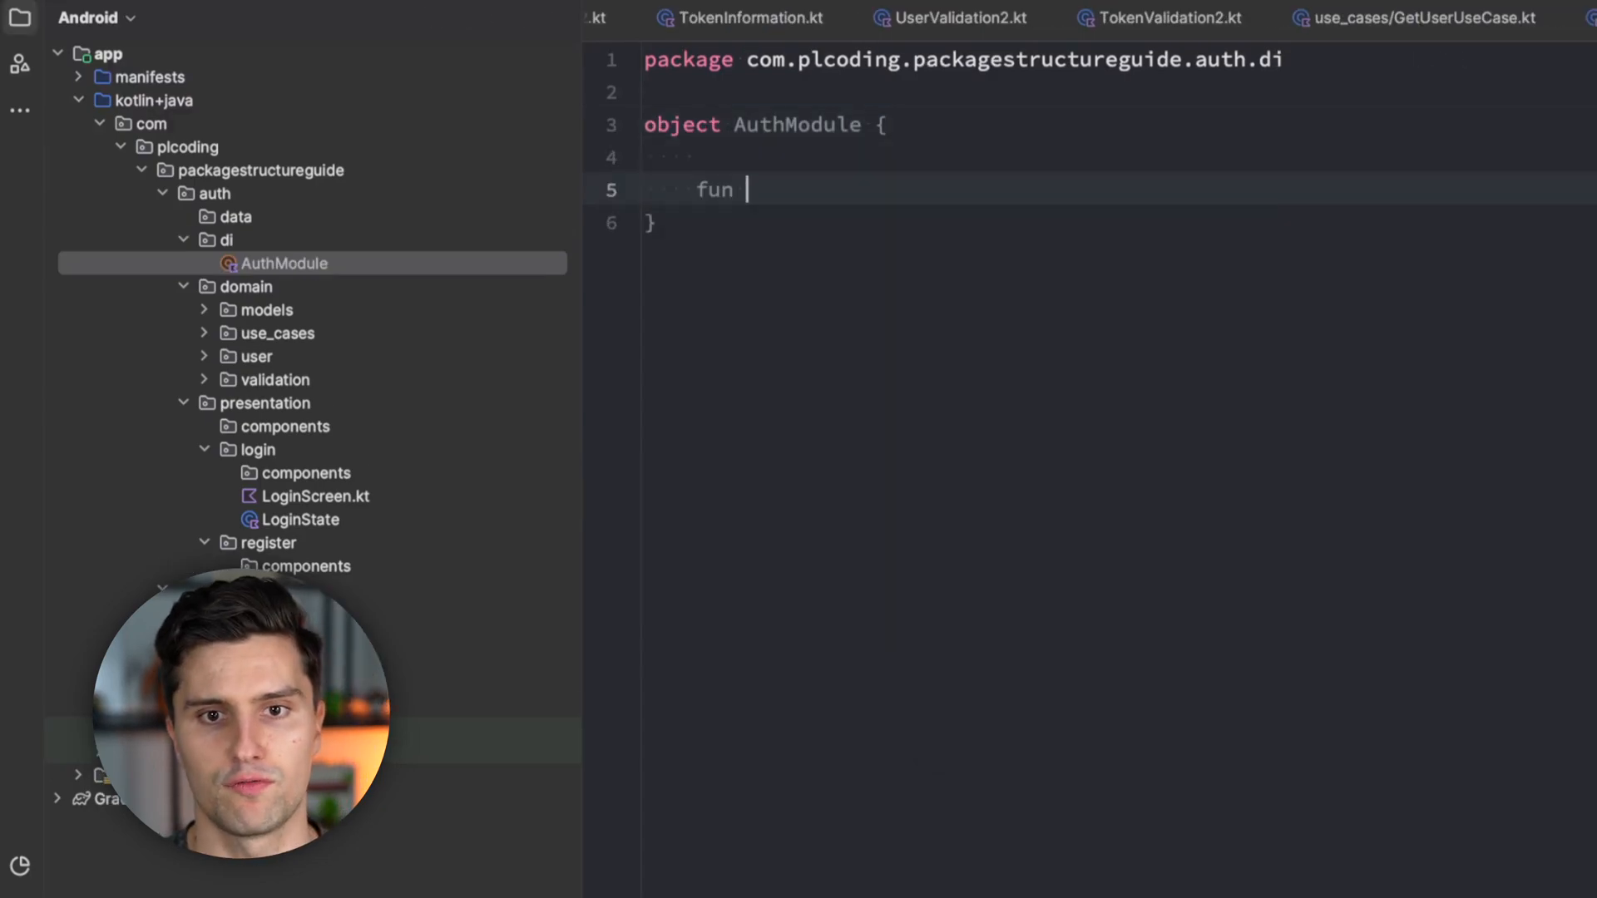
{"action": "type", "text": "provideAuthReposit"}
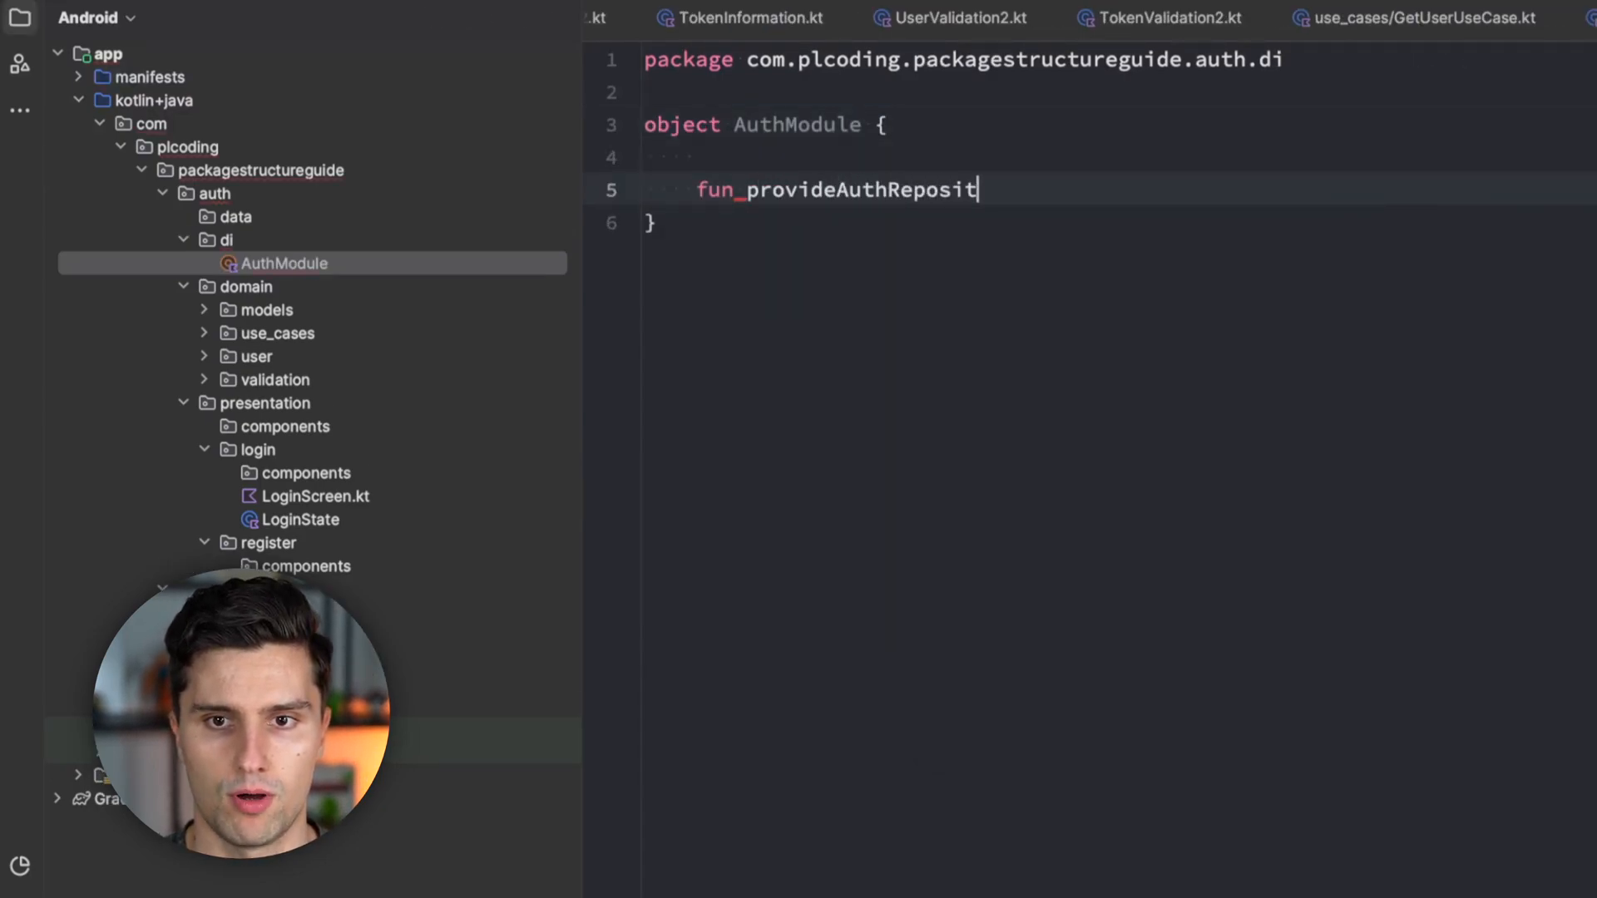
{"action": "type", "text": "ory() = Unit"}
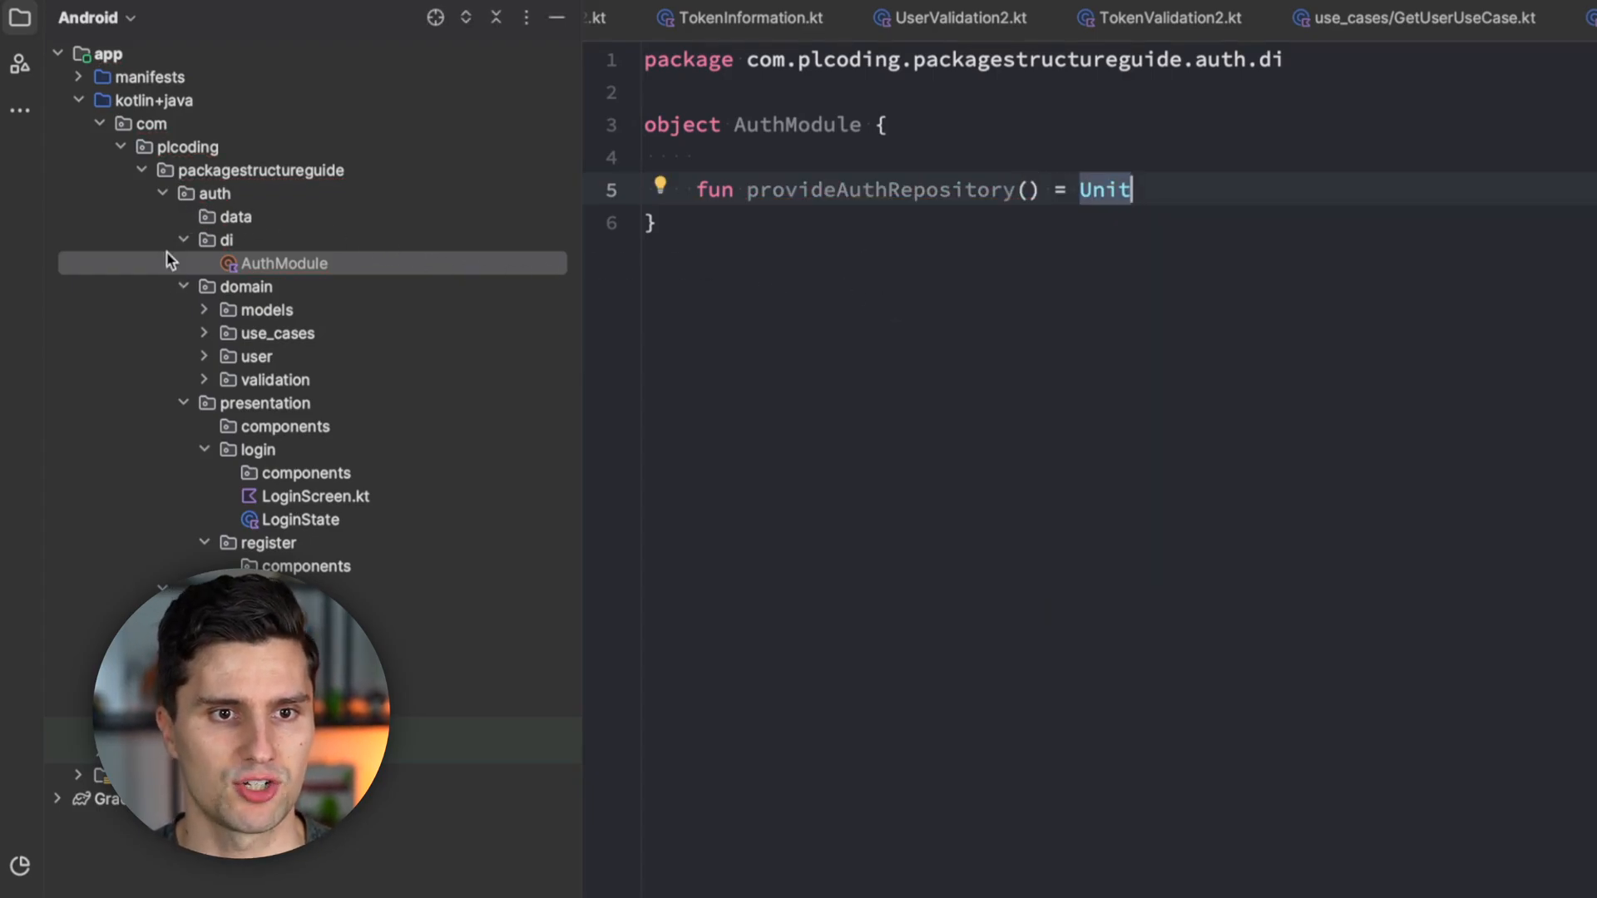
{"action": "left_click", "coordinate": [161, 191]}
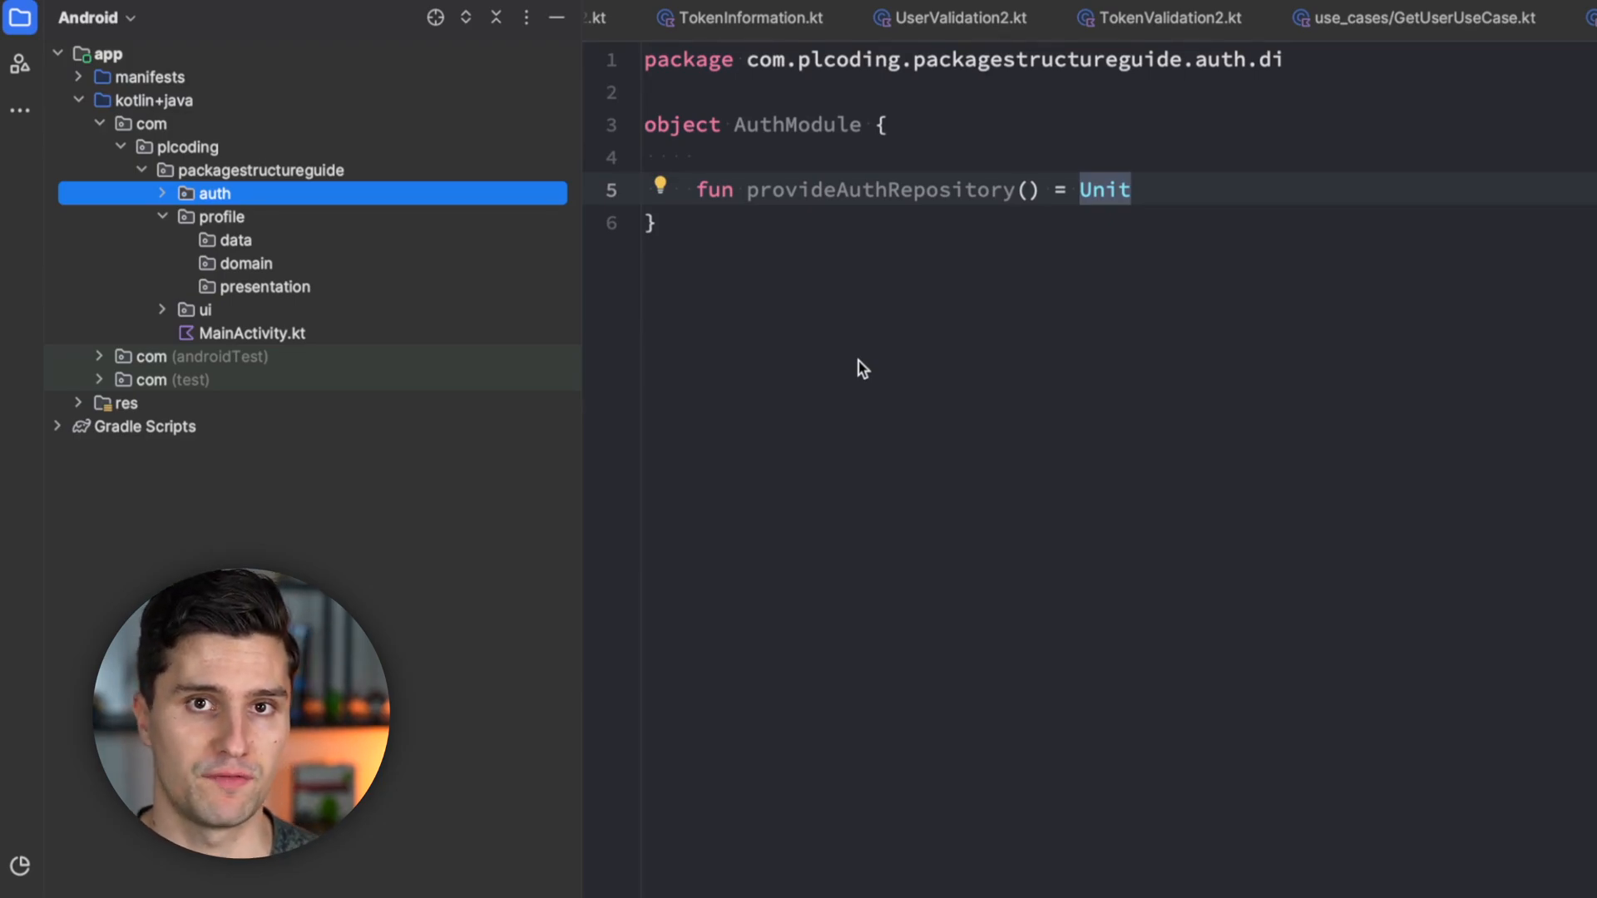
Create a core package at the packagestructureguide root.
{"action": "left_click", "coordinate": [233, 218]}
{"action": "left_click", "coordinate": [228, 195]}
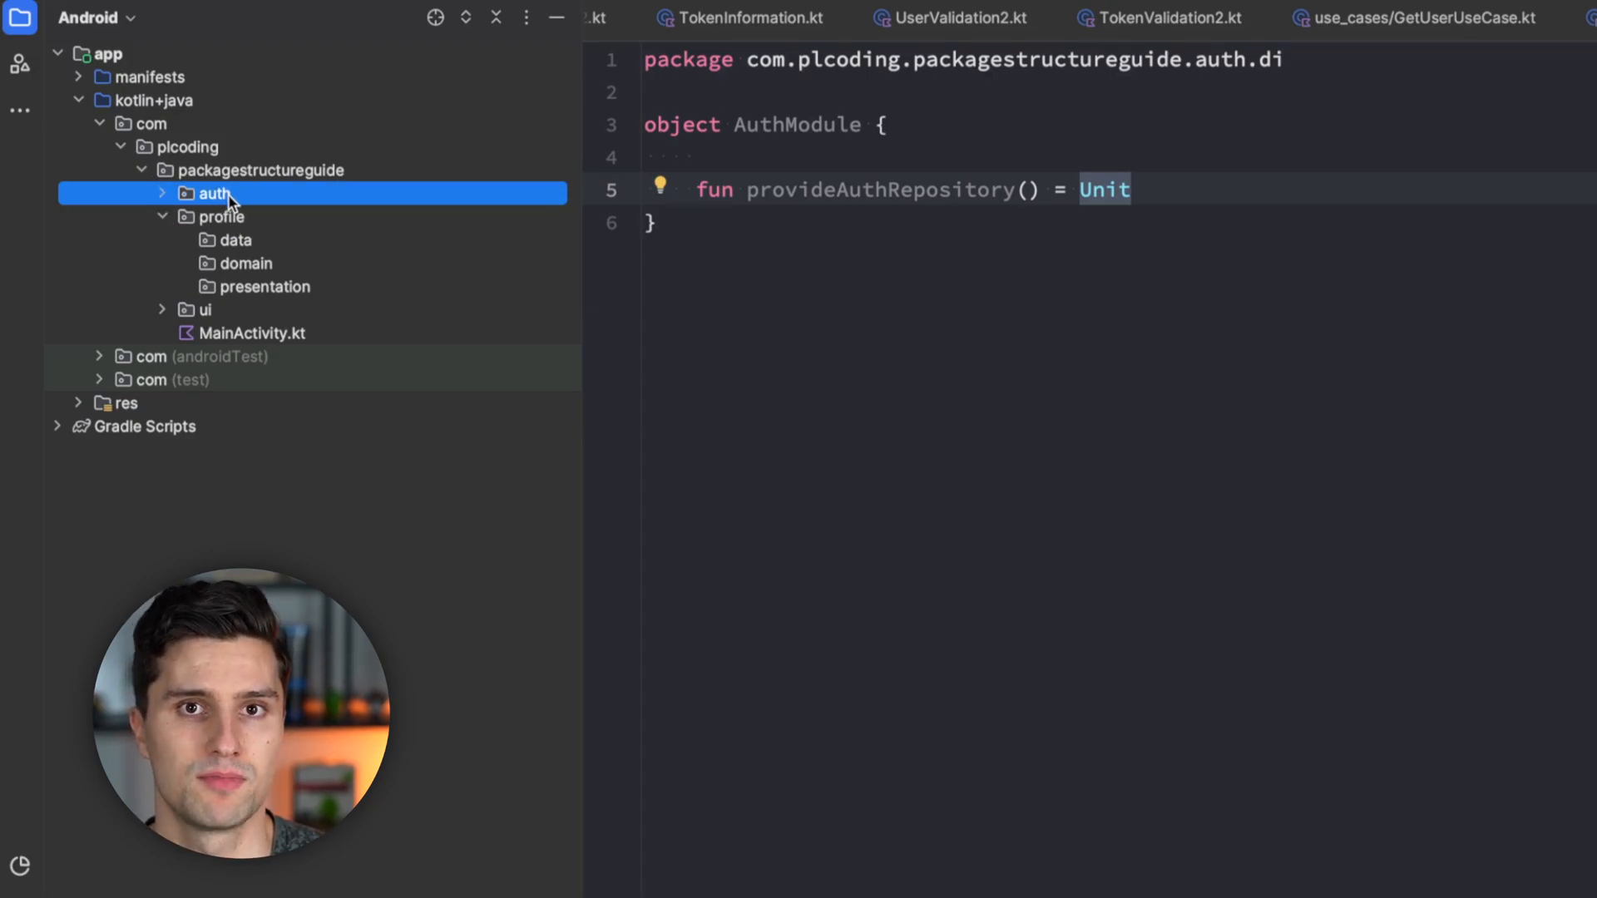
{"action": "left_click", "coordinate": [262, 170]}
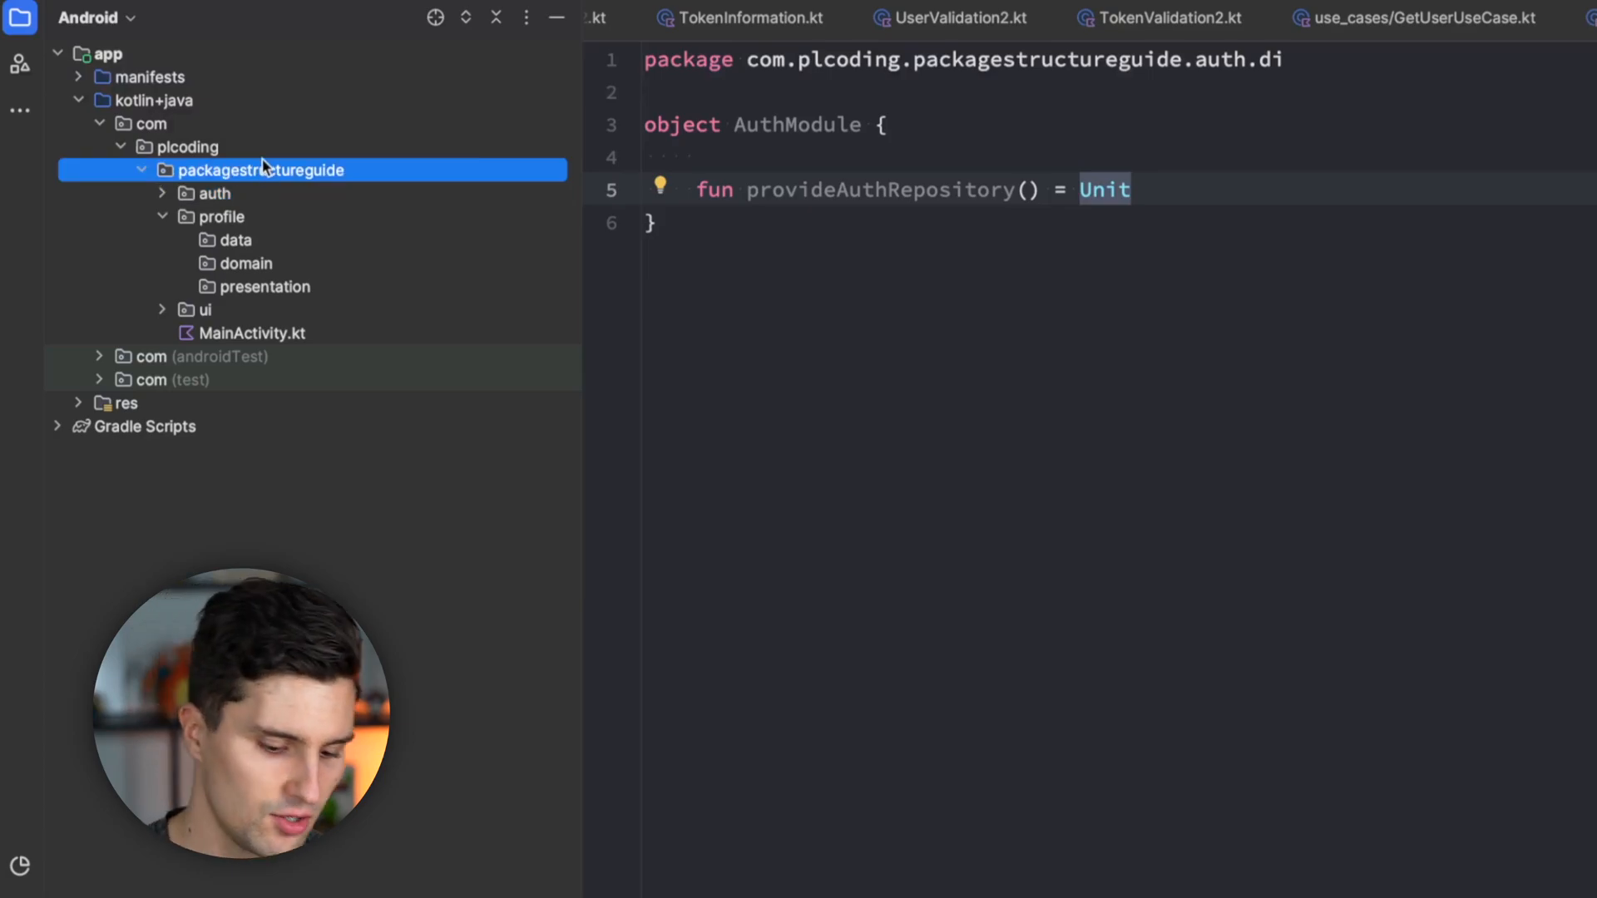
{"action": "key", "text": "alt+Insert"}
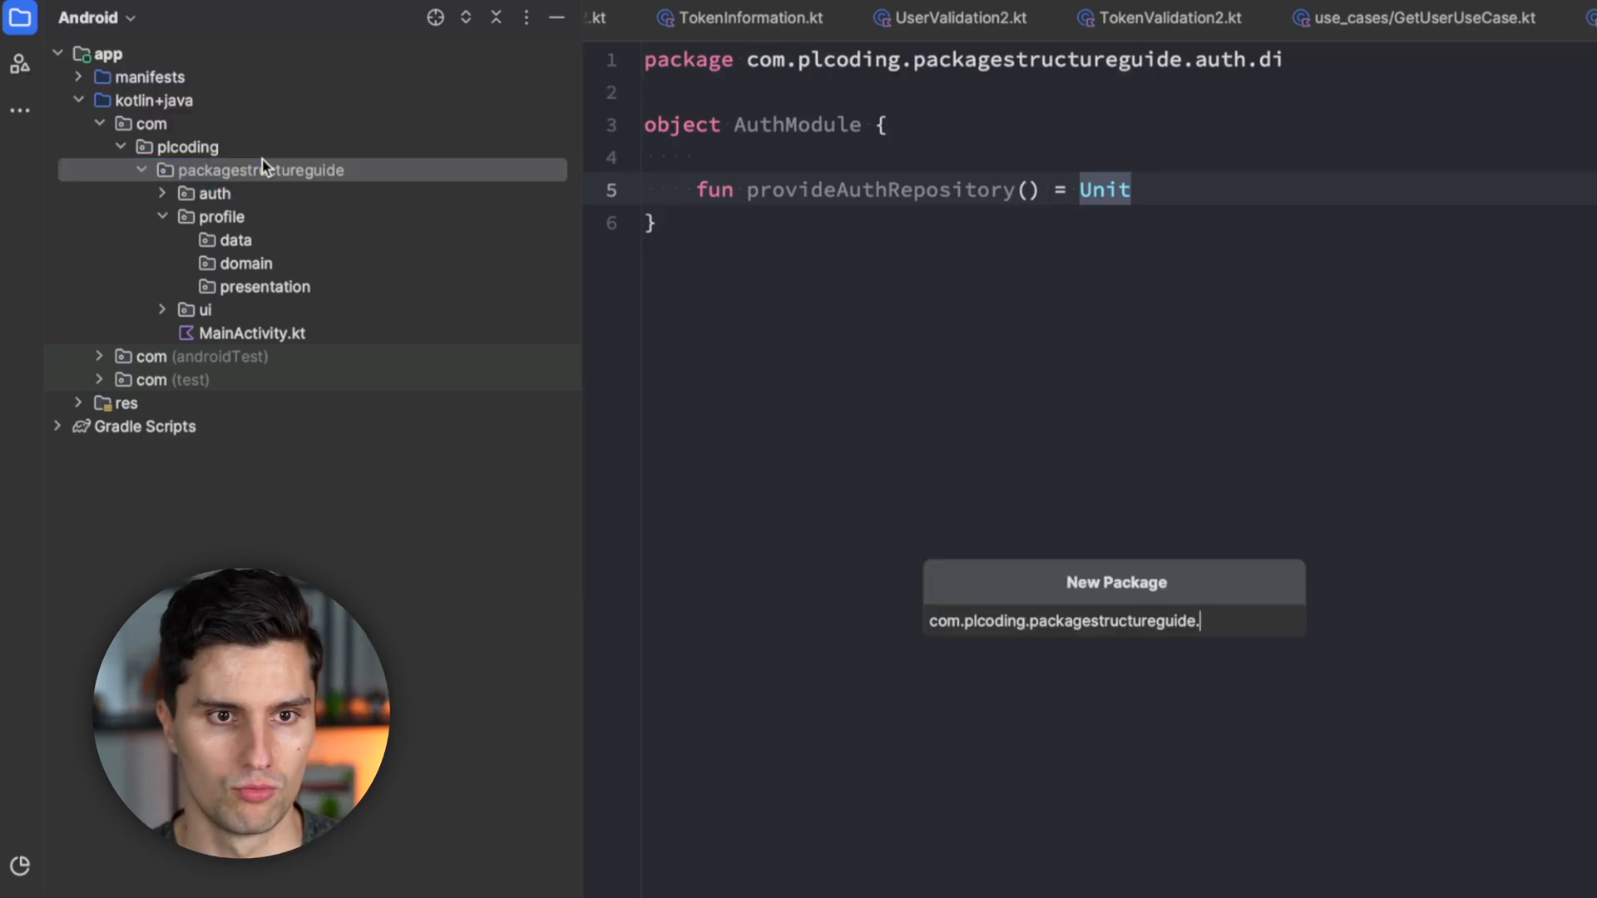
{"action": "type", "text": "core"}
{"action": "key", "text": "Return"}
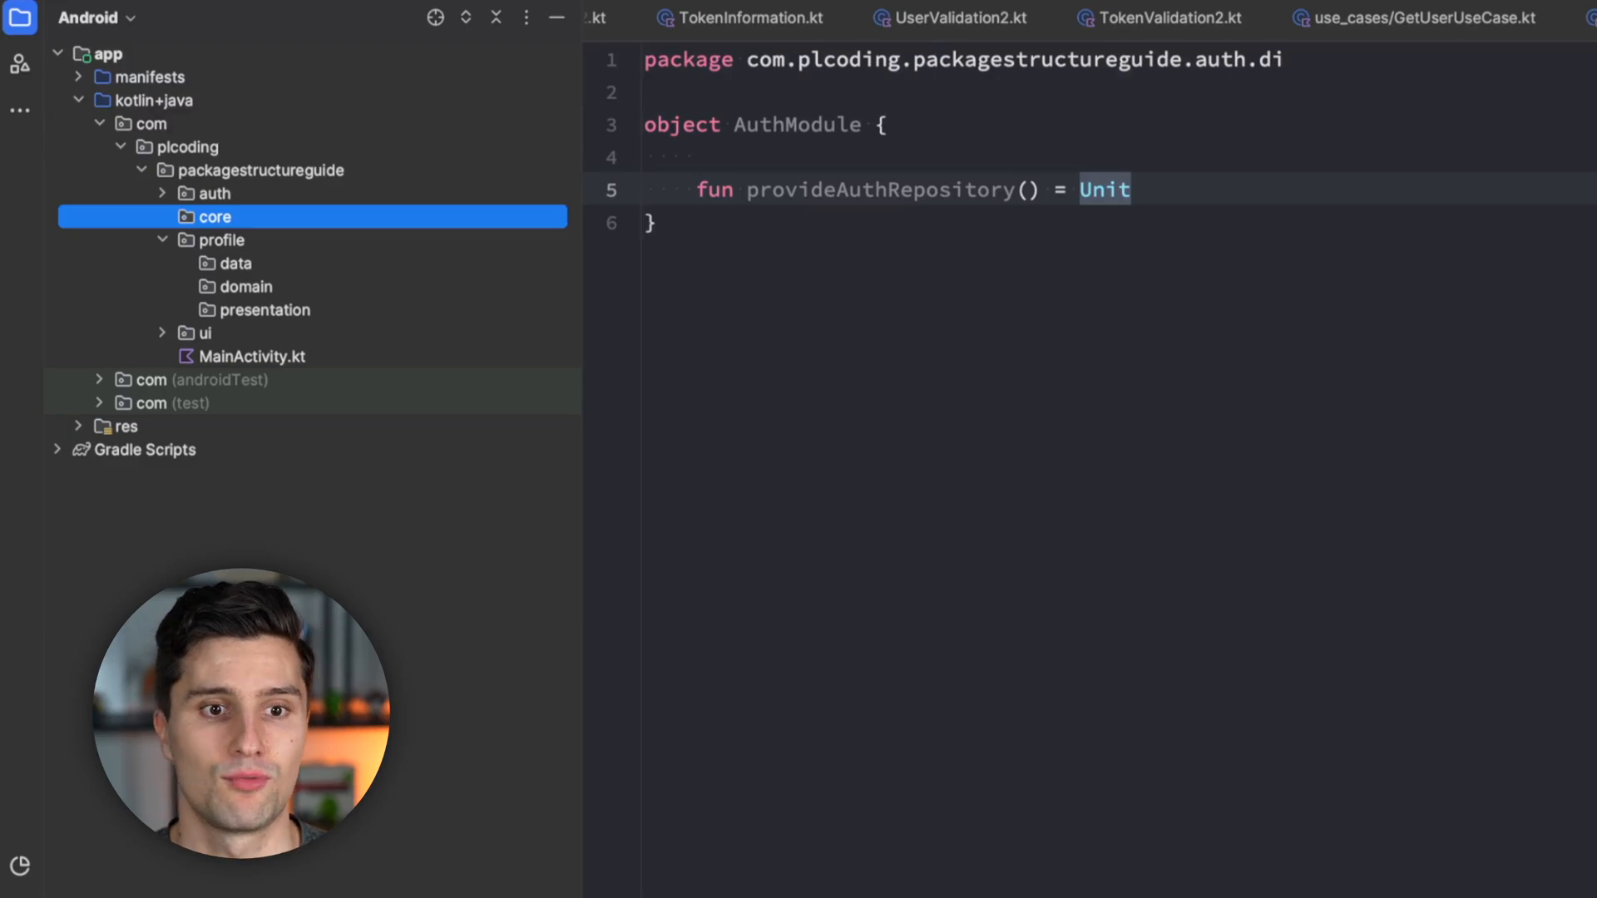
Add presentation, domain and data packages inside core.
{"action": "key", "text": "alt+Insert"}
{"action": "type", "text": "presentation"}
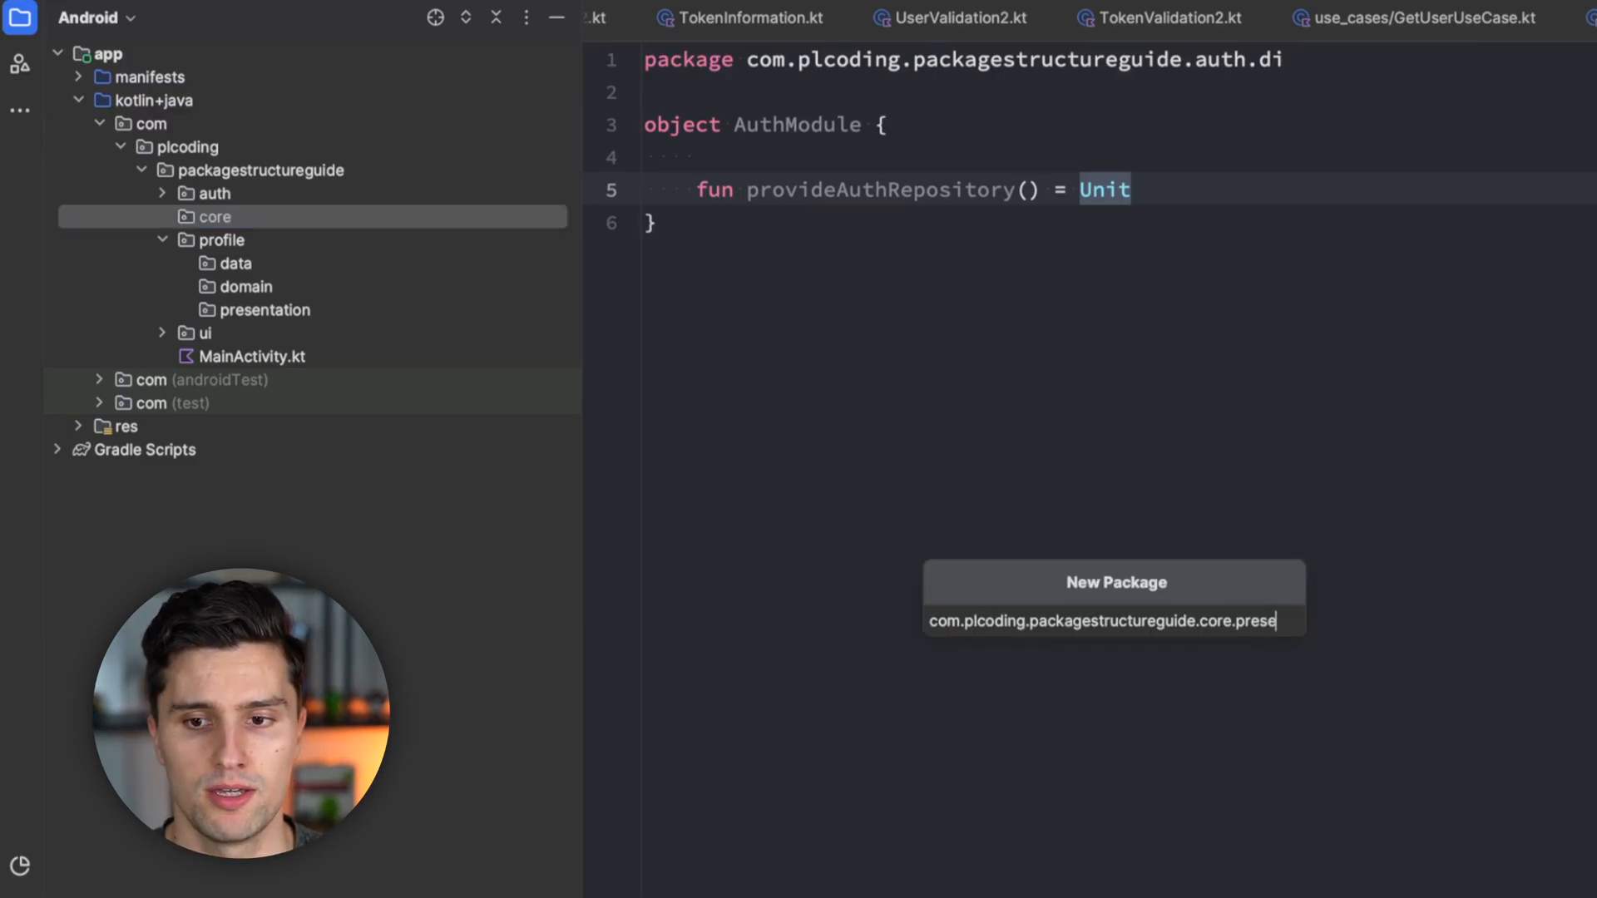
{"action": "key", "text": "Return"}
{"action": "key", "text": "Up"}
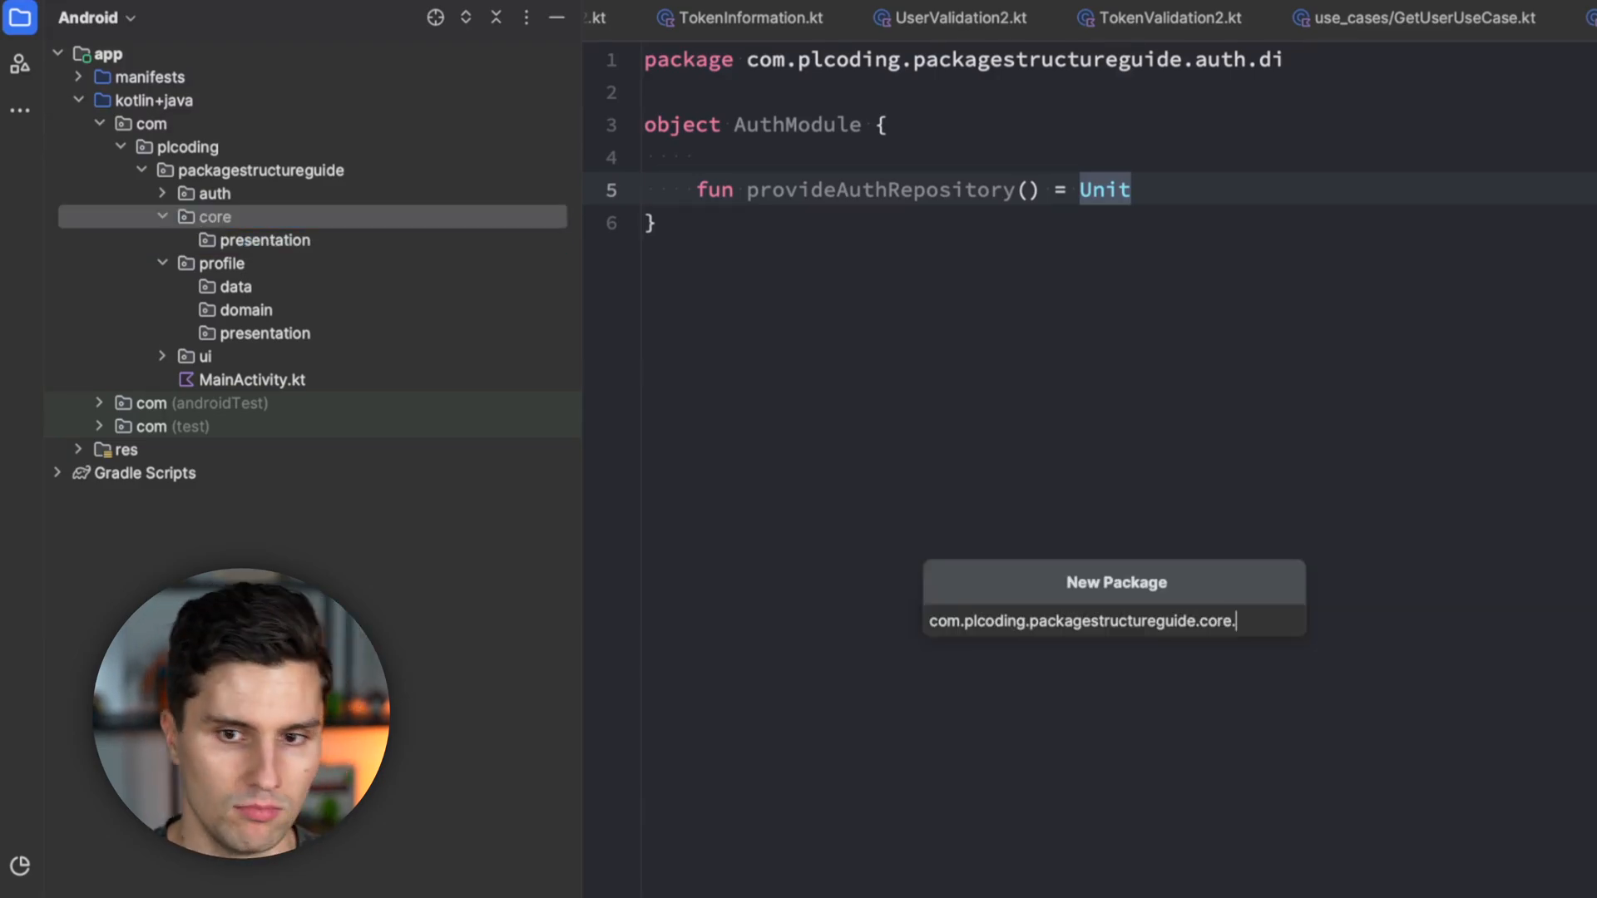
{"action": "key", "text": "alt+Insert"}
{"action": "type", "text": "domain"}
{"action": "key", "text": "Return"}
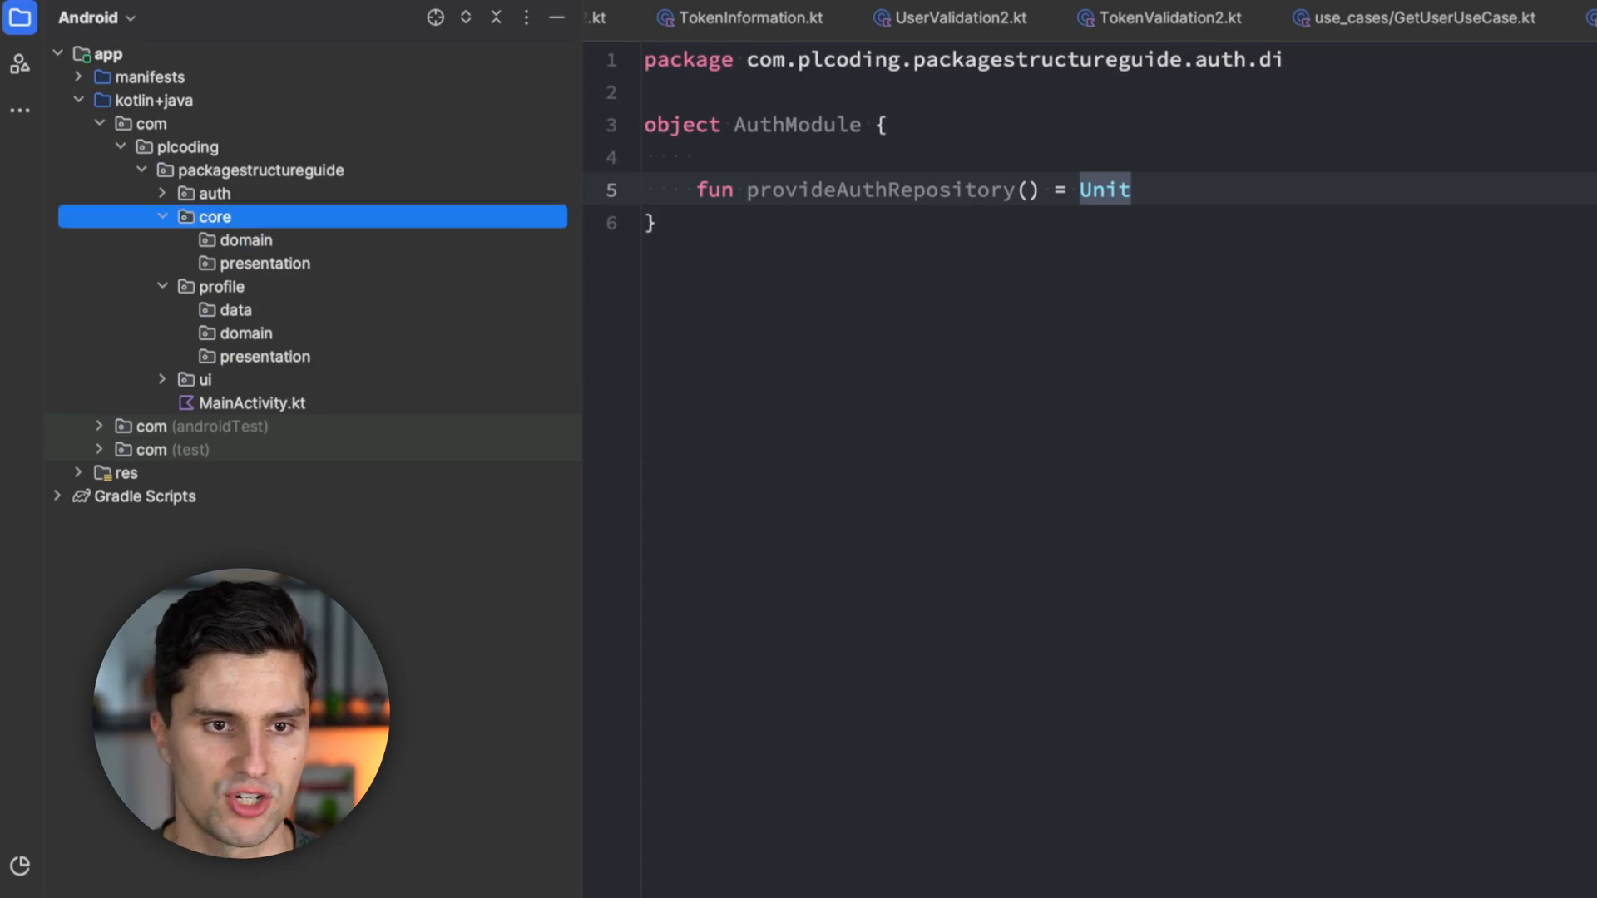
{"action": "key", "text": "Up"}
{"action": "key", "text": "alt+Insert"}
{"action": "type", "text": "data"}
{"action": "key", "text": "Return"}
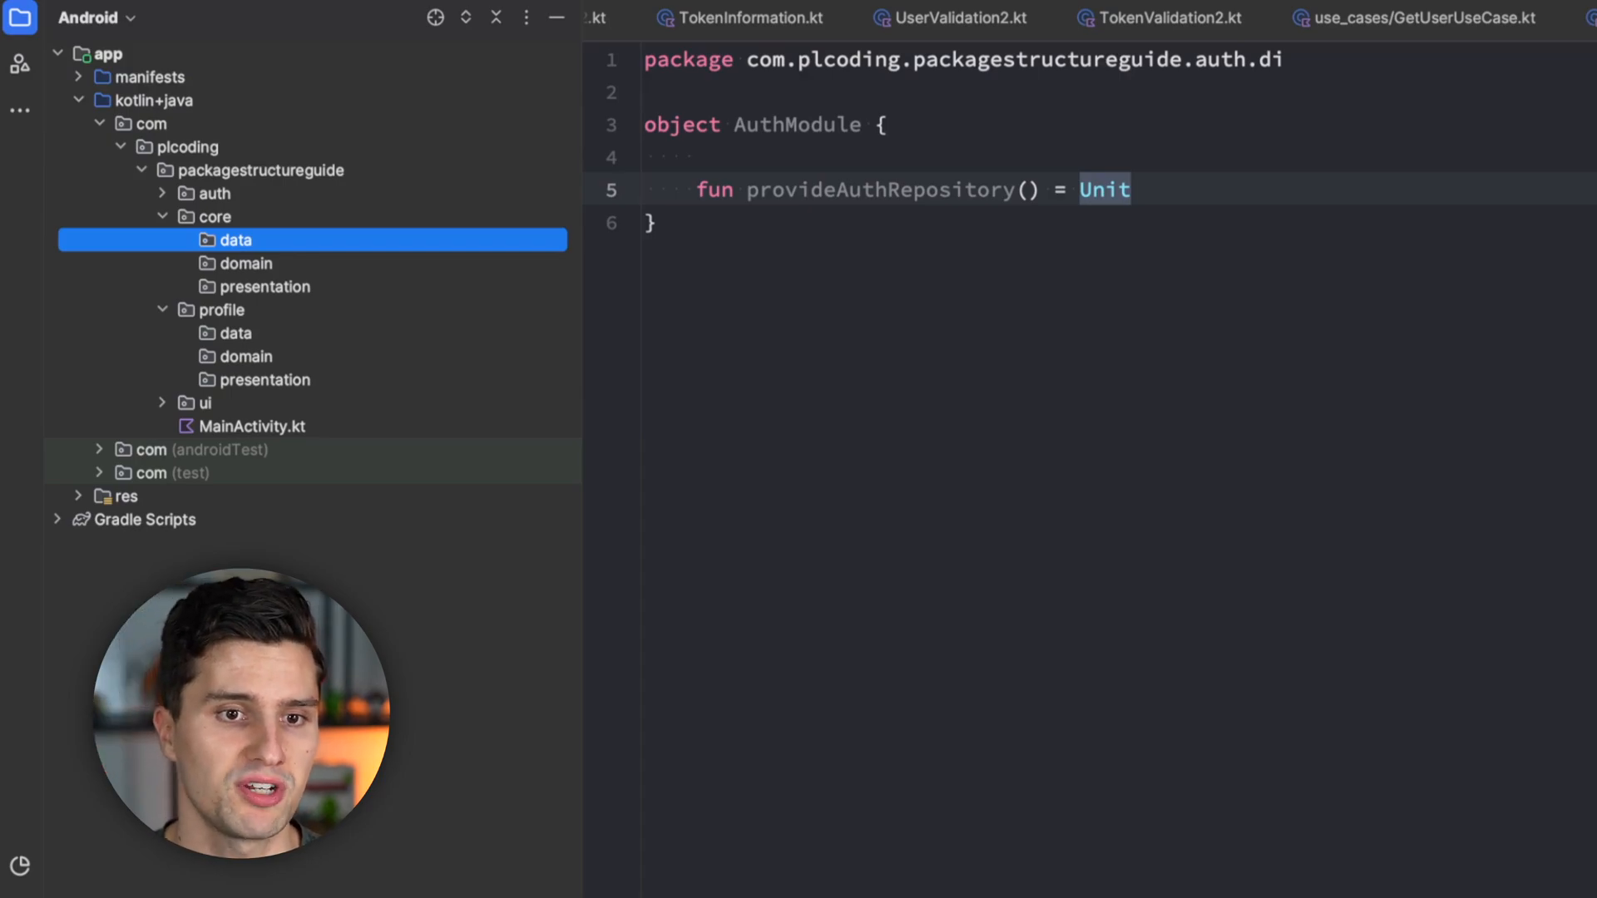
Create a 'util' package inside core's presentation package.
{"action": "key", "text": "Down"}
{"action": "key", "text": "Down"}
{"action": "key", "text": "alt+Insert"}
{"action": "type", "text": ".util"}
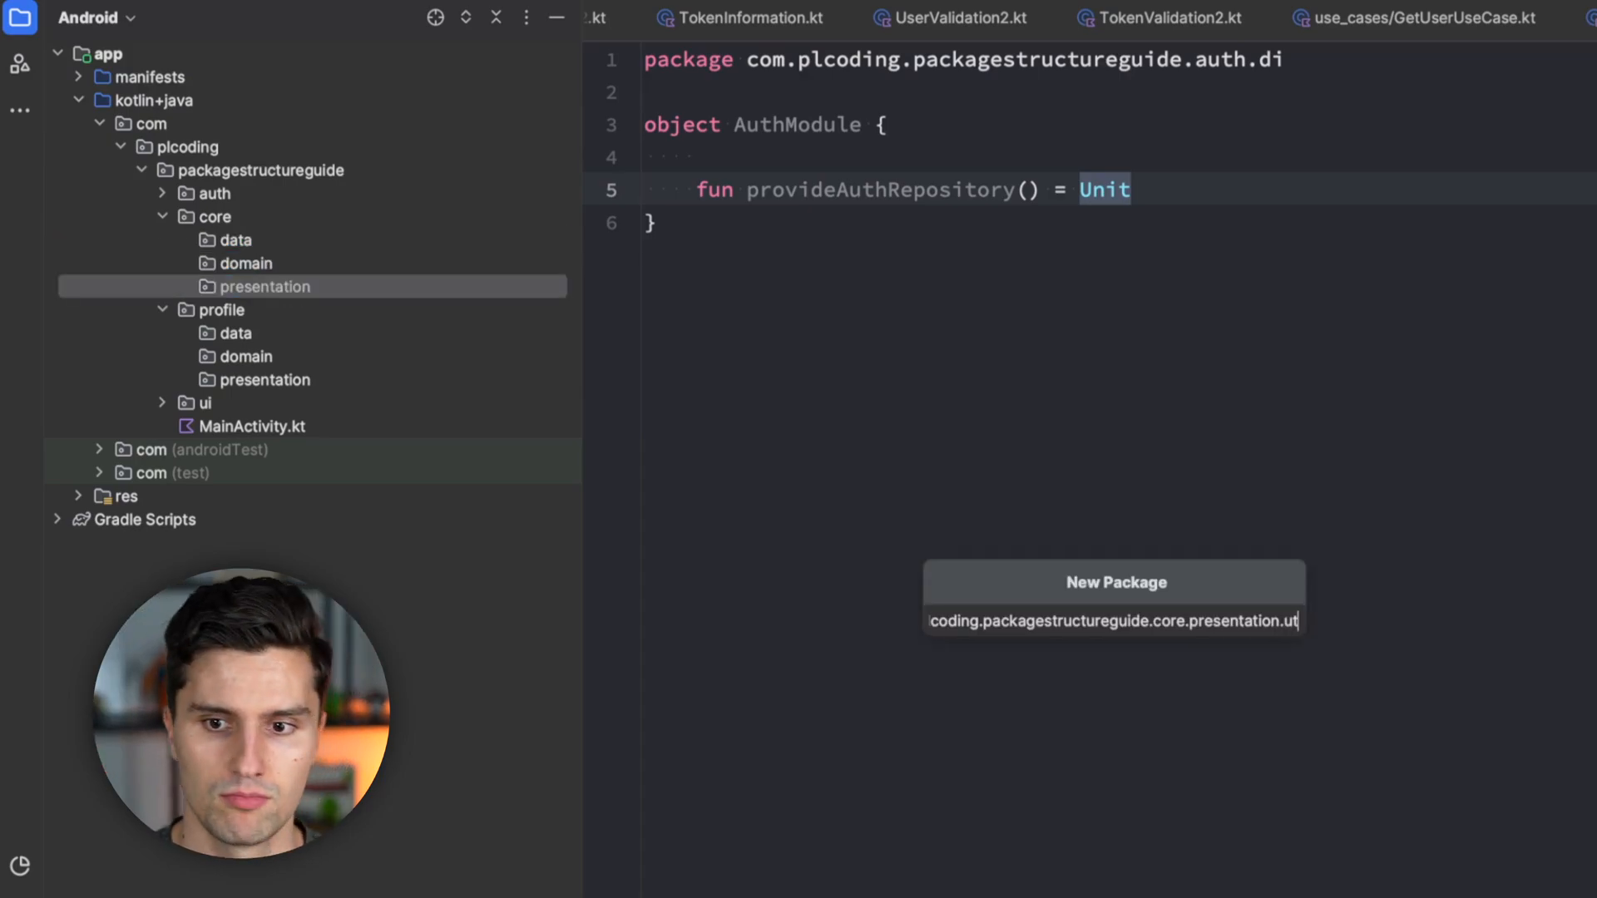
{"action": "key", "text": "Return"}
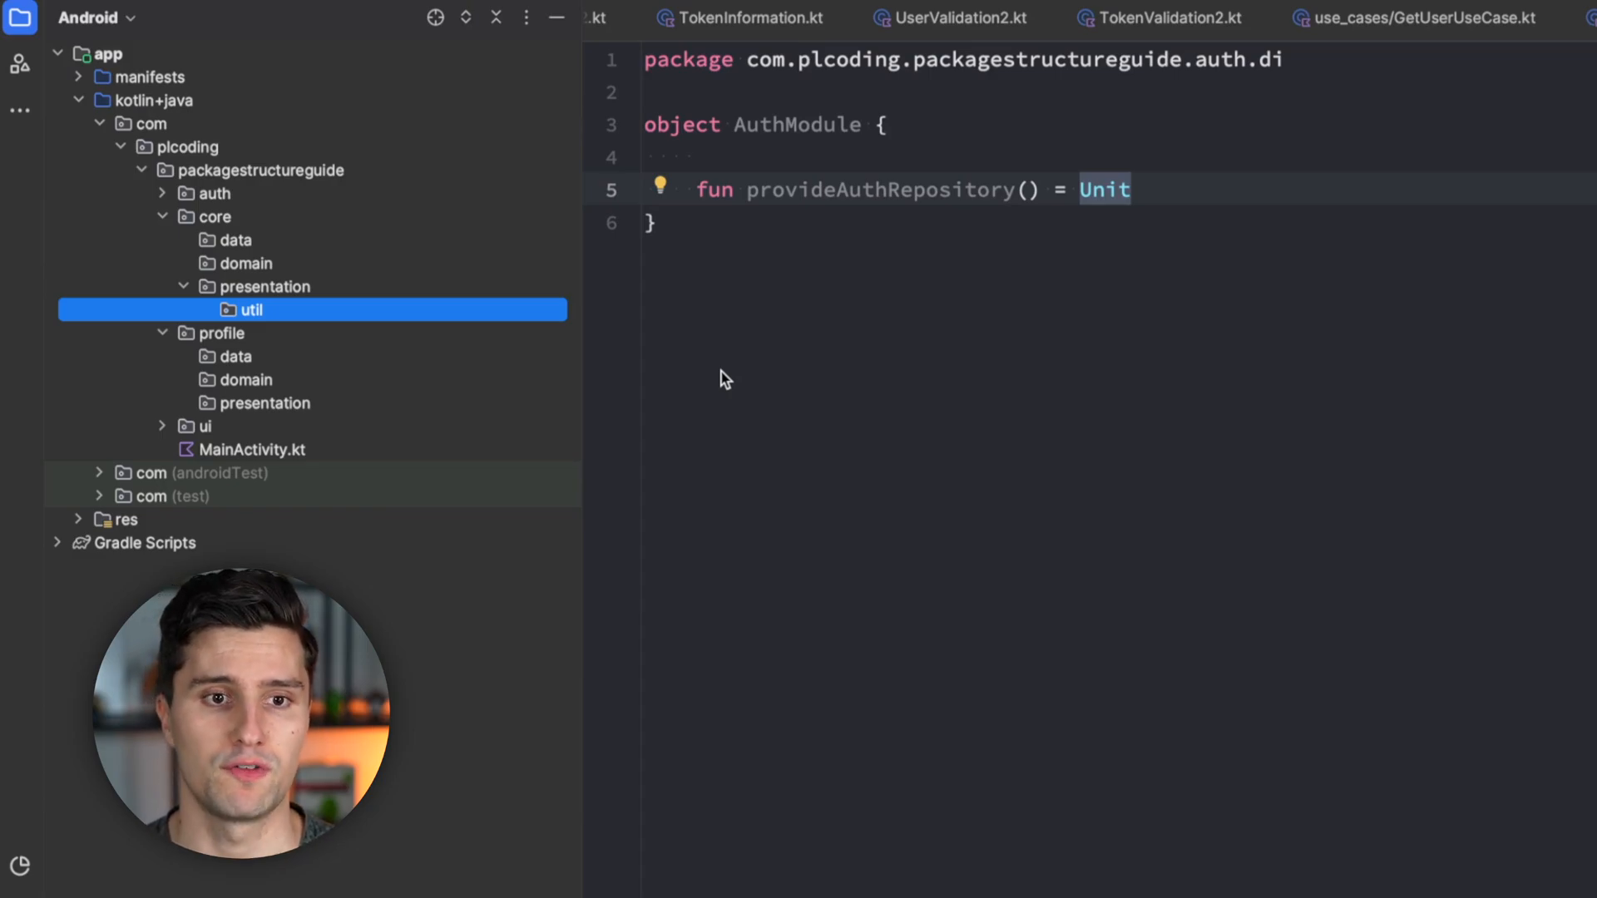
Create a 'db' package inside core's data package.
{"action": "left_click", "coordinate": [391, 239]}
{"action": "key", "text": "alt+Insert"}
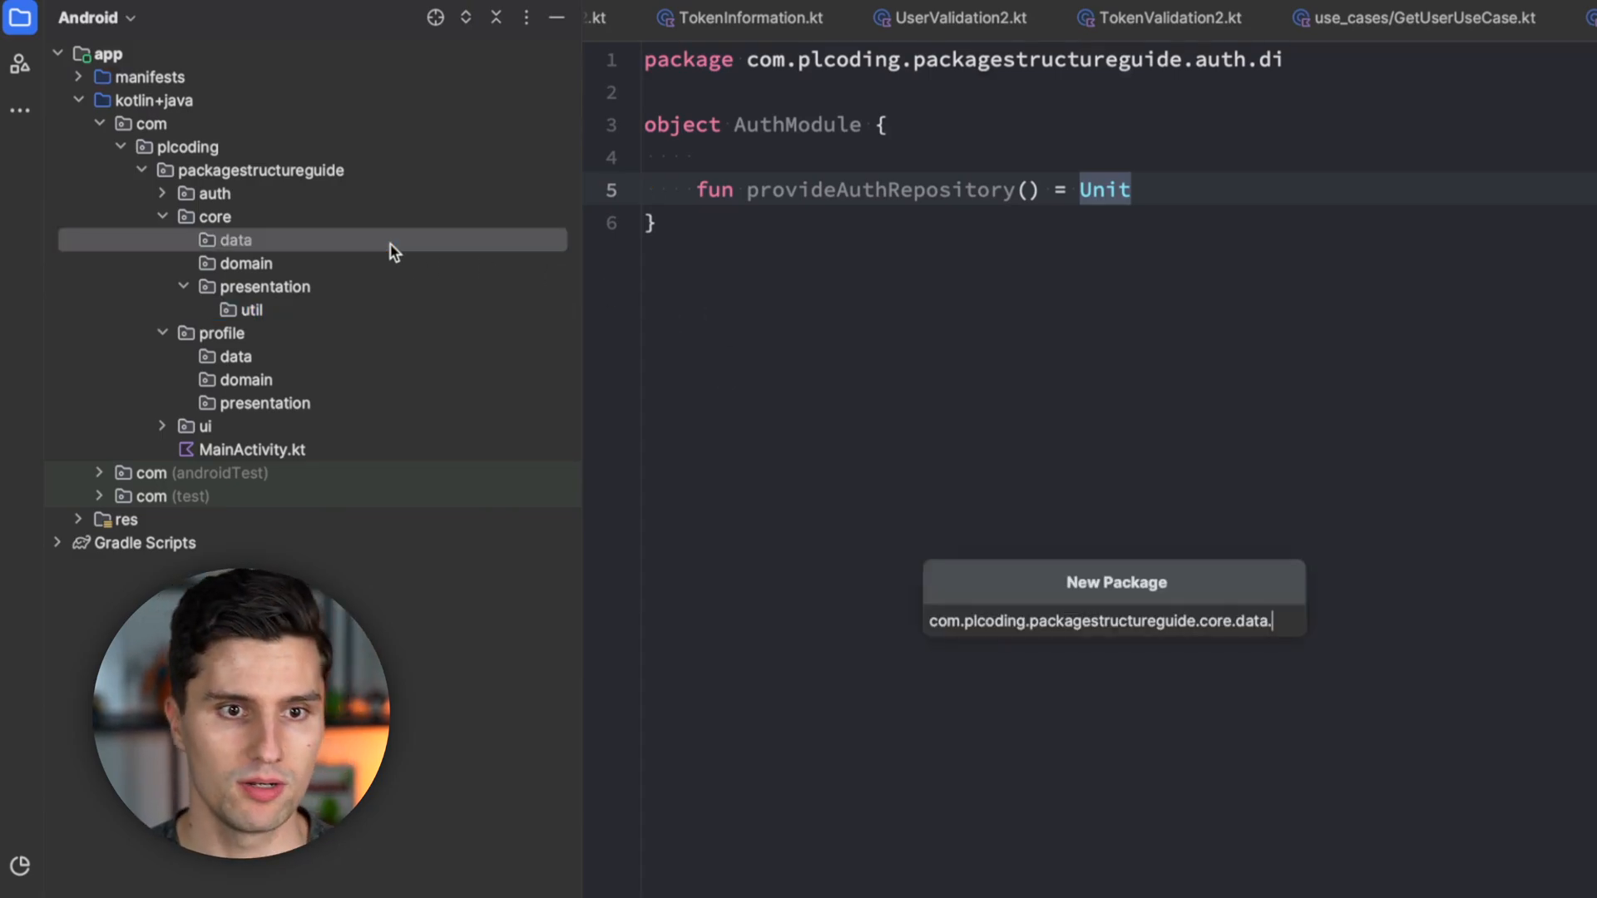
{"action": "type", "text": "db"}
{"action": "key", "text": "Return"}
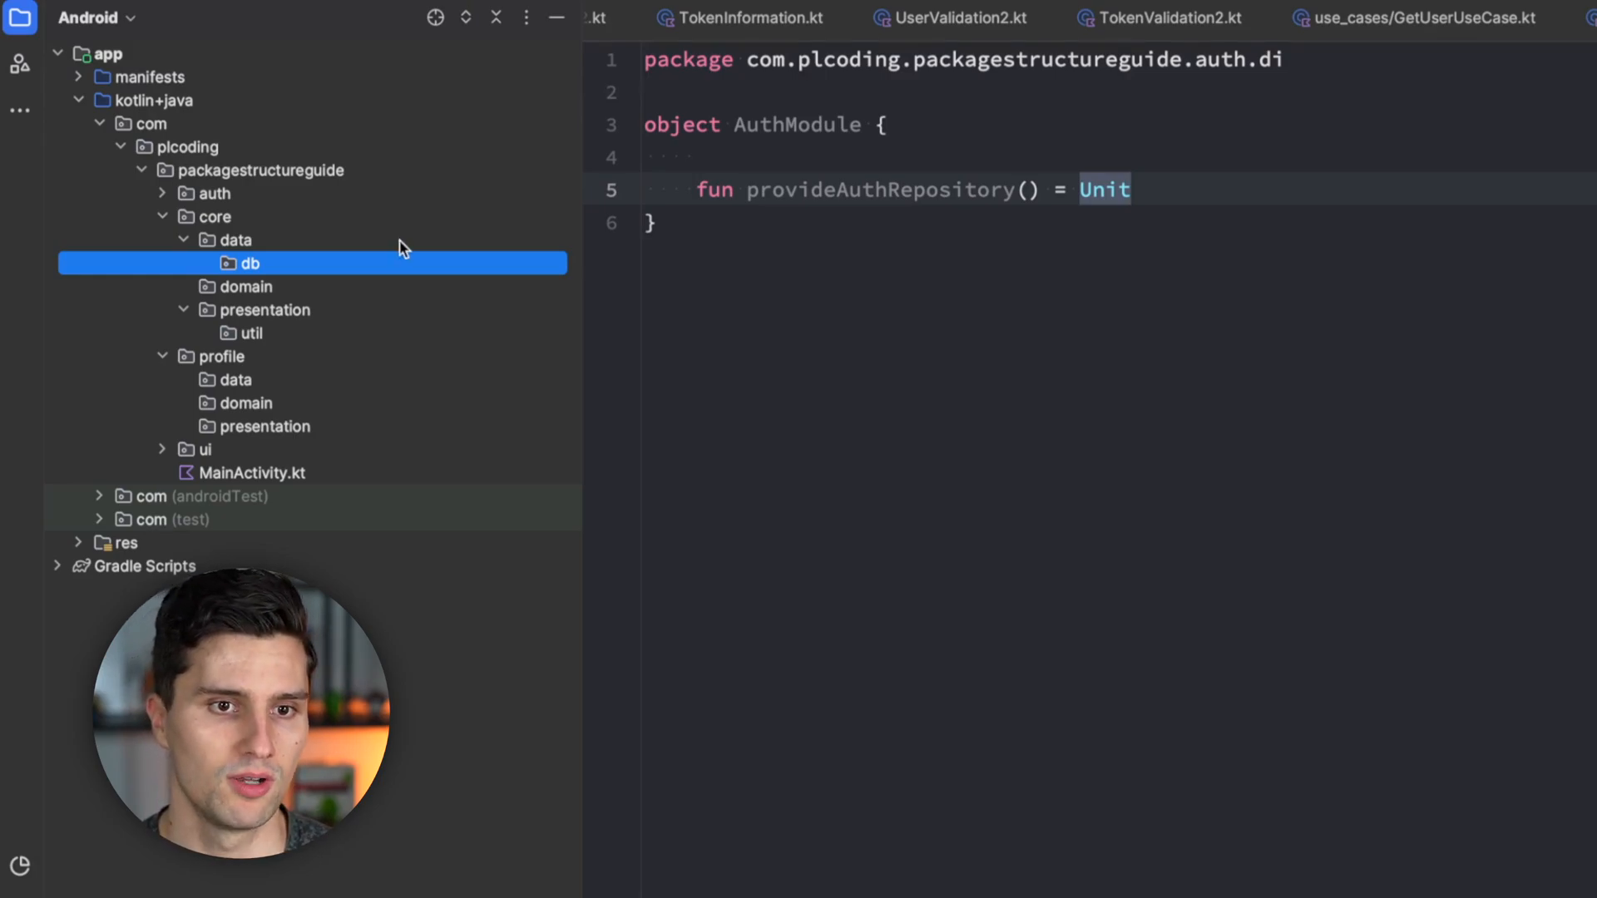
Collapse core and expand auth to review its data, di, domain and presentation packages.
{"action": "left_click", "coordinate": [164, 217]}
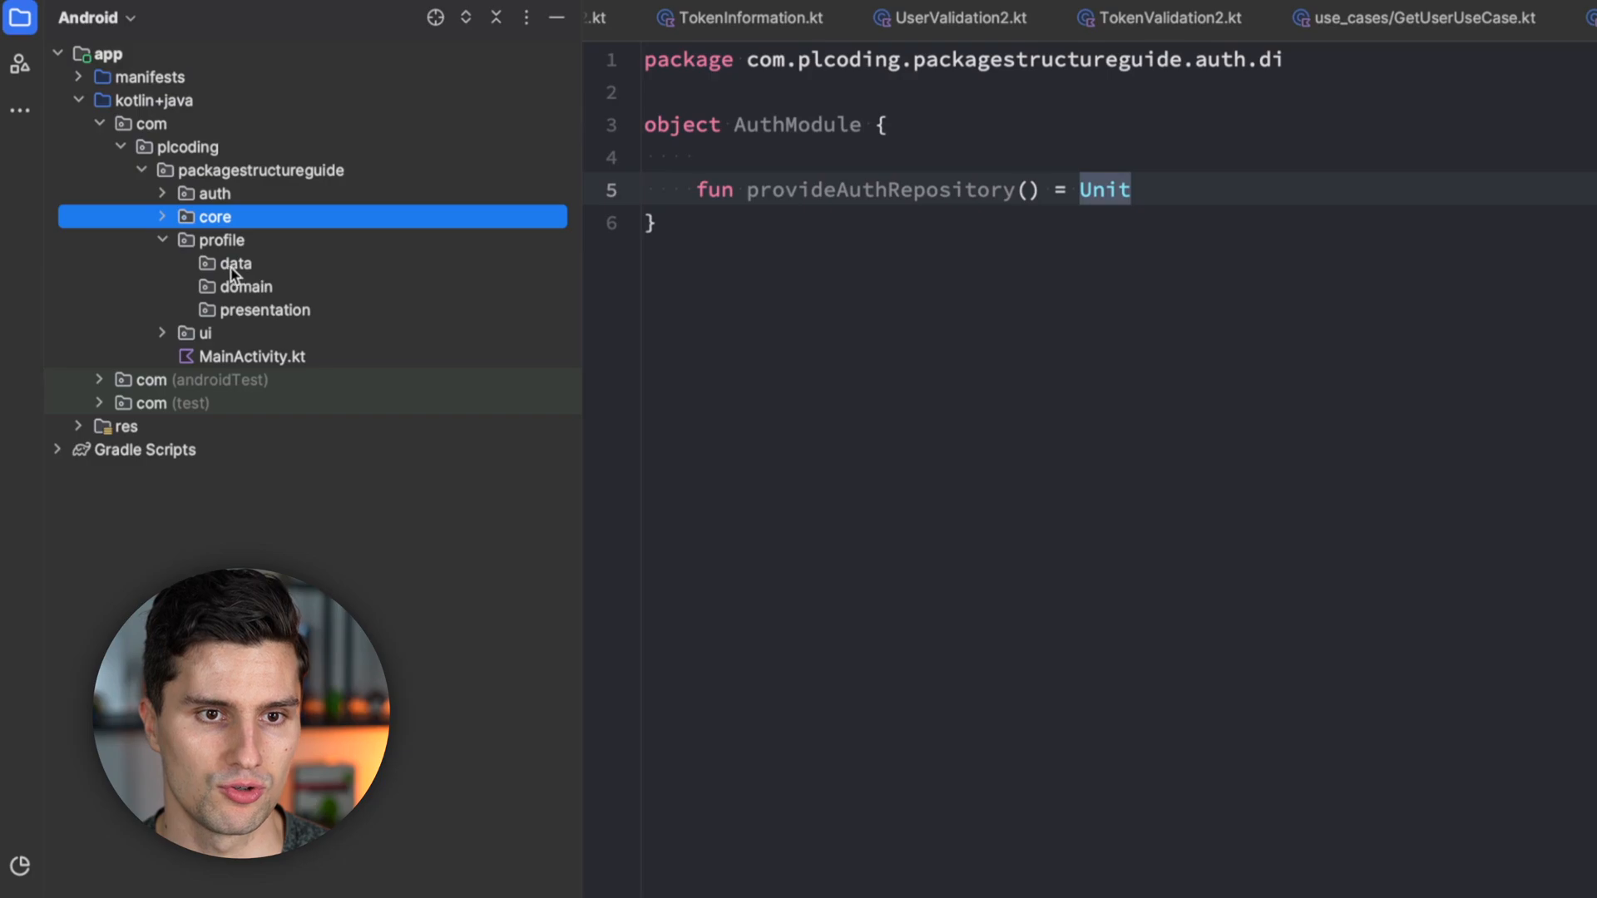
{"action": "left_click", "coordinate": [158, 241]}
{"action": "key", "text": "Up"}
{"action": "key", "text": "Up"}
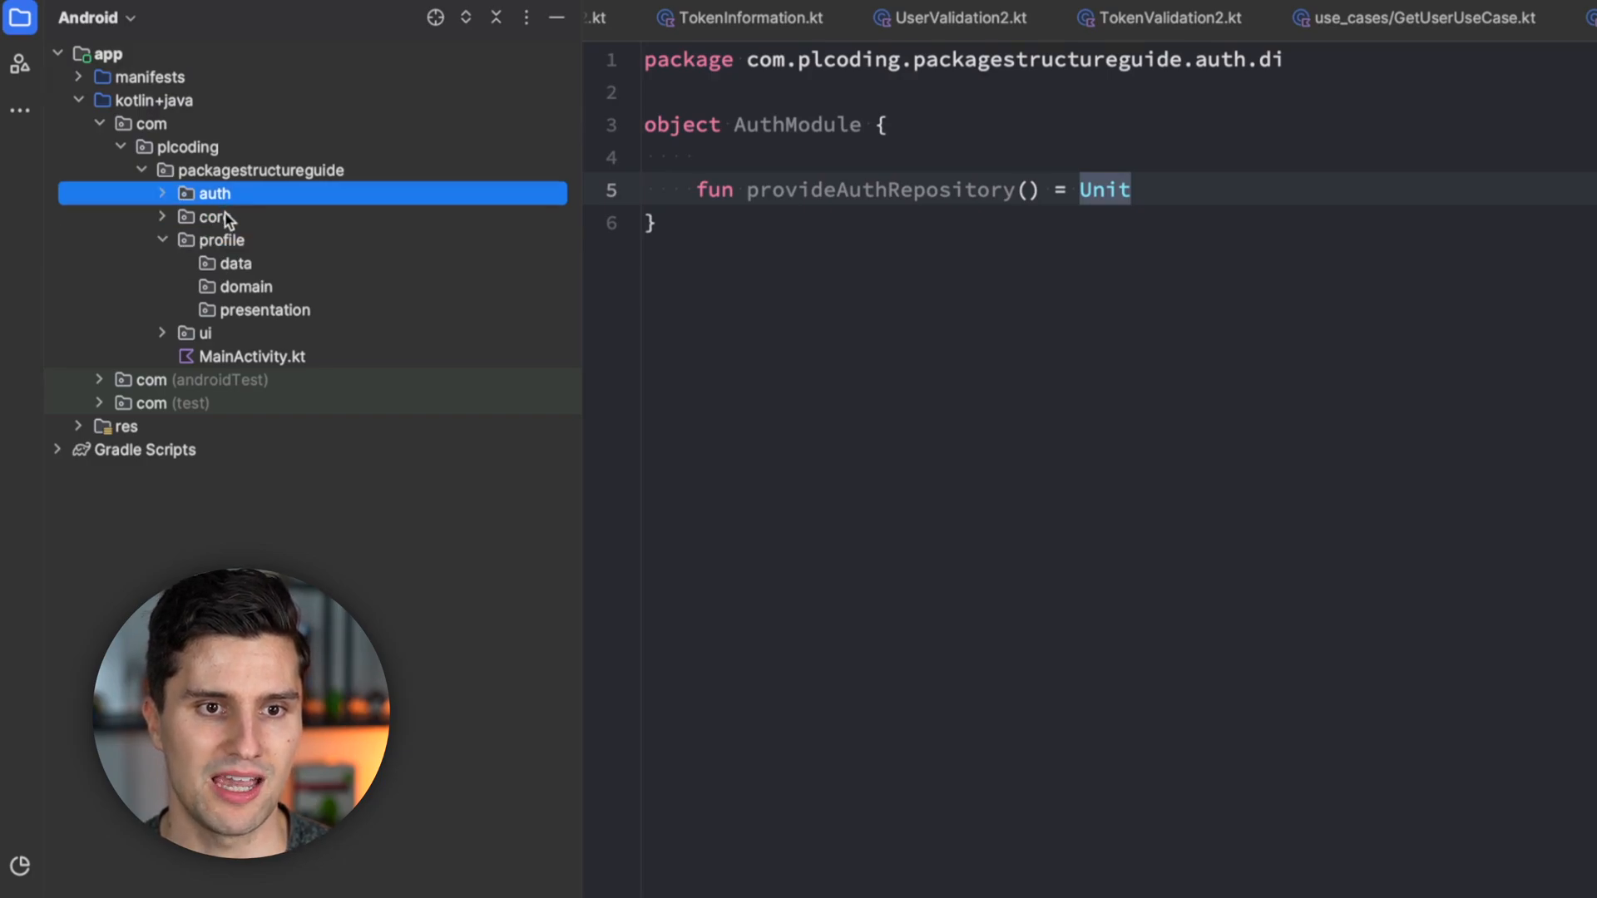
{"action": "key", "text": "Down"}
{"action": "key", "text": "Down"}
{"action": "key", "text": "Up"}
{"action": "key", "text": "Up"}
{"action": "left_click", "coordinate": [163, 193]}
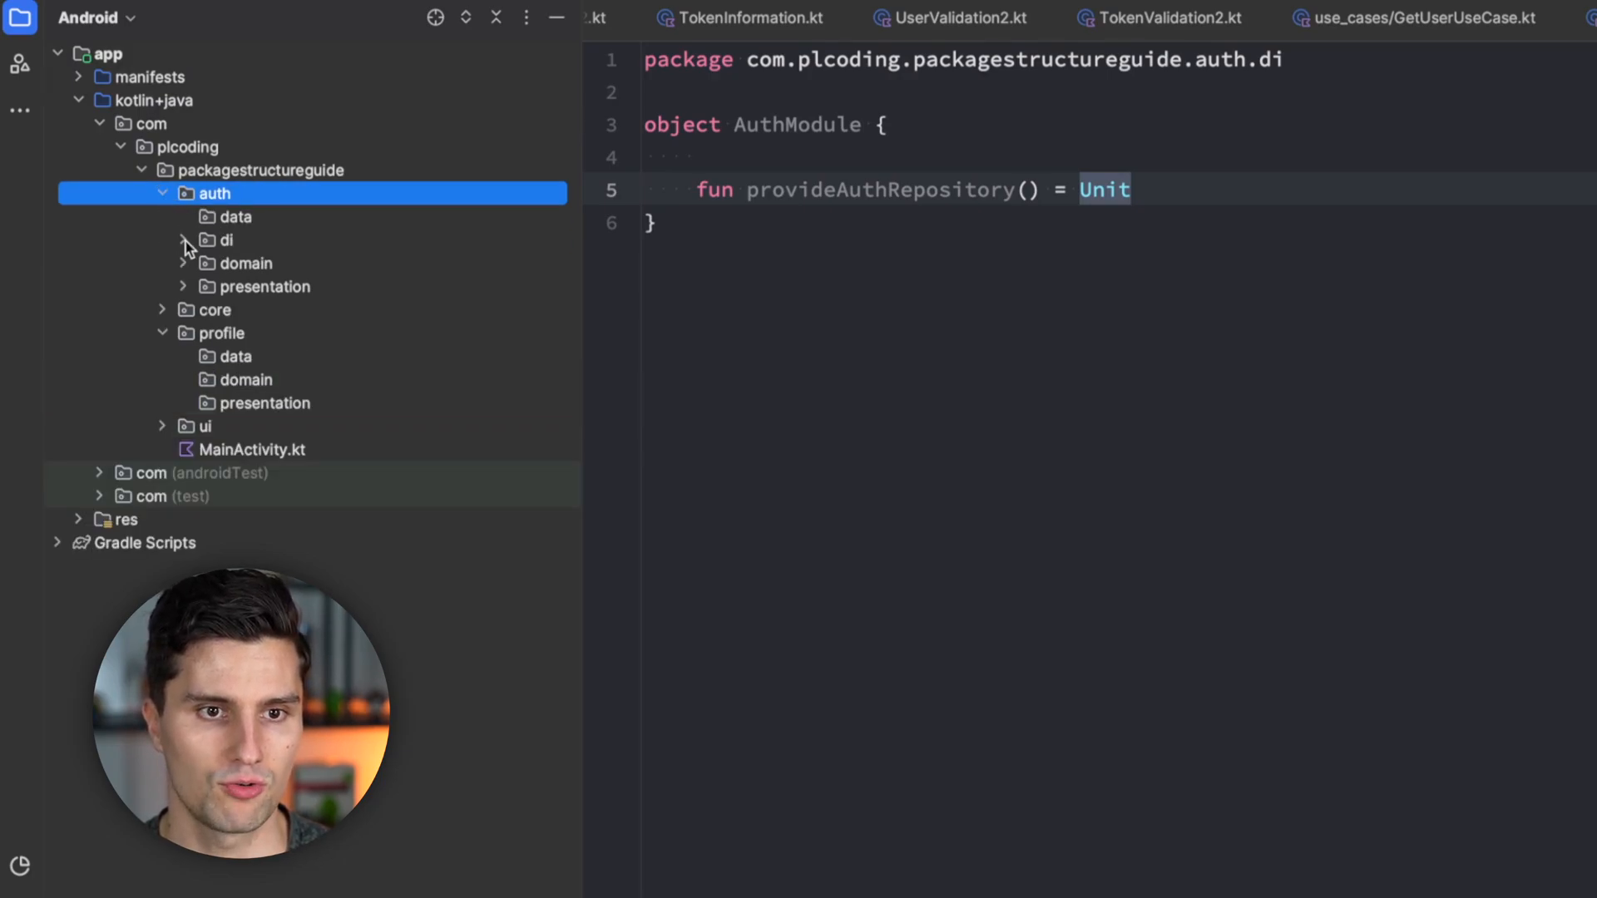
{"action": "left_click", "coordinate": [246, 218]}
{"action": "left_click", "coordinate": [250, 264]}
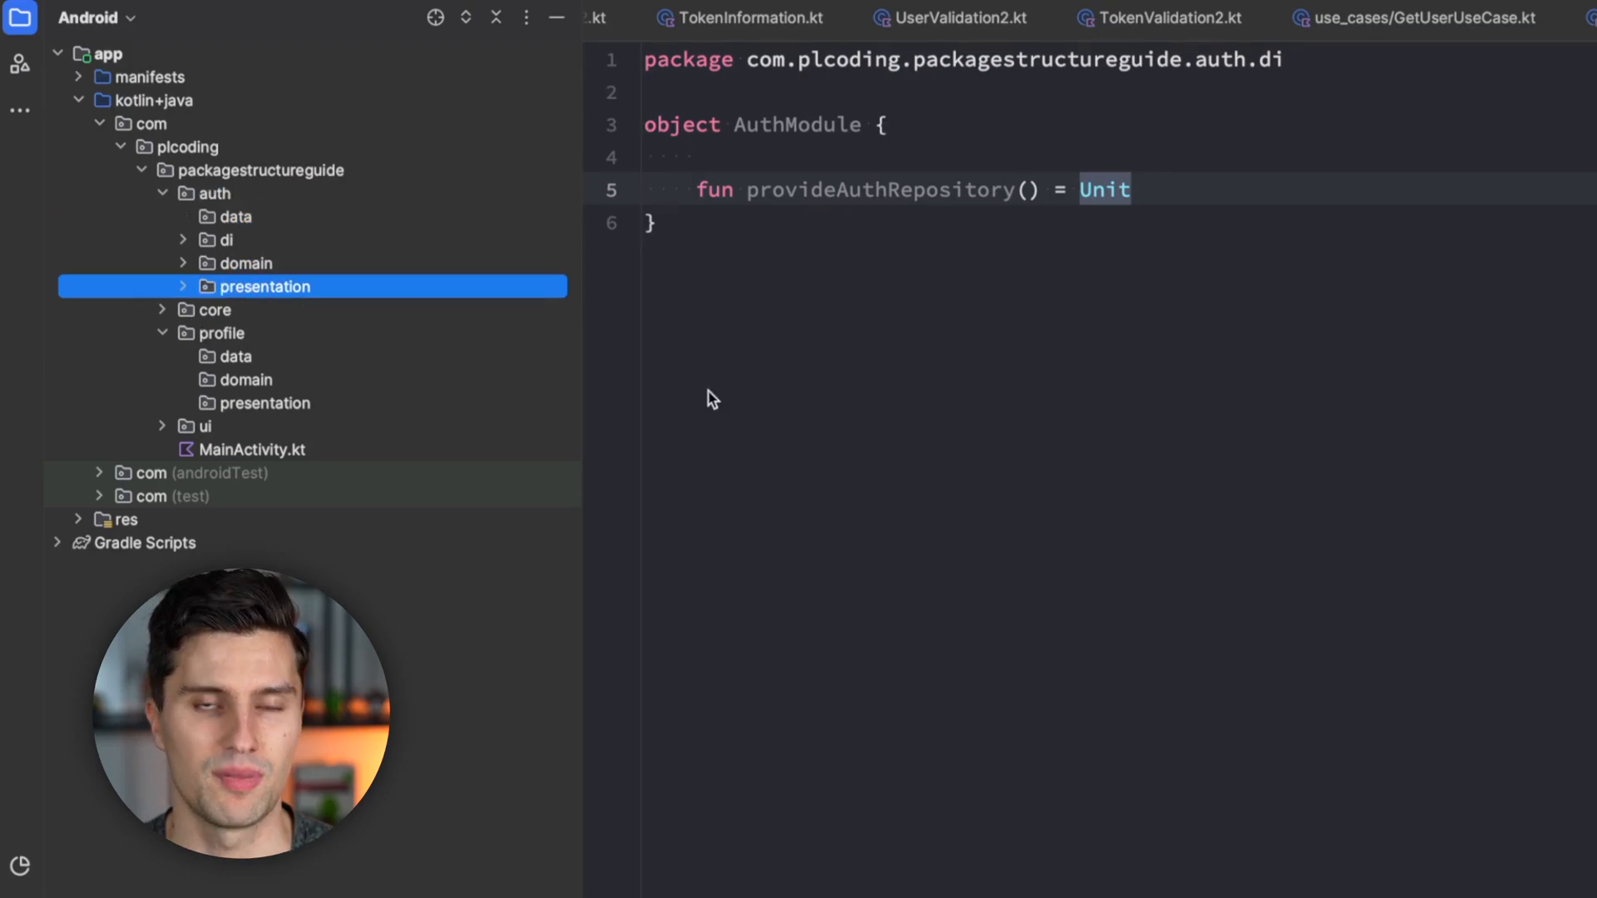